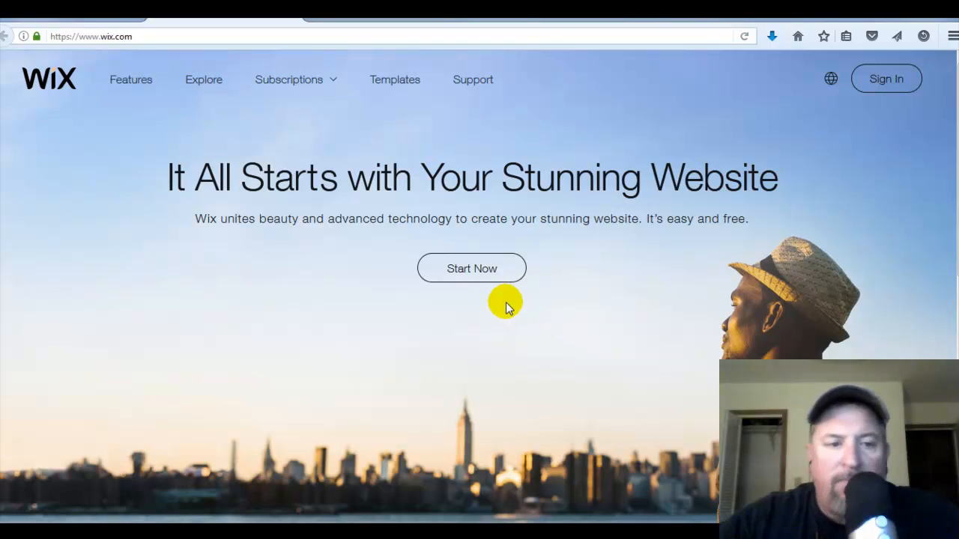
# - Start a new site from the Wix homepage and switch from the login form to Sign Up
pyautogui.click(434, 307)
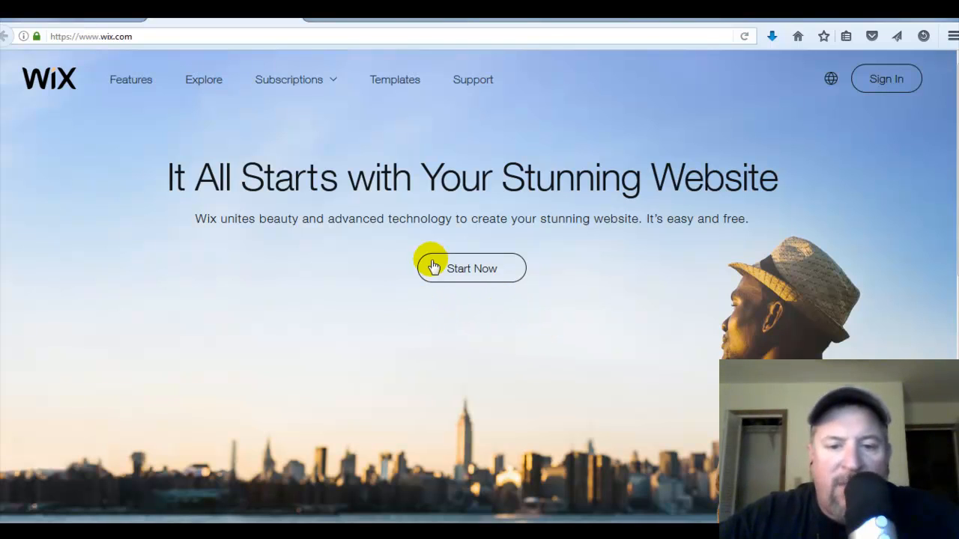
pyautogui.click(485, 278)
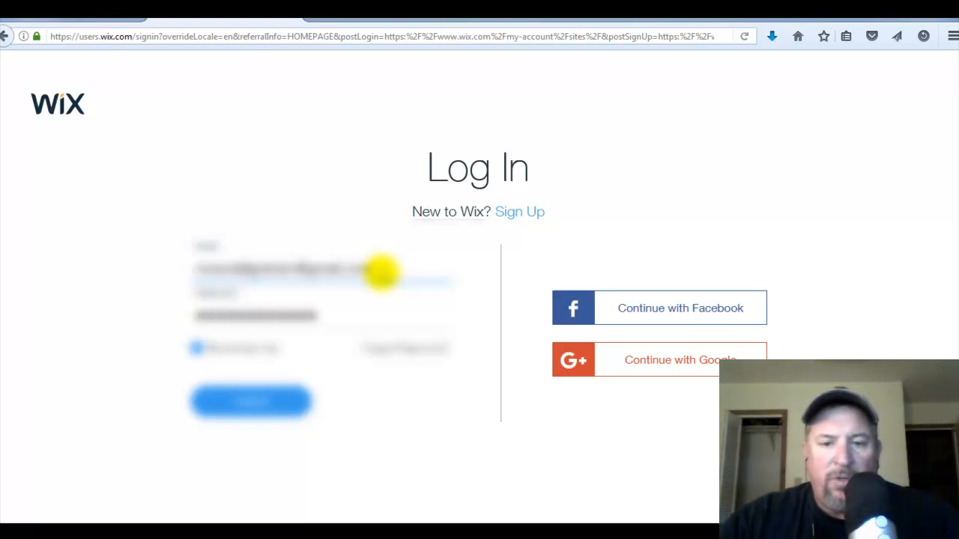
pyautogui.click(522, 215)
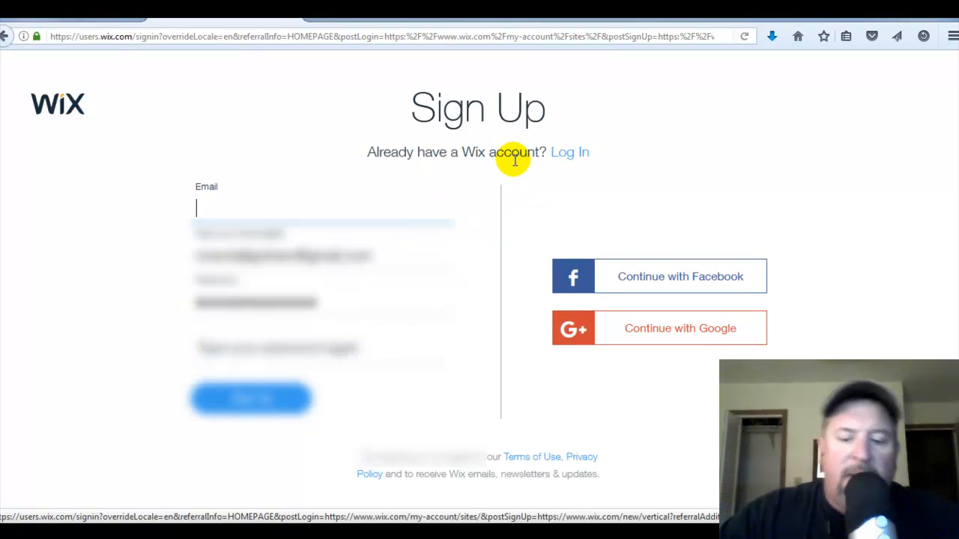
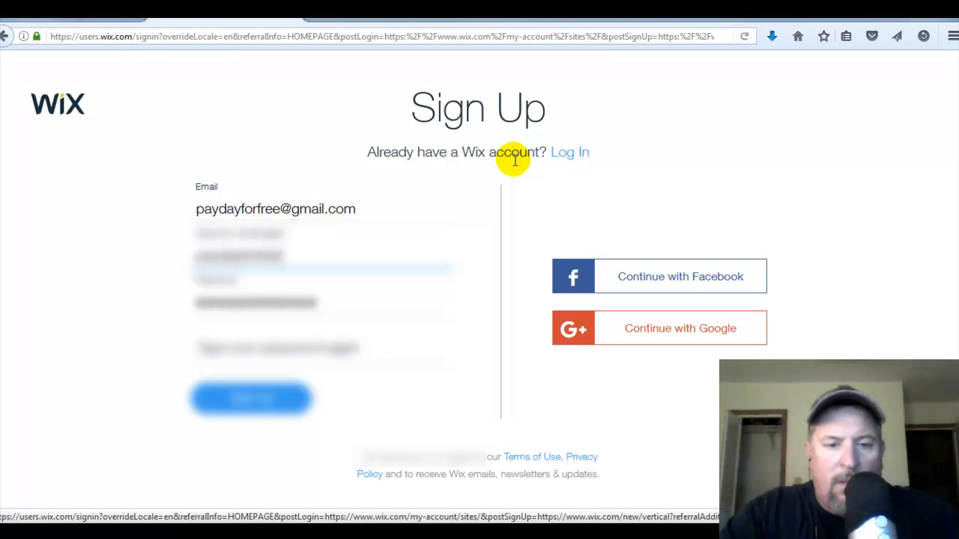
# - Enter the account e-mail address in the Email field and repeat it in the confirmation field
pyautogui.press('Tab')
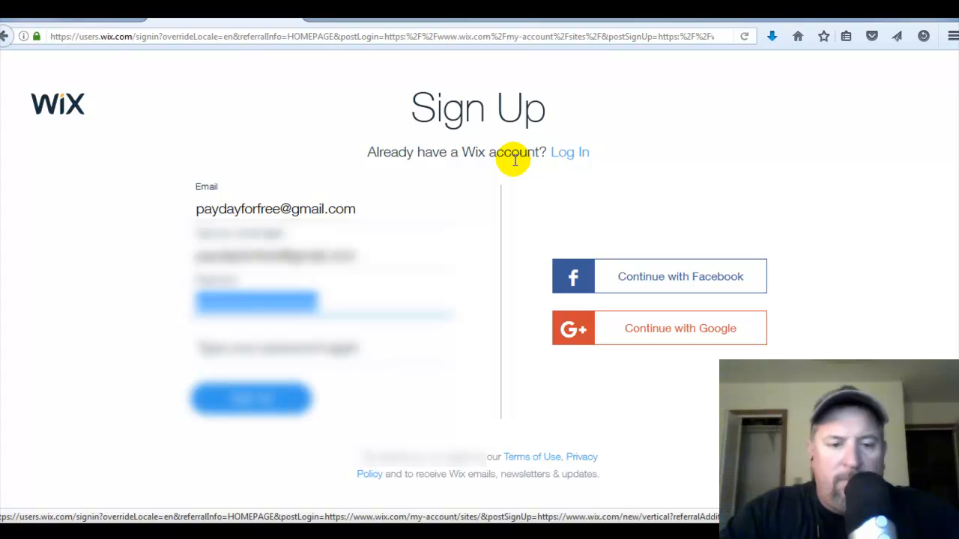
# - Enter the account password, retype it in the confirmation field, and submit the sign-up form
pyautogui.write('••••••••••••••')
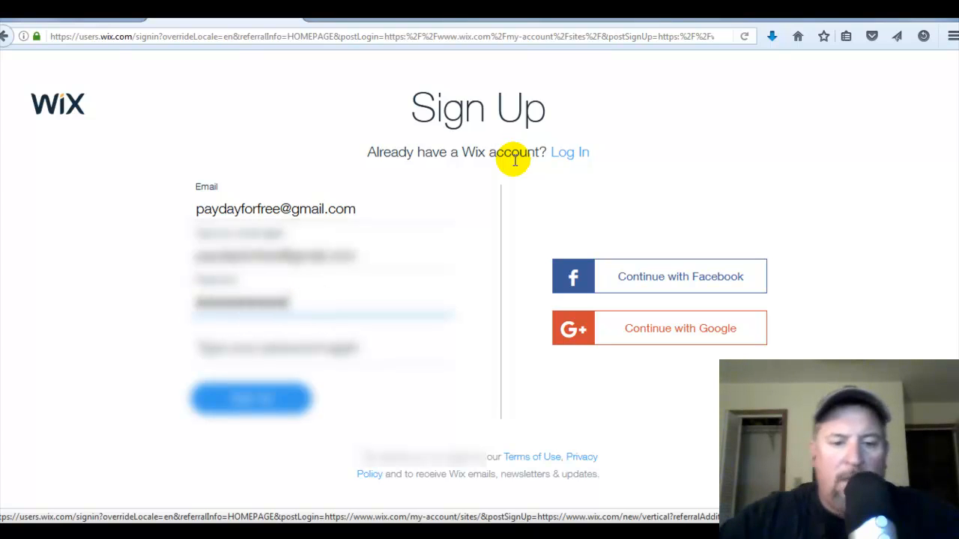
pyautogui.click(225, 396)
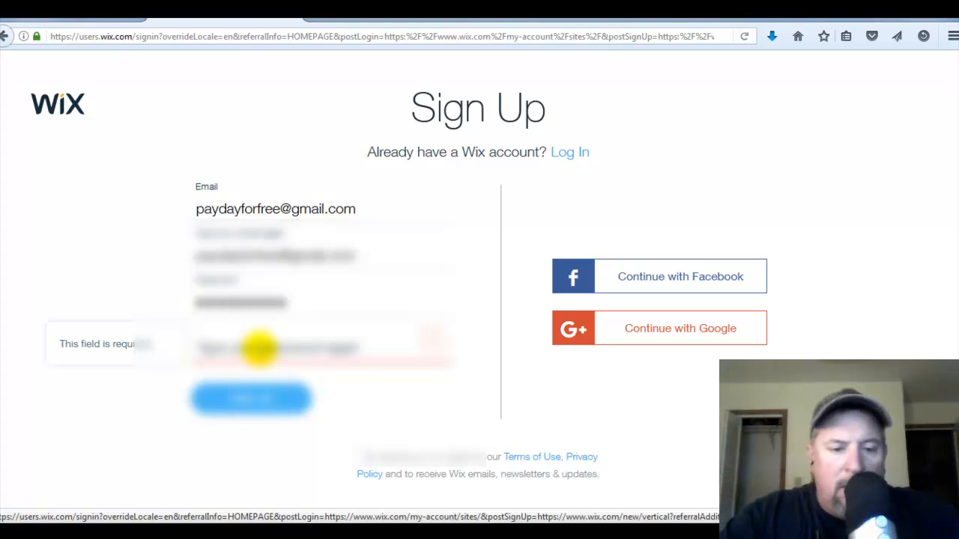
pyautogui.click(258, 348)
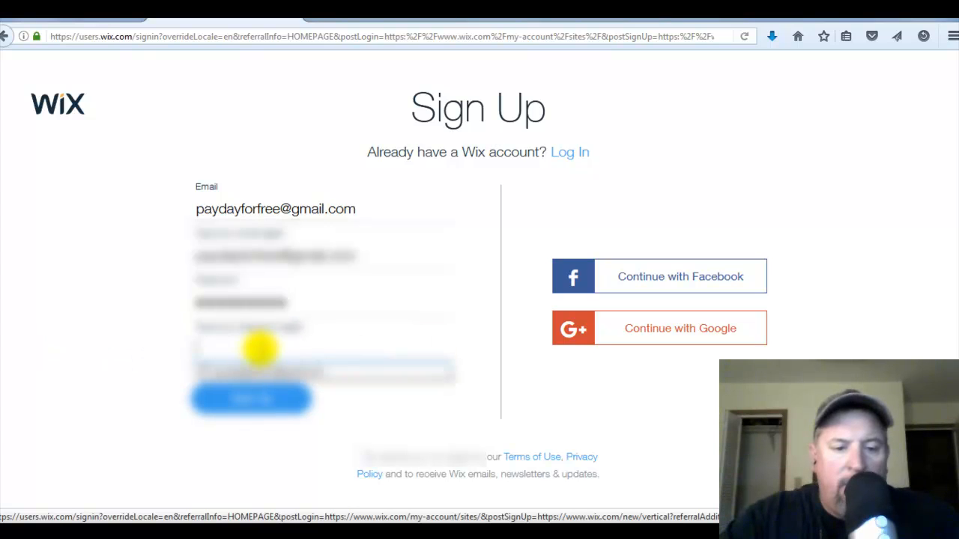
pyautogui.write('••••••••••')
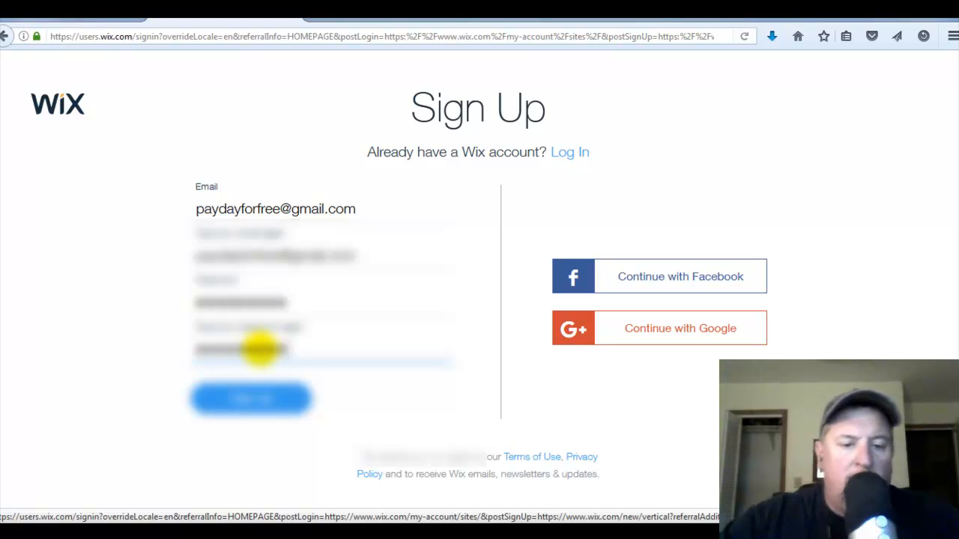
pyautogui.click(261, 399)
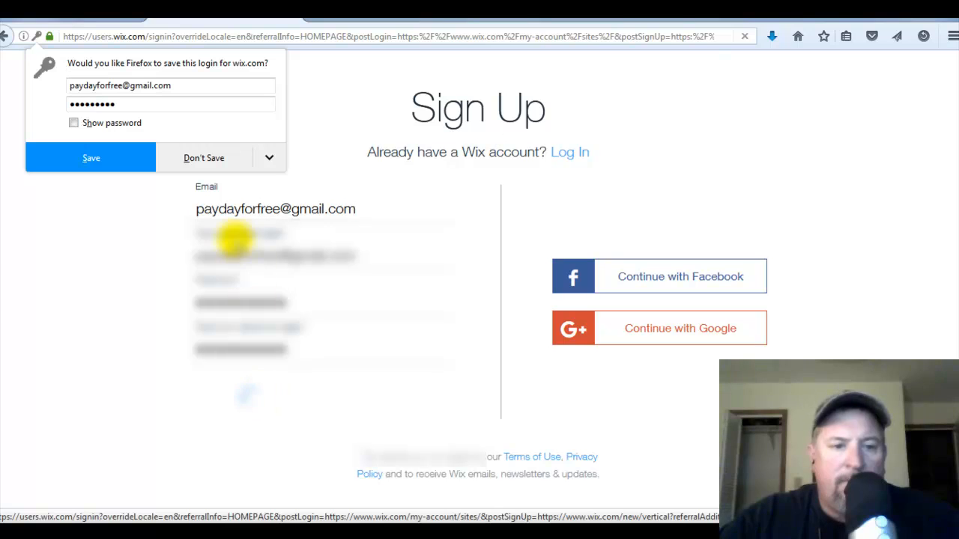
# - Decline saving the login and start a Business website with the Wix Editor
pyautogui.click(210, 166)
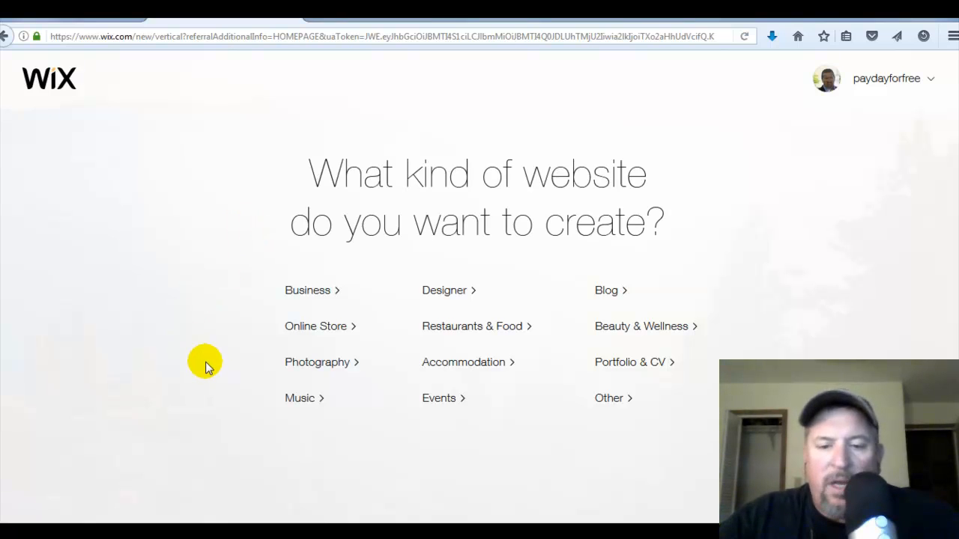
pyautogui.click(311, 291)
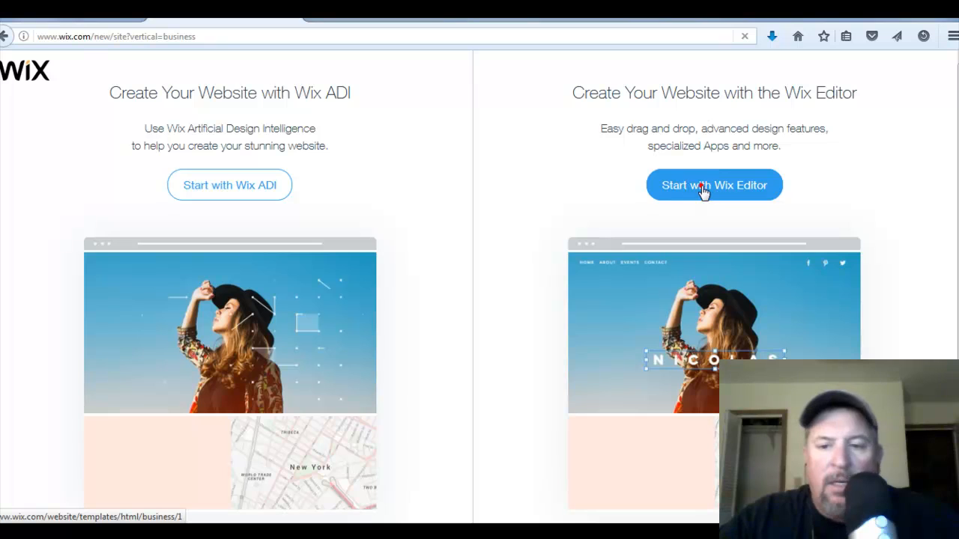
pyautogui.click(703, 188)
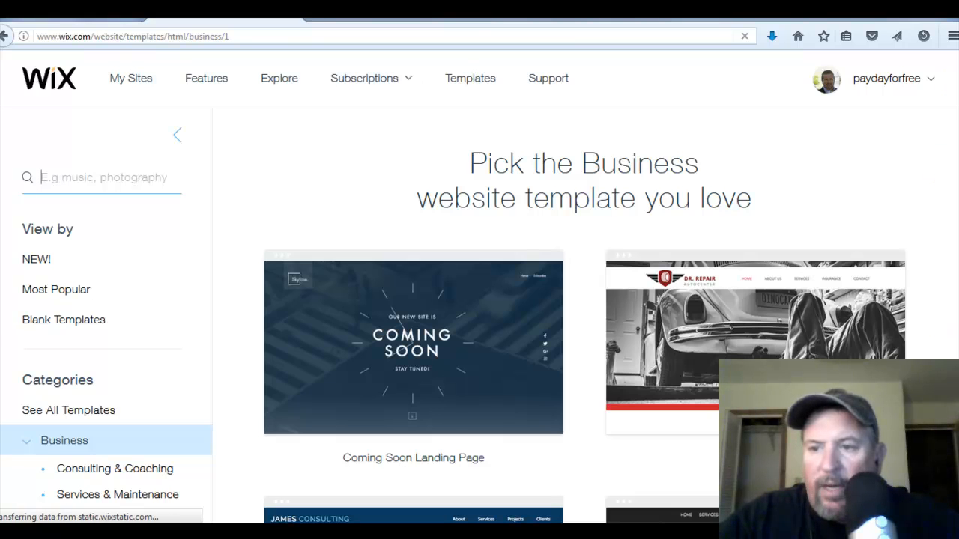
# - Browse the Business website templates
pyautogui.scroll(-5, 584, 299)
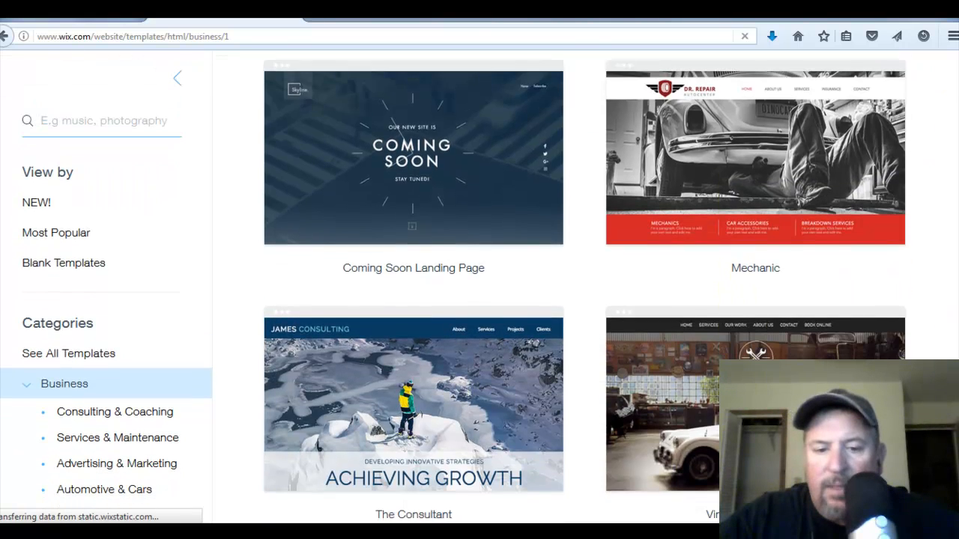
pyautogui.scroll(-7, 584, 300)
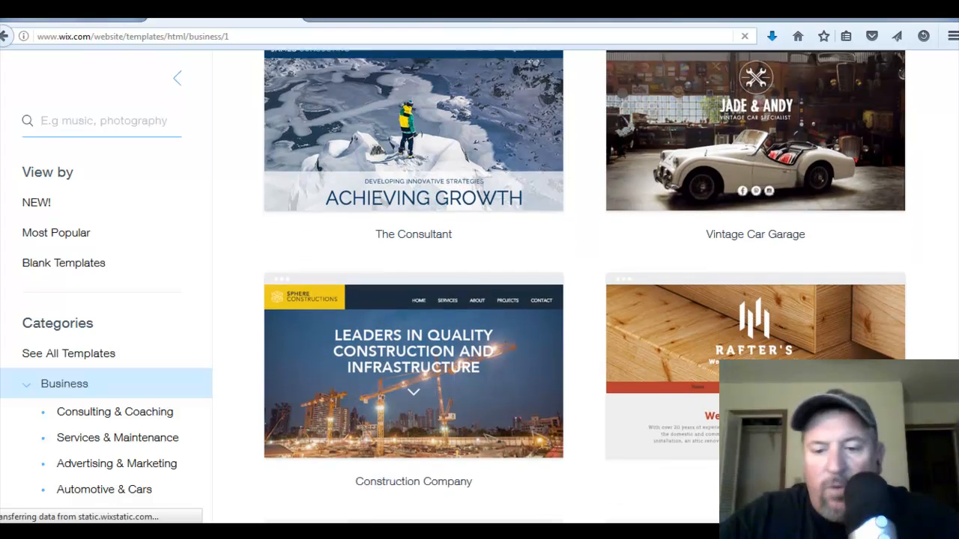
pyautogui.scroll(-6, 584, 300)
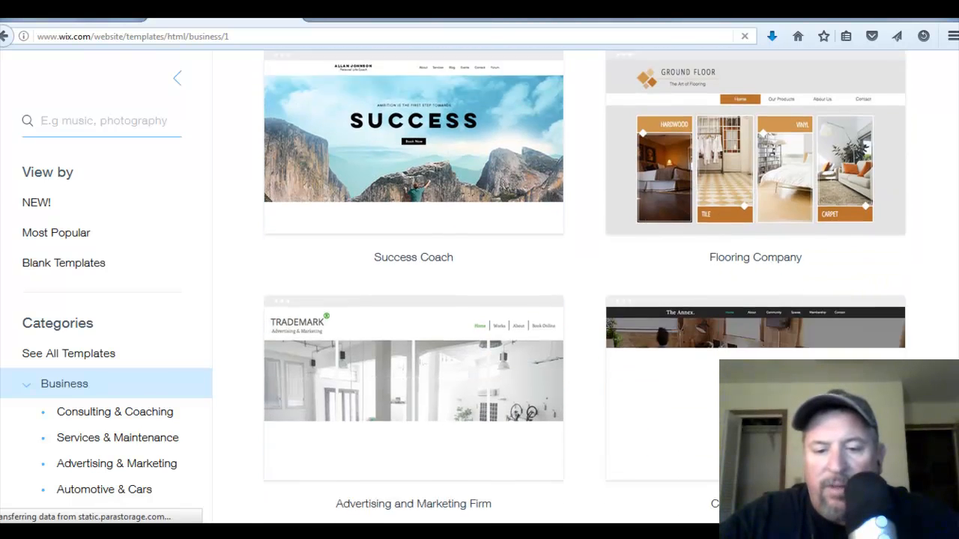
pyautogui.scroll(-4, 584, 300)
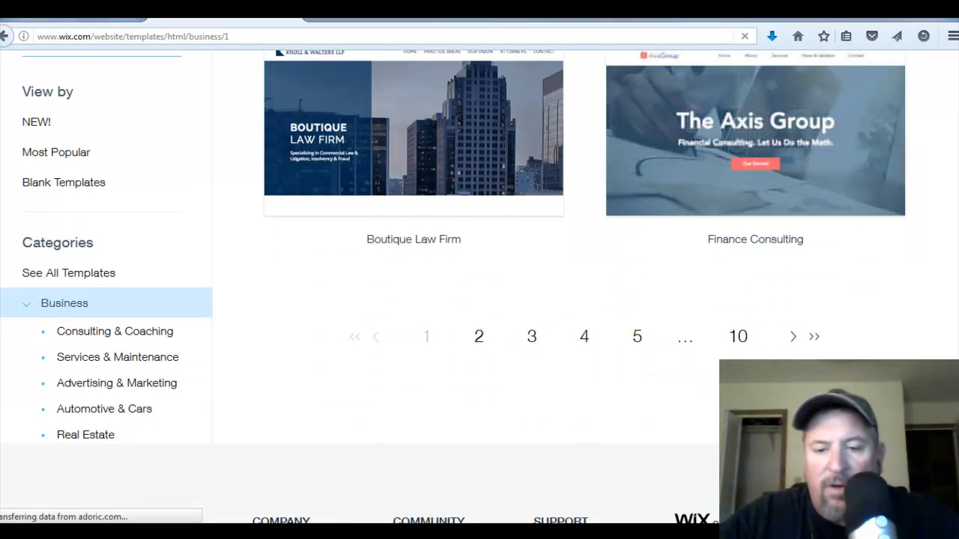
pyautogui.scroll(-2, 584, 299)
pyautogui.scroll(5, 453, 285)
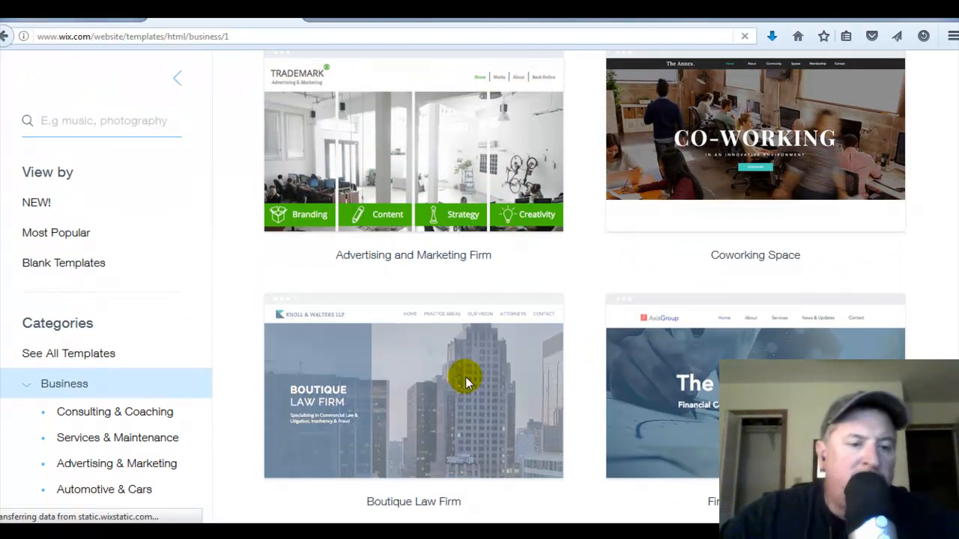
# - Open the Blank Templates and start editing the Strip Header Layout
pyautogui.click(87, 266)
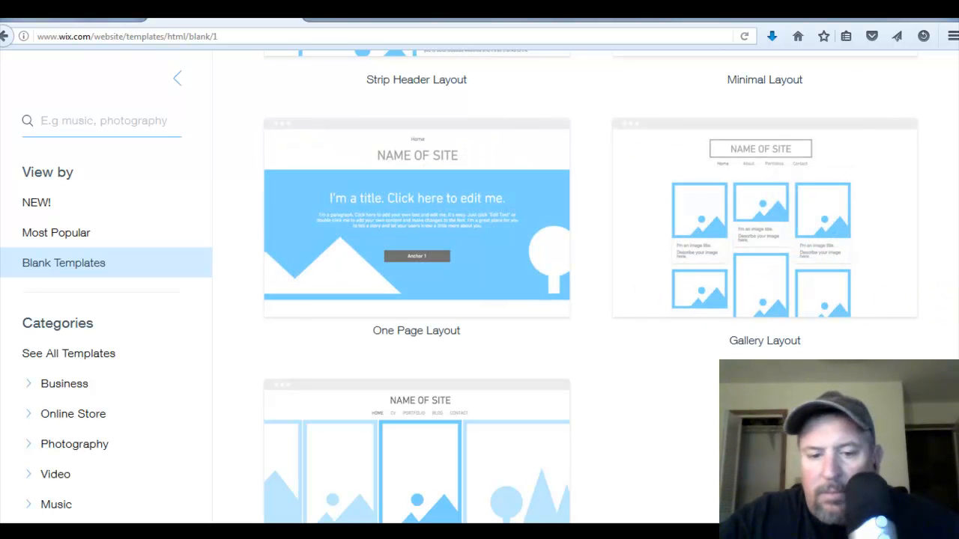
pyautogui.scroll(-5, 951, 299)
pyautogui.scroll(9, 948, 262)
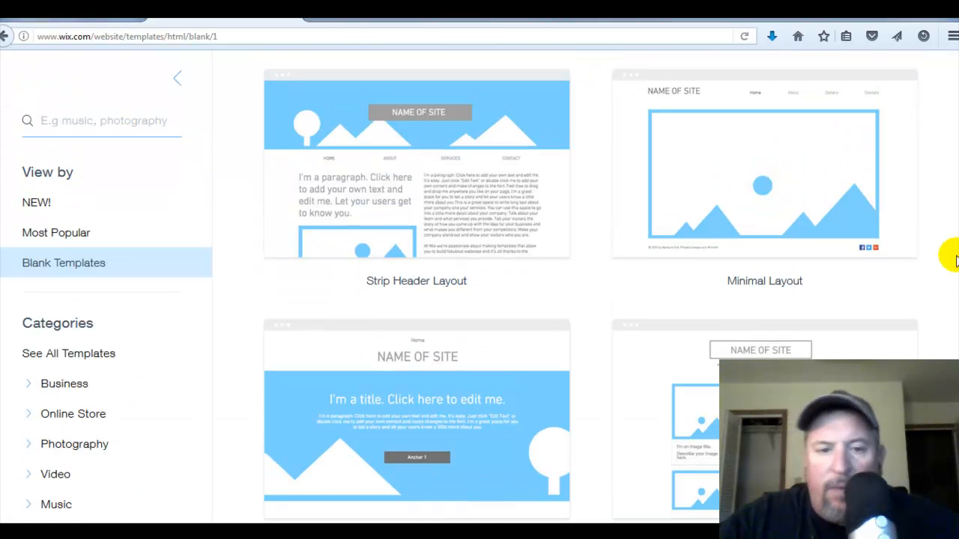
pyautogui.moveTo(366, 156)
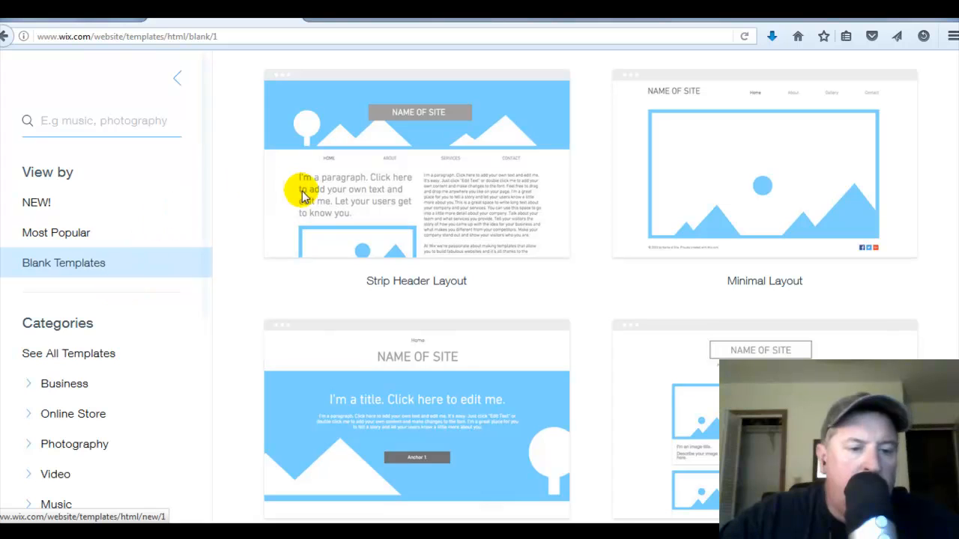
pyautogui.moveTo(339, 191)
pyautogui.click(351, 163)
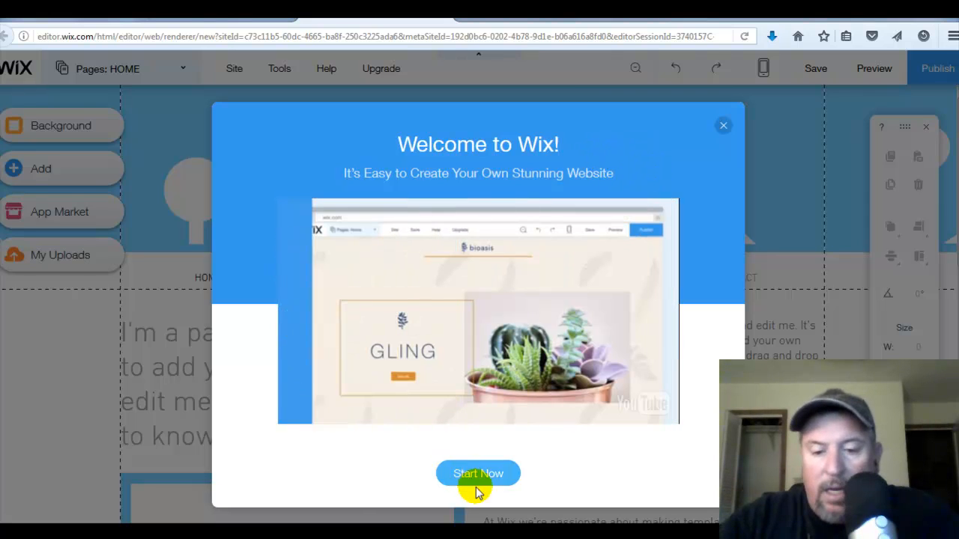
# - Close the welcome dialog and delete the NAME OF SITE title box from the header
pyautogui.click(723, 129)
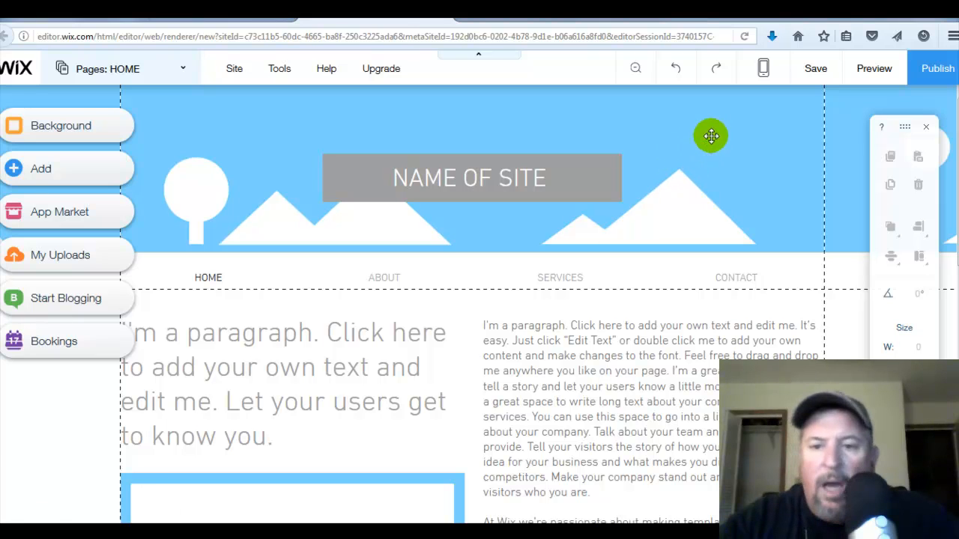
pyautogui.click(596, 162)
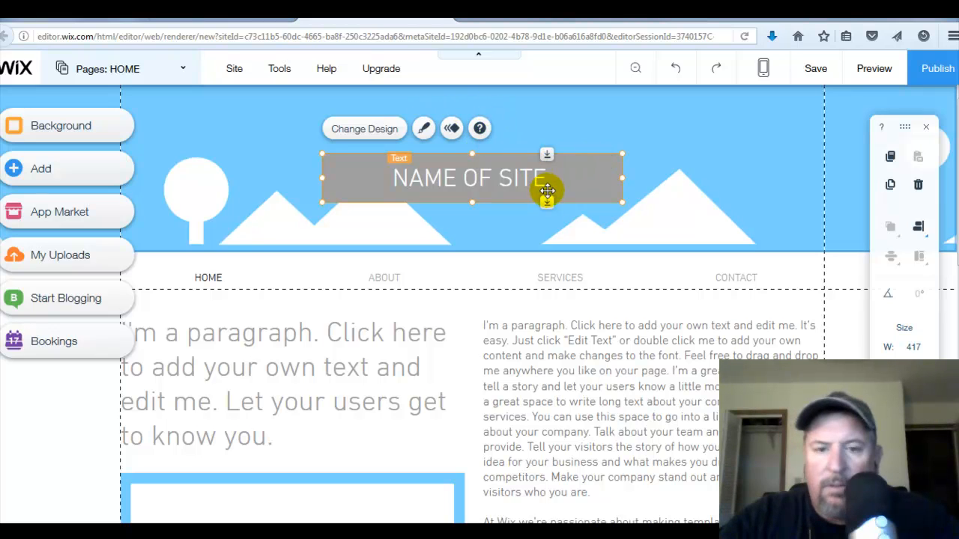
pyautogui.press('Delete')
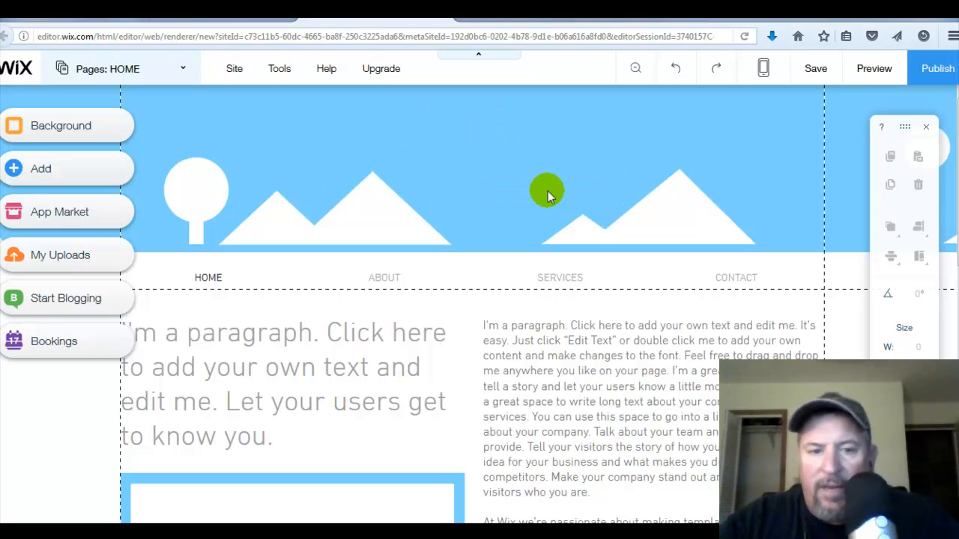
# - Change the header strip's background to plain white
pyautogui.click(591, 139)
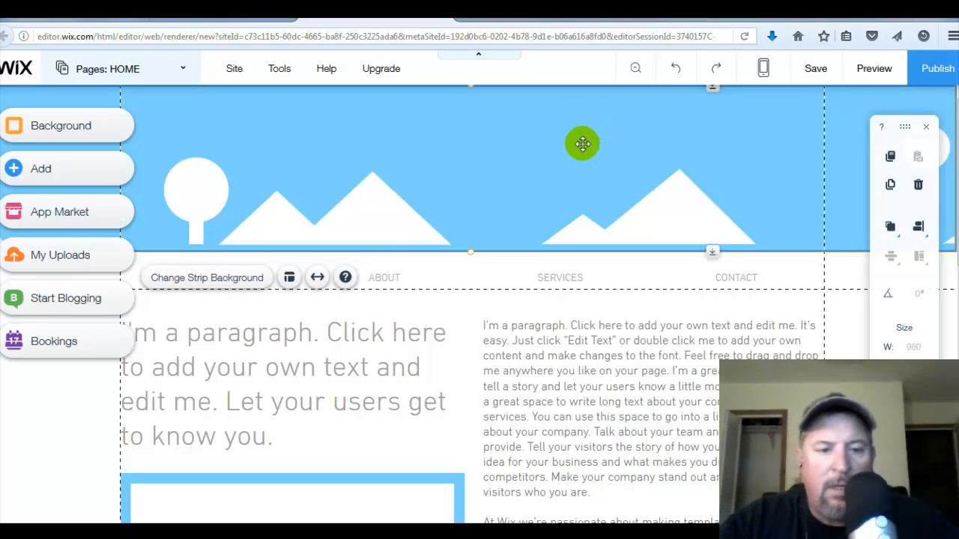
pyautogui.click(232, 285)
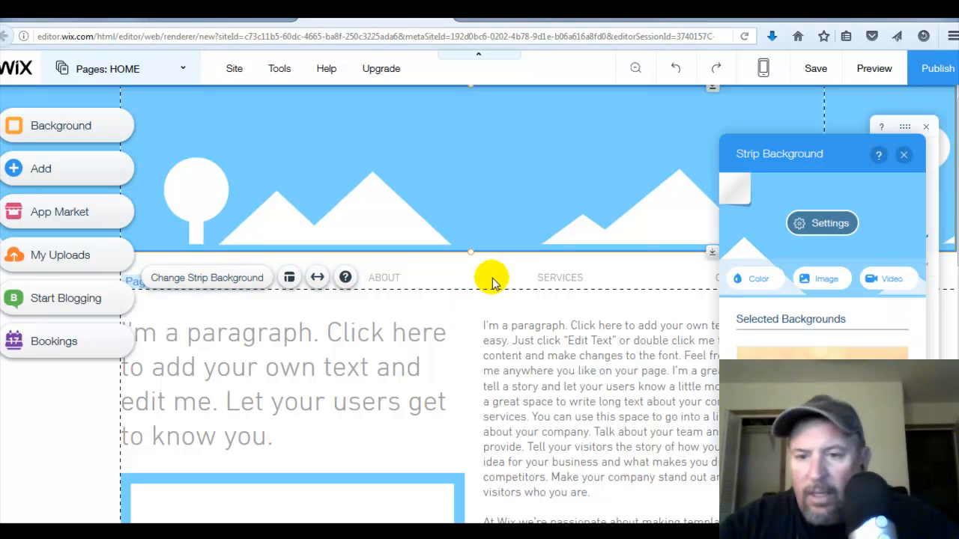
pyautogui.click(504, 205)
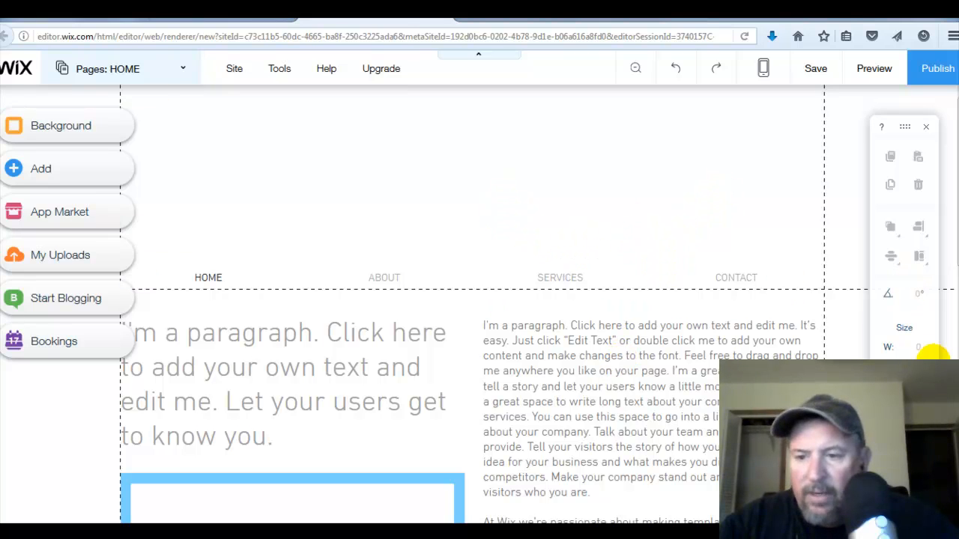
# - Delete the large paragraph text and the image placeholder beneath it on the left
pyautogui.scroll(-3, 472, 300)
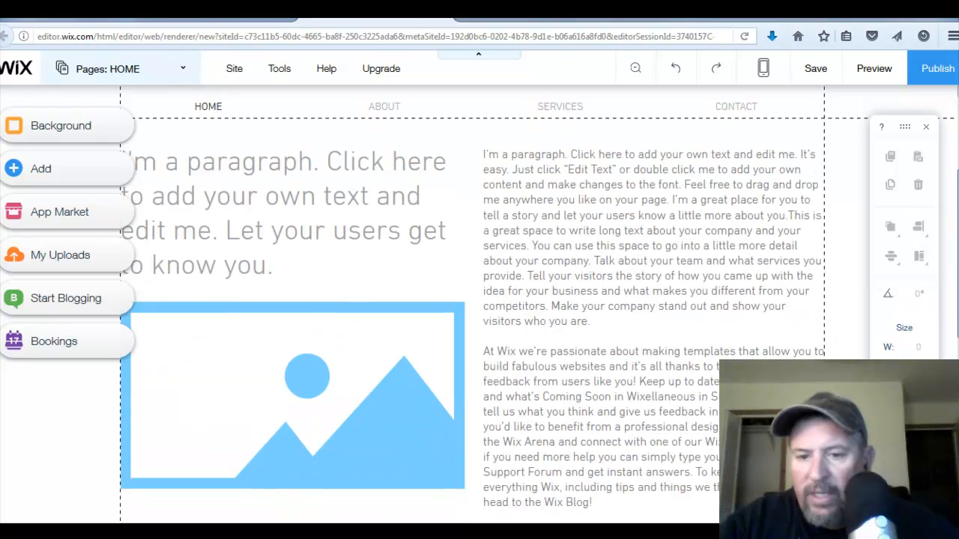
pyautogui.click(326, 153)
pyautogui.press('Delete')
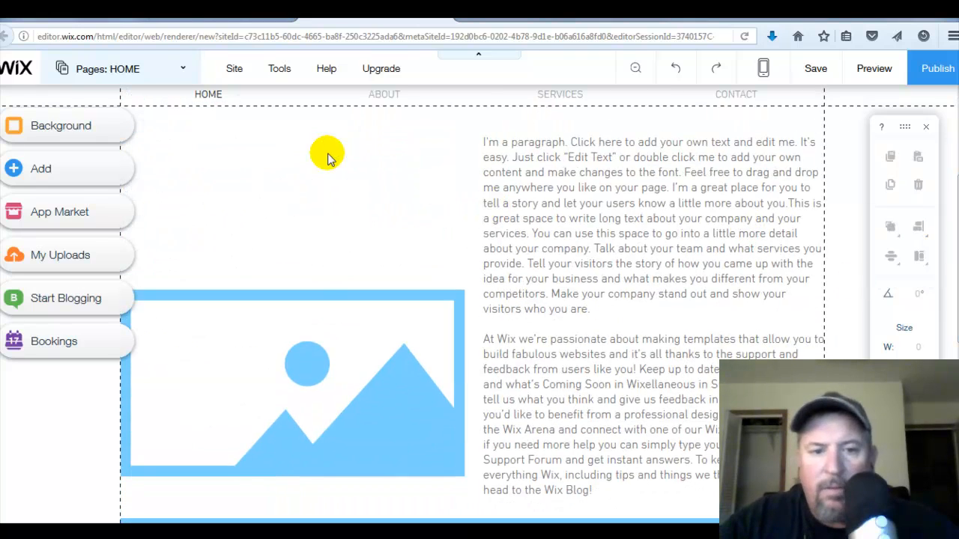
pyautogui.click(323, 327)
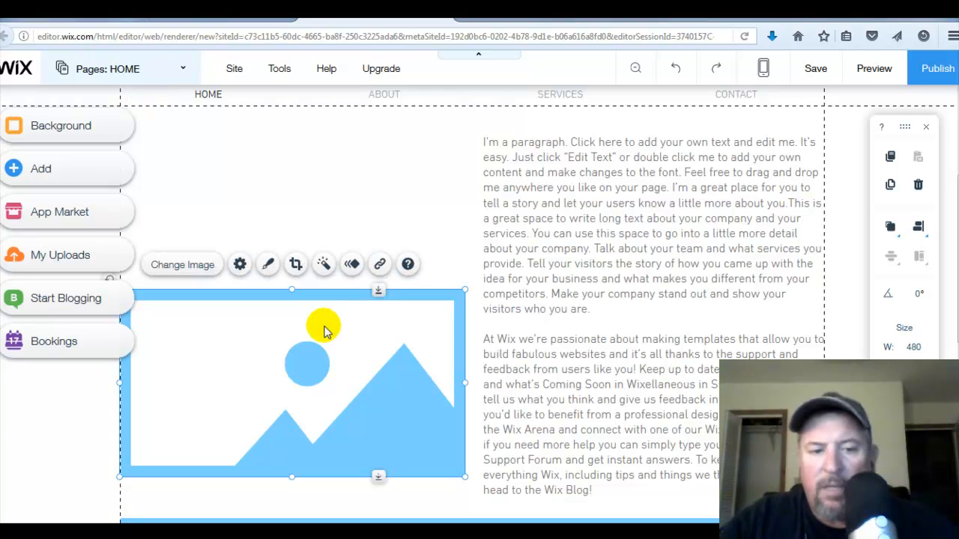
pyautogui.press('Delete')
# - Delete the paragraph text on the right and the large image placeholder further down the page
pyautogui.click(613, 212)
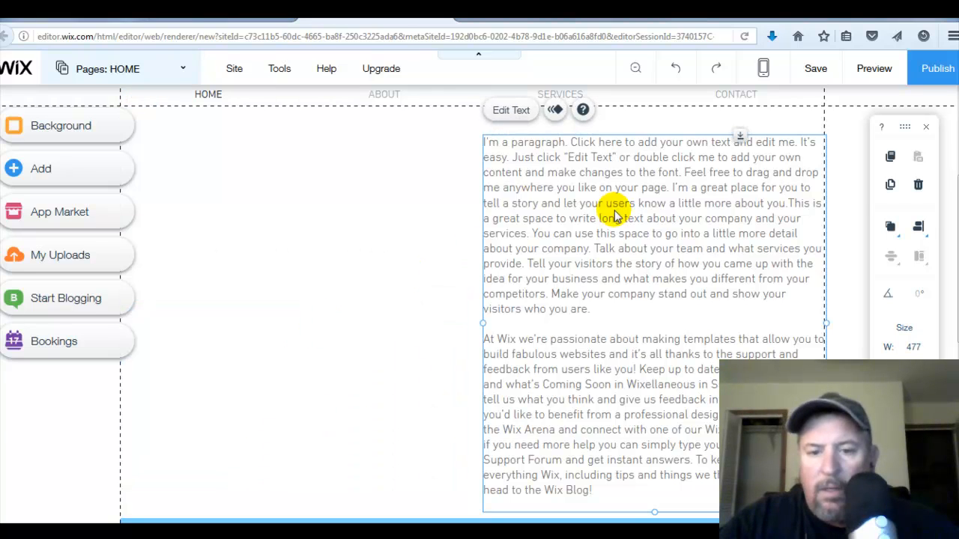
pyautogui.press('Delete')
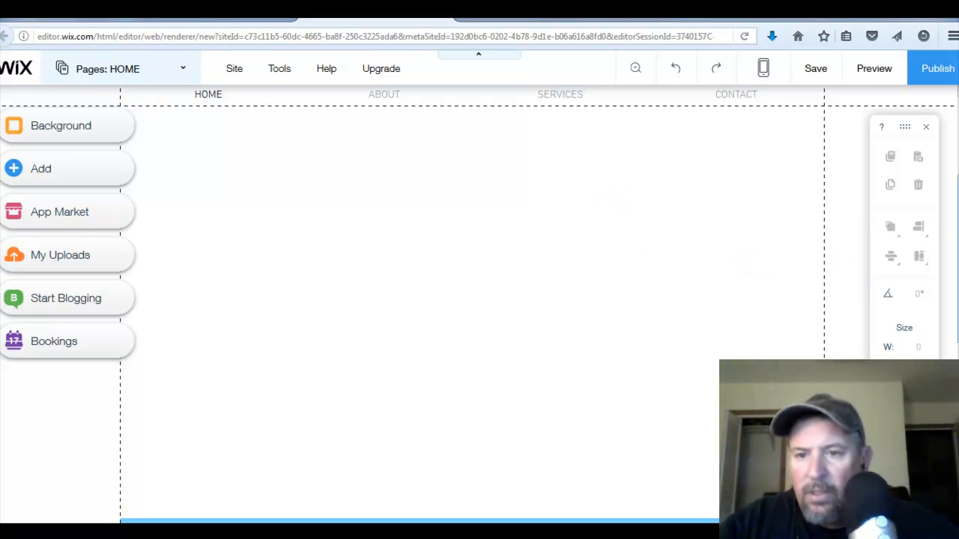
pyautogui.scroll(-5, 479, 300)
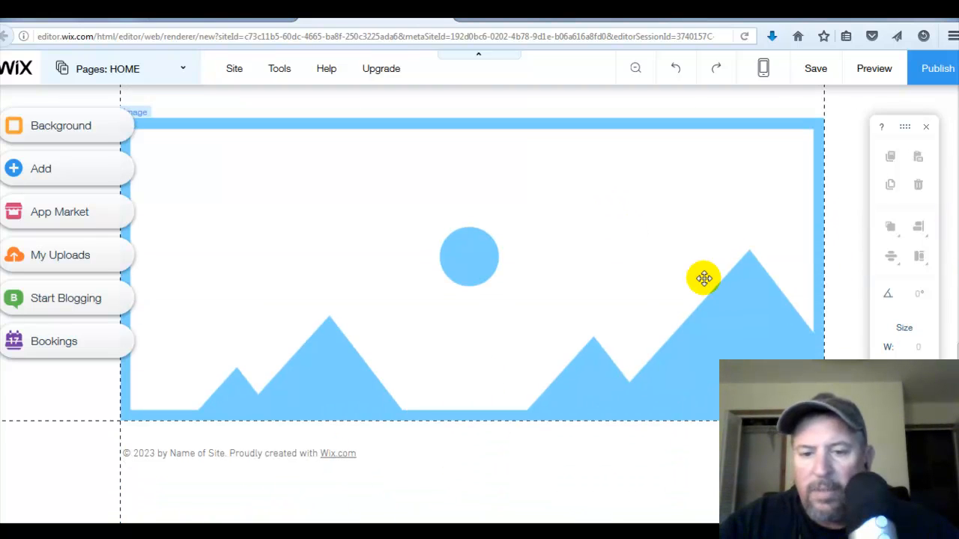
pyautogui.click(635, 293)
pyautogui.press('Delete')
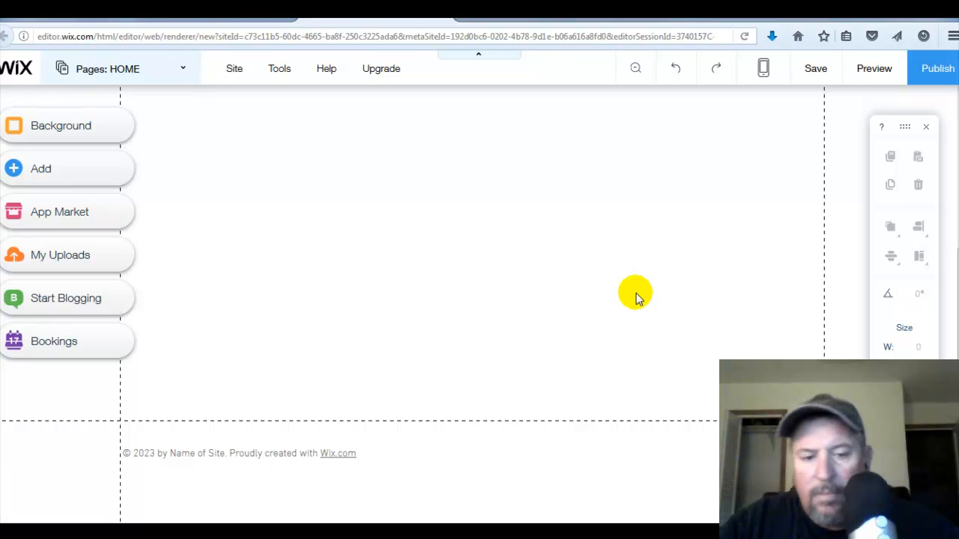
# - Delete the footer copyright text and the small element beside it in the footer
pyautogui.click(346, 458)
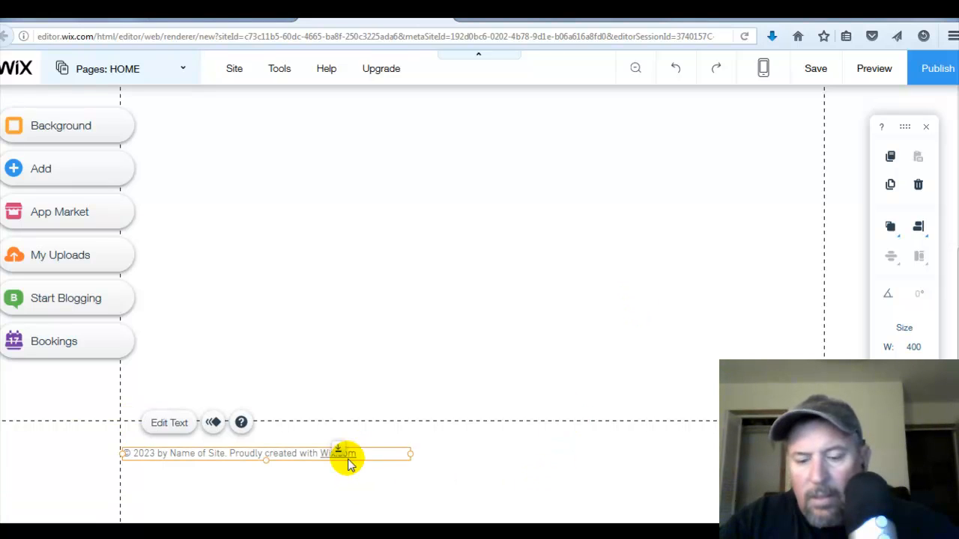
pyautogui.press('Delete')
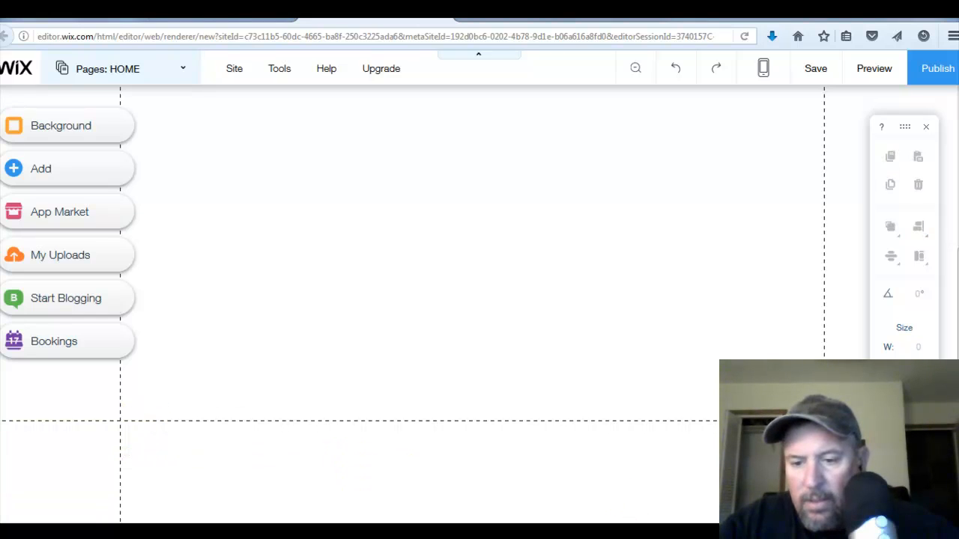
pyautogui.click(779, 458)
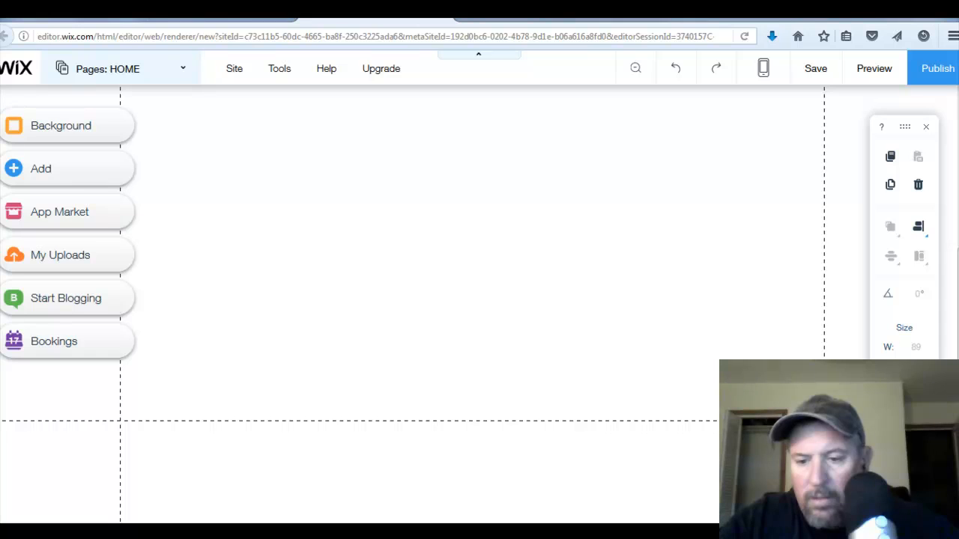
pyautogui.press('Delete')
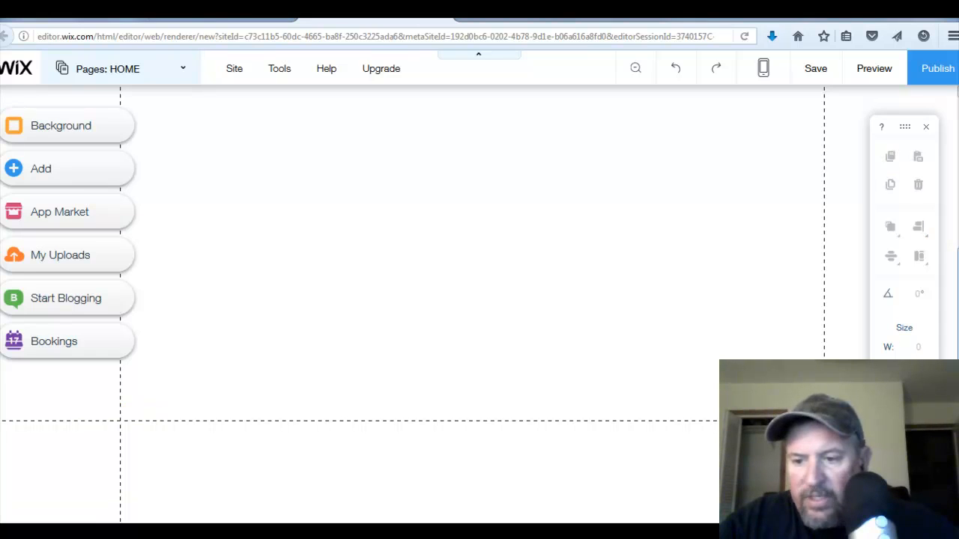
# - Delete the horizontal menu with HOME, ABOUT, SERVICES and CONTACT from the header
pyautogui.moveTo(958, 375); pyautogui.dragTo(958, 225)
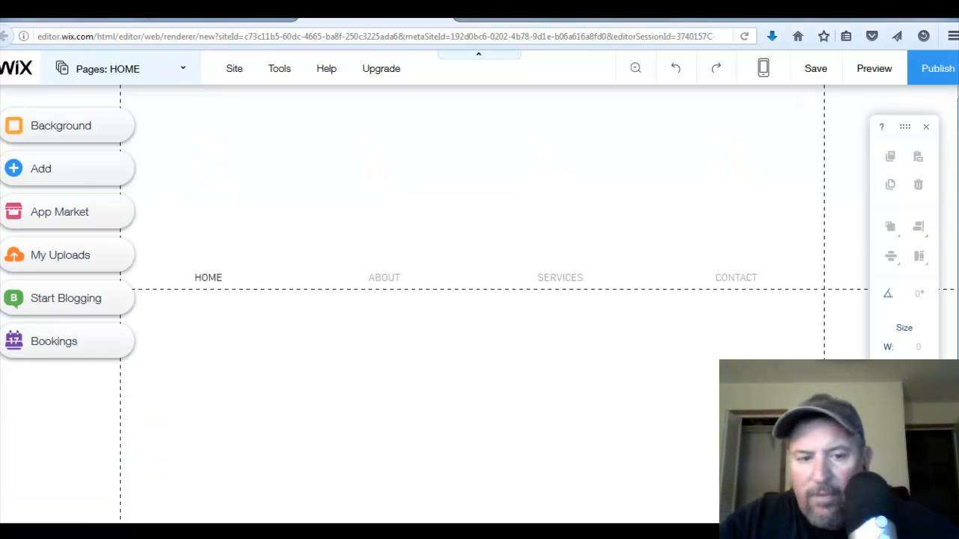
pyautogui.click(633, 287)
pyautogui.press('Delete')
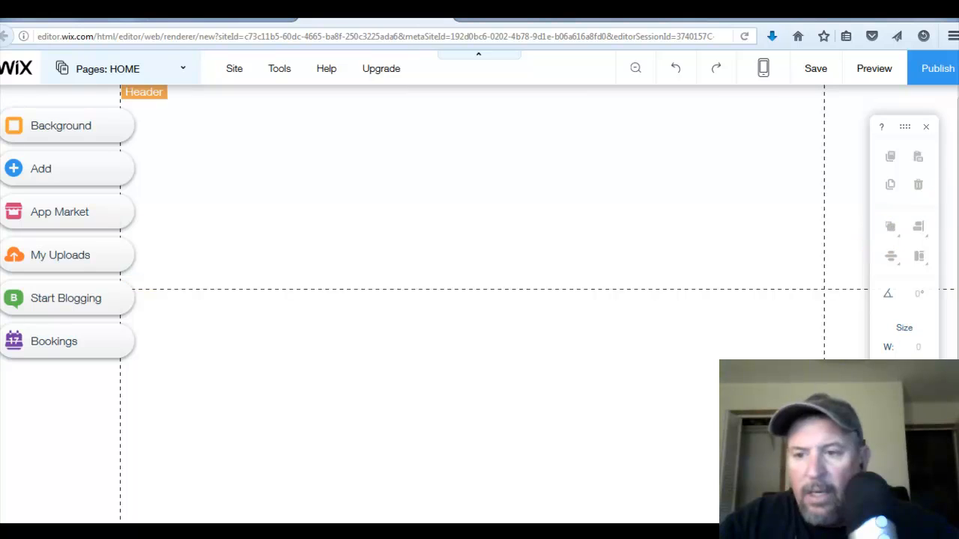
pyautogui.moveTo(958, 307)
pyautogui.mouseDown()
pyautogui.moveTo(958, 405)
pyautogui.moveTo(958, 303)
pyautogui.mouseUp()
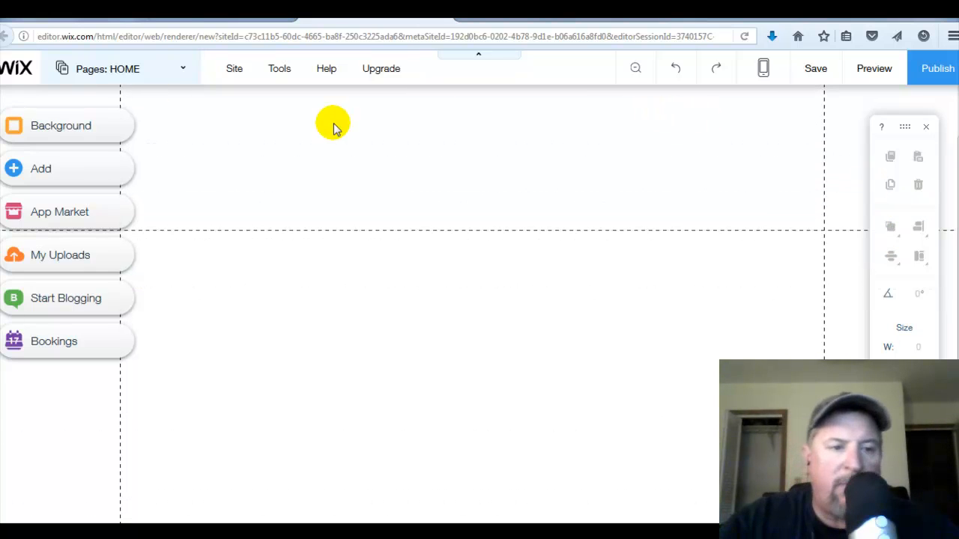
# - Set the page background to the free Wix image of a mountain lake
pyautogui.click(103, 134)
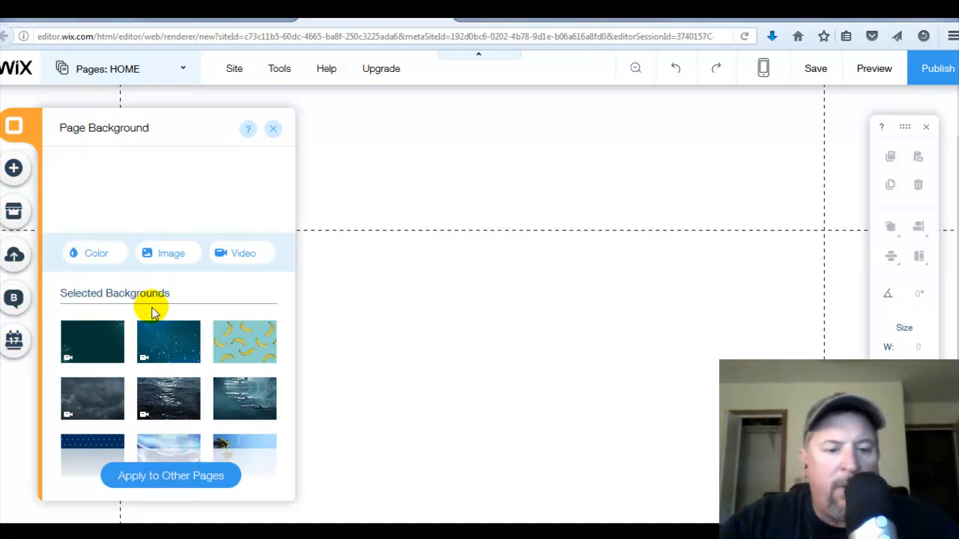
pyautogui.moveTo(178, 407)
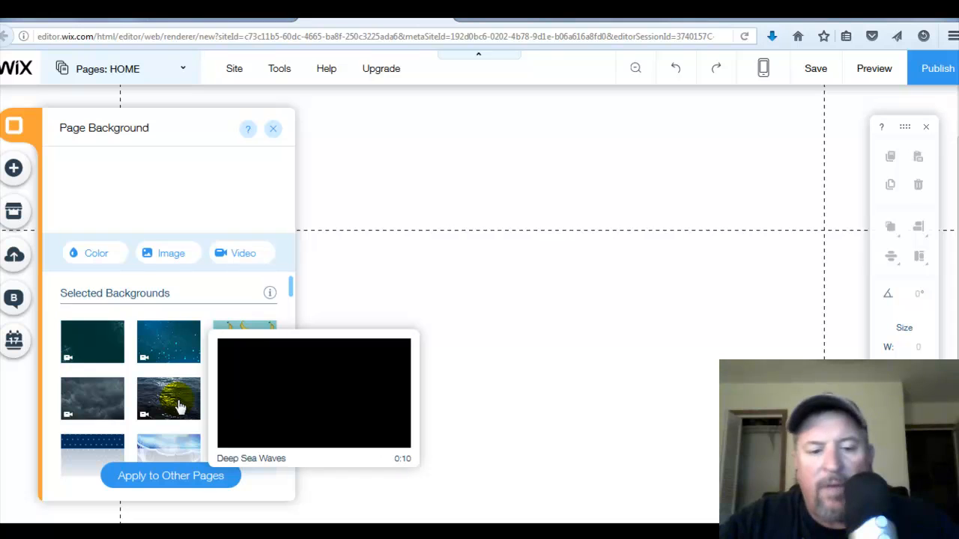
pyautogui.click(169, 256)
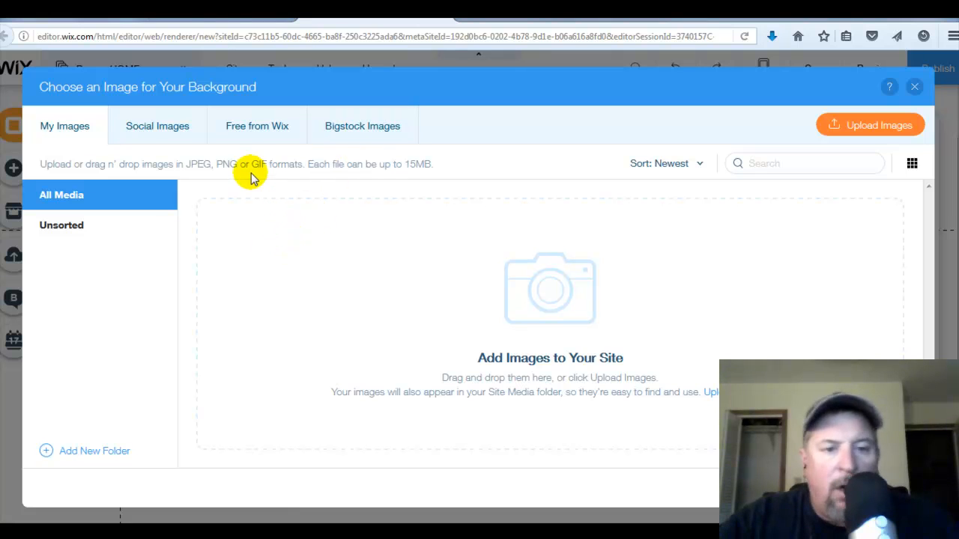
pyautogui.click(260, 129)
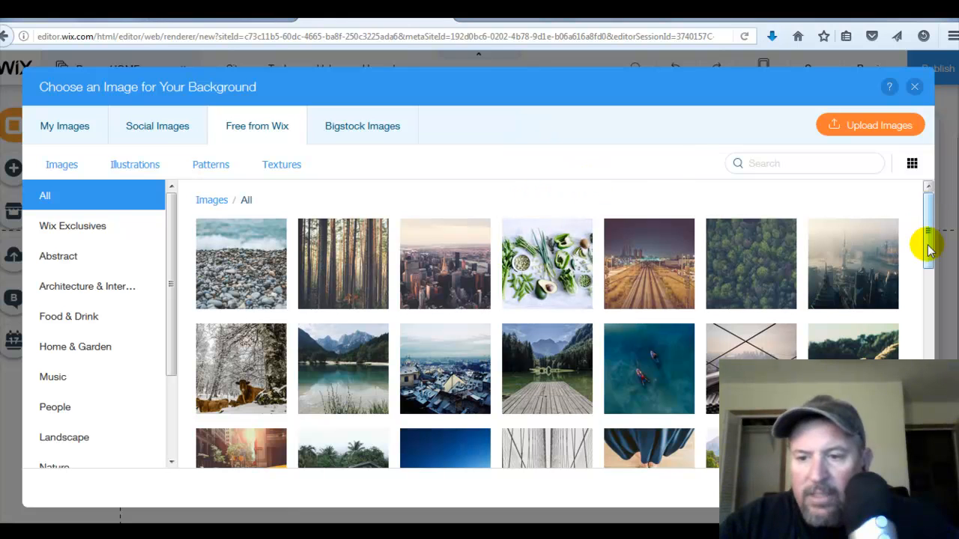
pyautogui.moveTo(929, 247)
pyautogui.mouseDown()
pyautogui.moveTo(930, 320)
pyautogui.moveTo(931, 253)
pyautogui.moveTo(945, 239)
pyautogui.mouseUp()
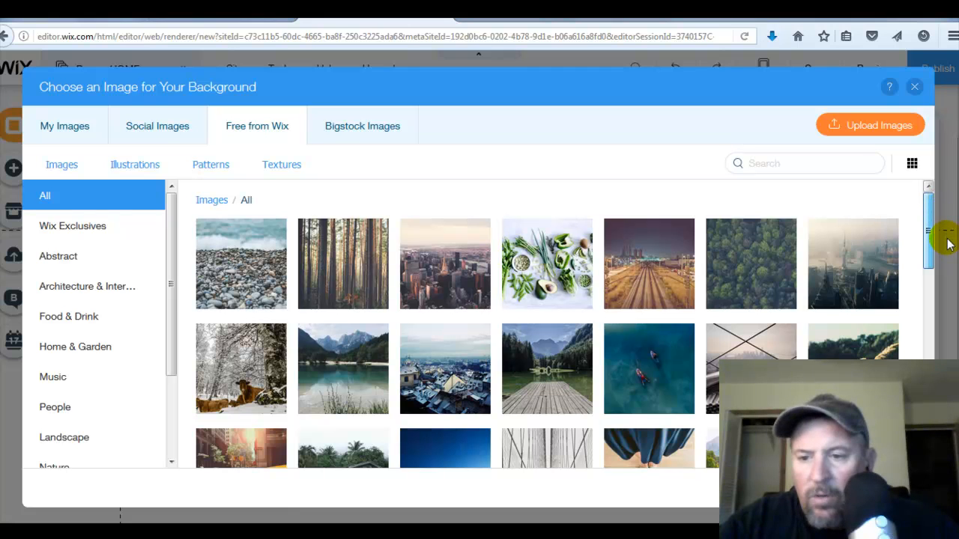
pyautogui.click(928, 233)
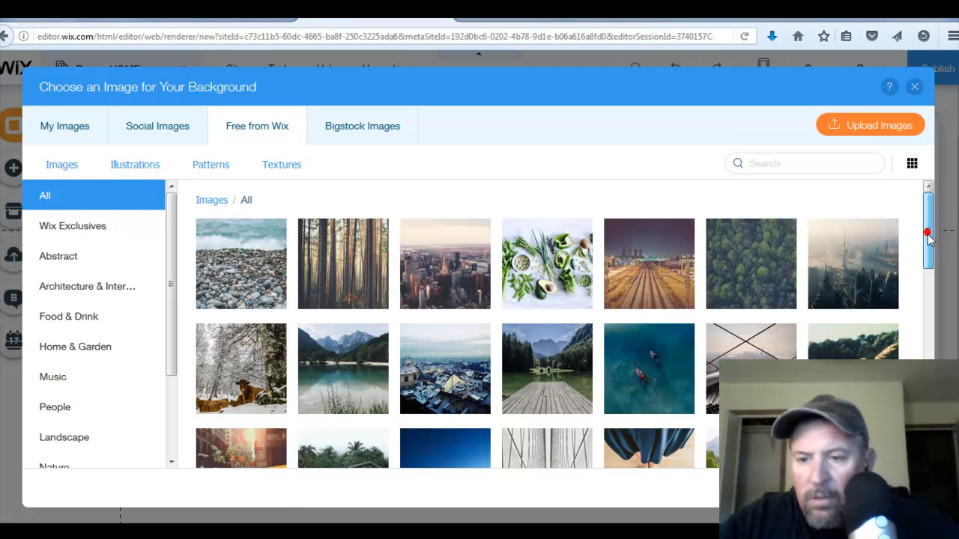
pyautogui.moveTo(927, 236); pyautogui.dragTo(948, 220)
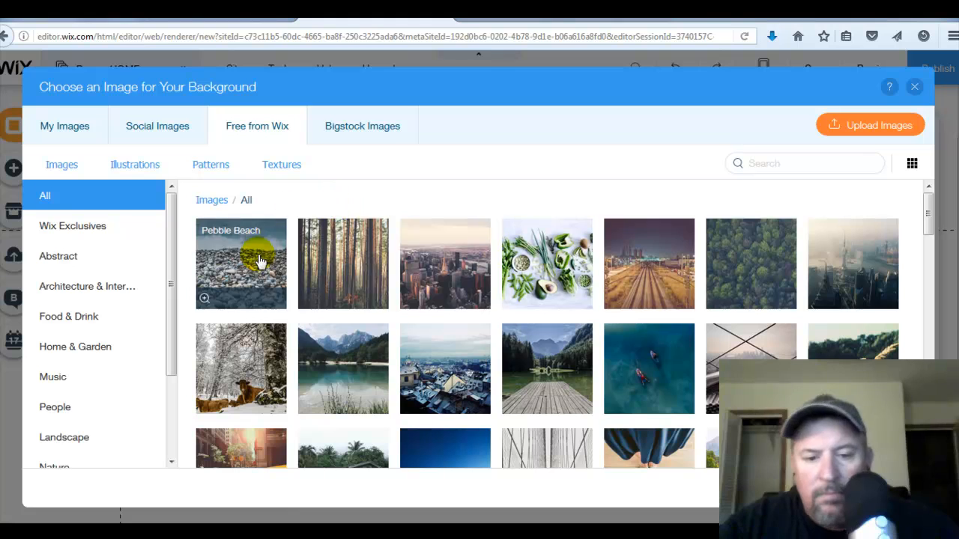
pyautogui.click(340, 374)
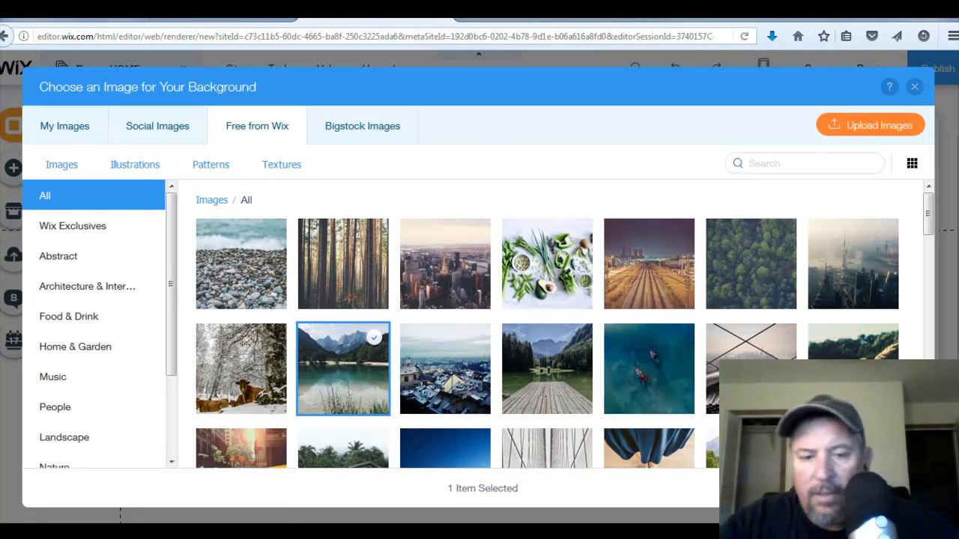
pyautogui.click(865, 488)
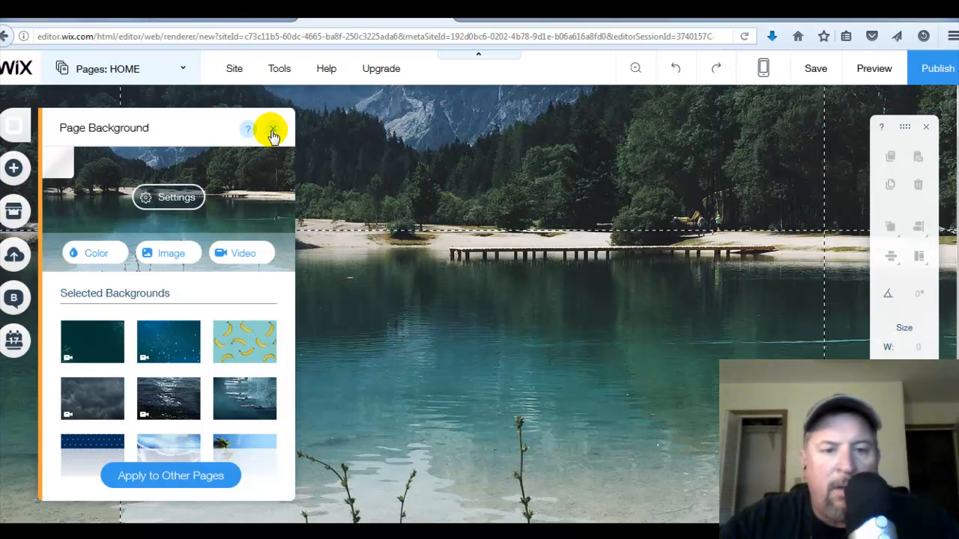
pyautogui.click(274, 133)
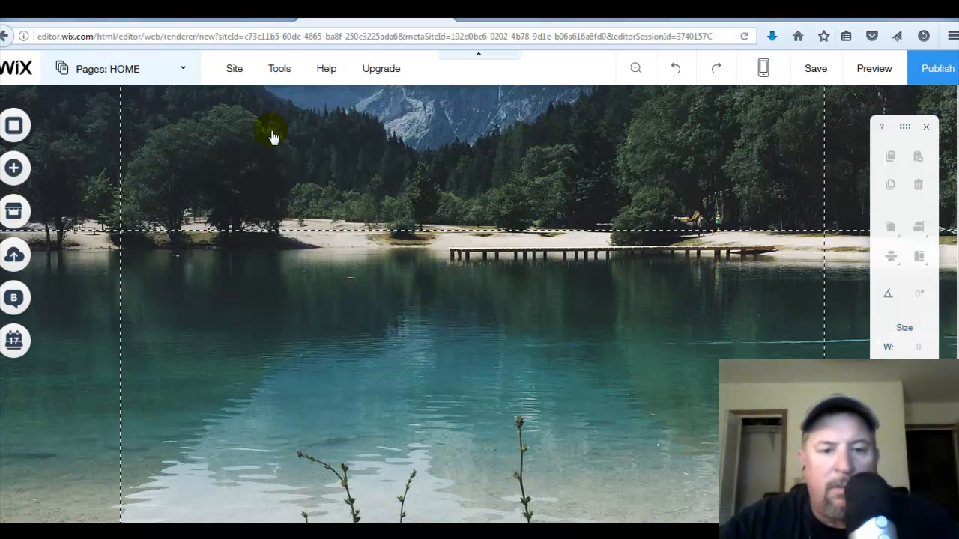
# - Apply a preset page design with a white fill and set its background opacity to 61%
pyautogui.click(327, 301)
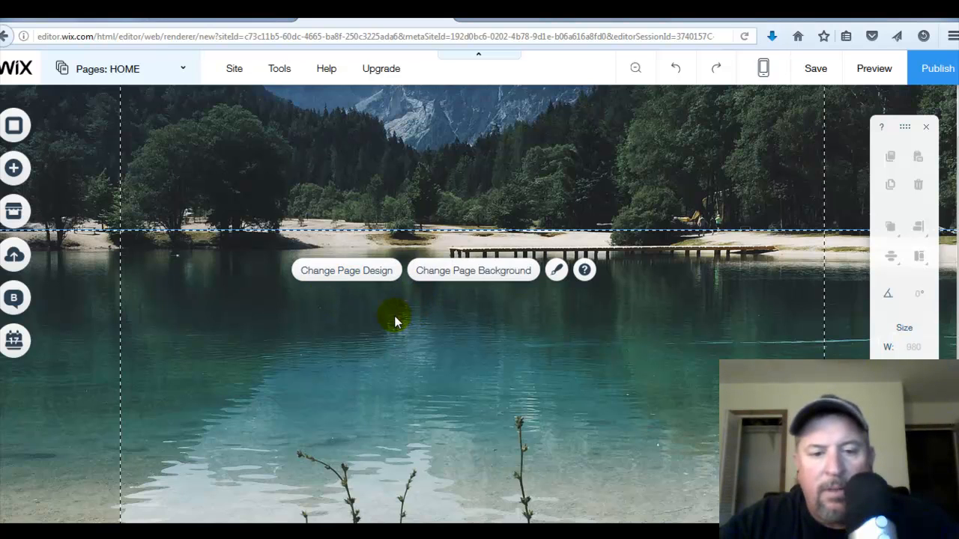
pyautogui.click(365, 272)
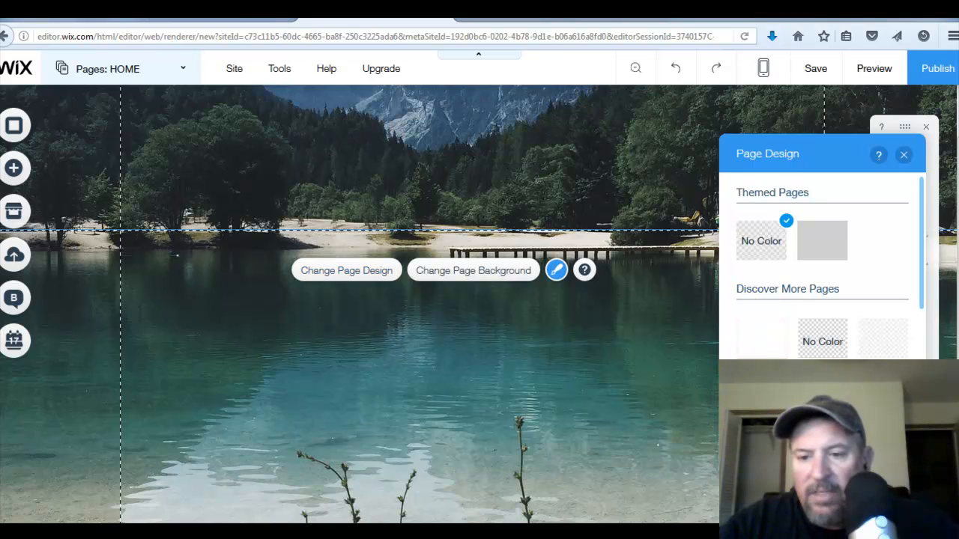
pyautogui.click(823, 483)
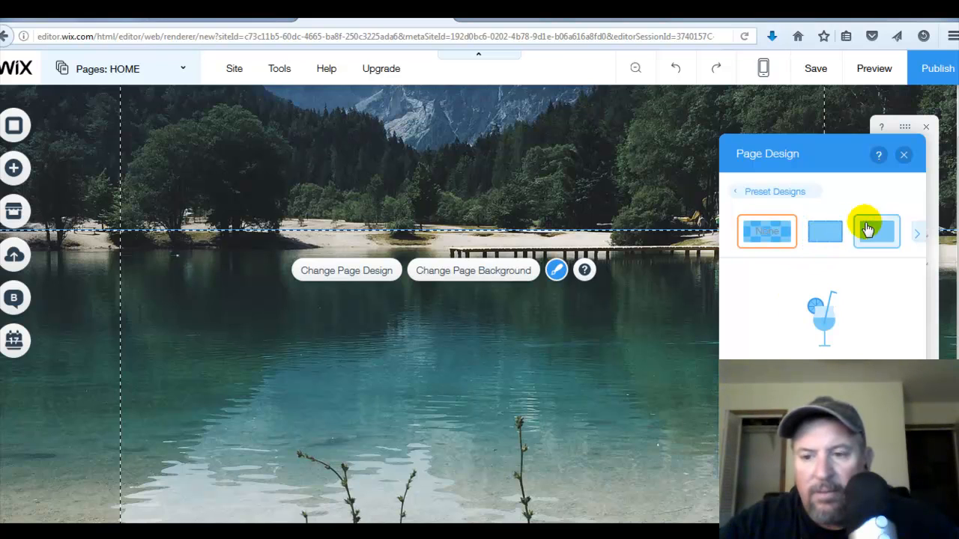
pyautogui.click(919, 239)
pyautogui.click(918, 238)
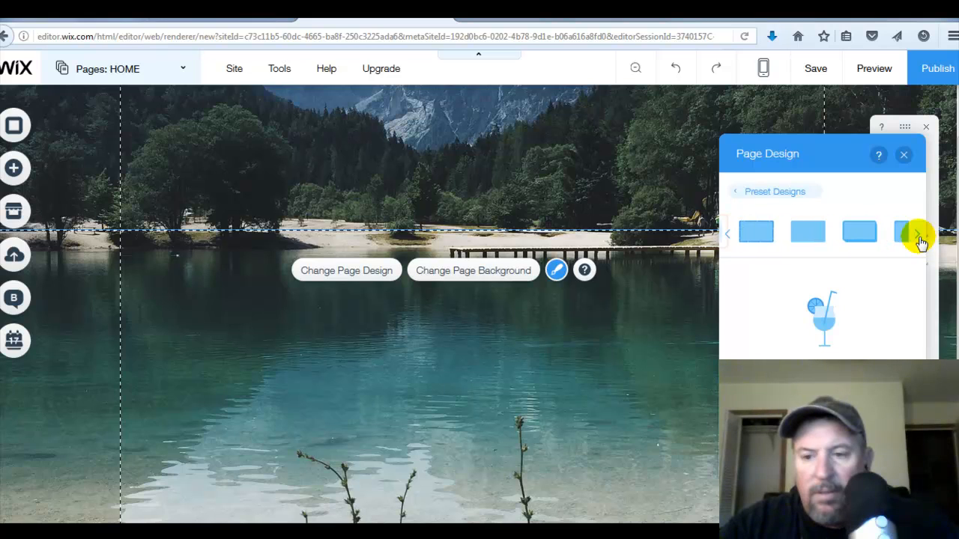
pyautogui.click(814, 237)
pyautogui.click(824, 332)
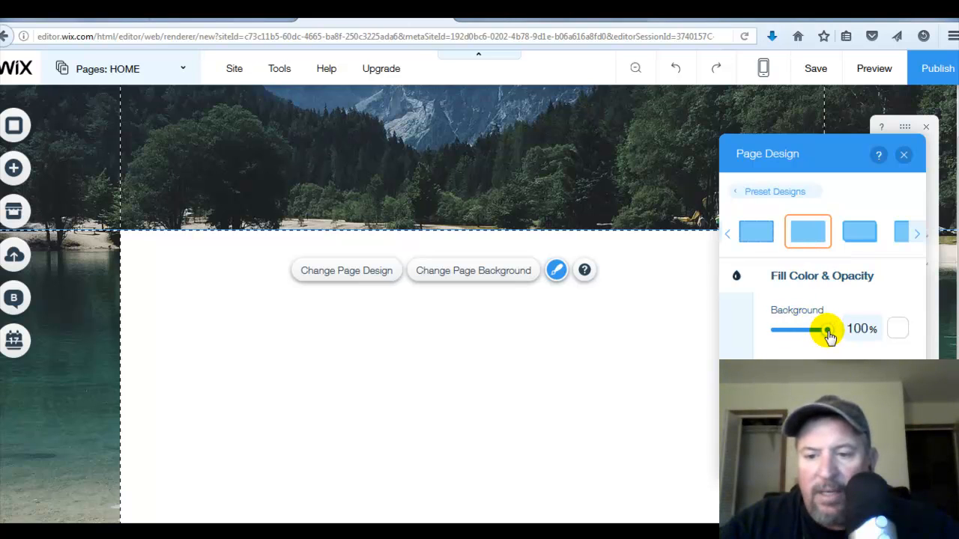
pyautogui.moveTo(827, 337); pyautogui.dragTo(811, 337)
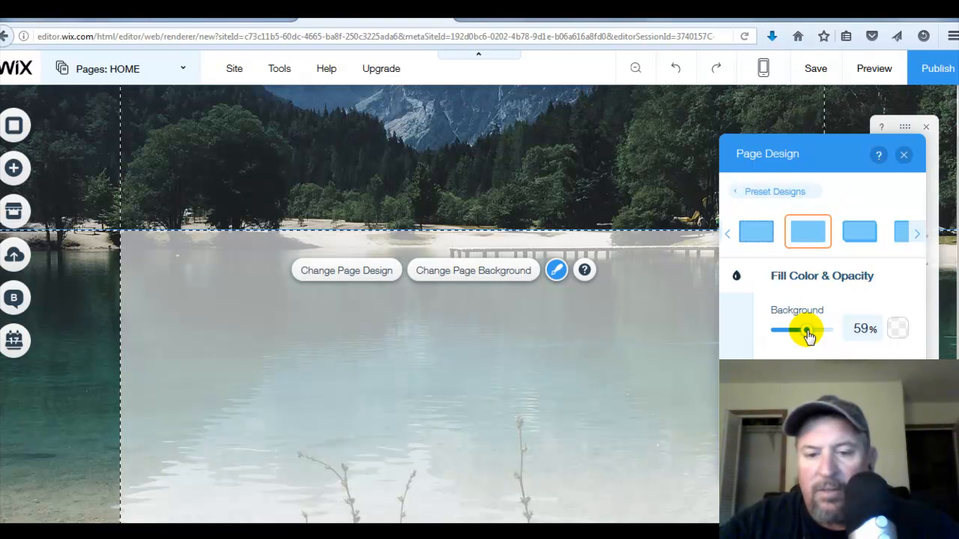
pyautogui.moveTo(808, 337); pyautogui.dragTo(810, 336)
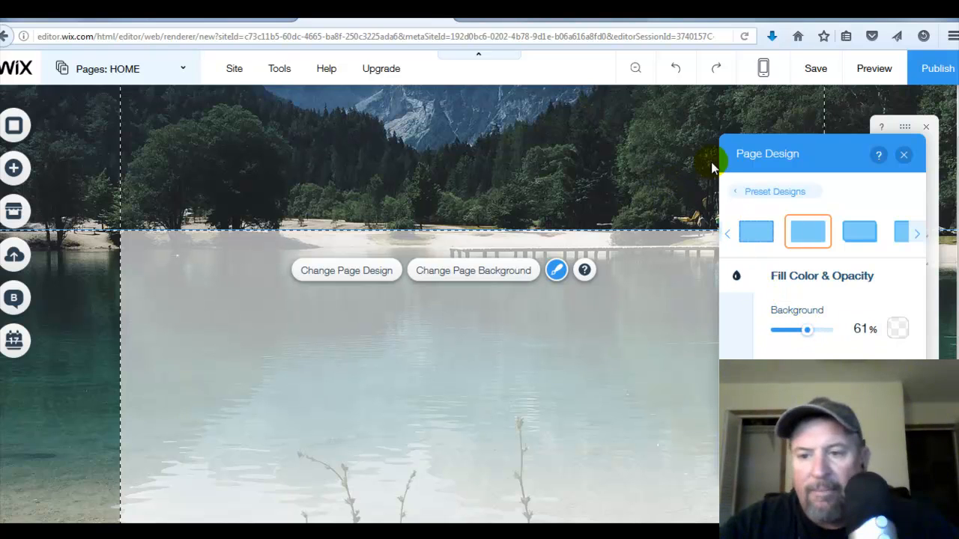
pyautogui.click(905, 155)
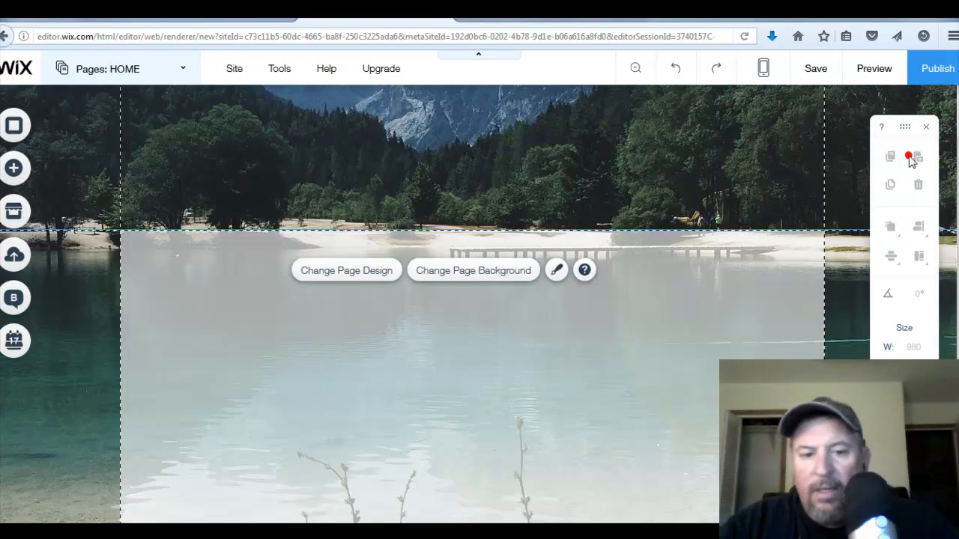
# - Add a Huge Title text element to the page
pyautogui.click(30, 174)
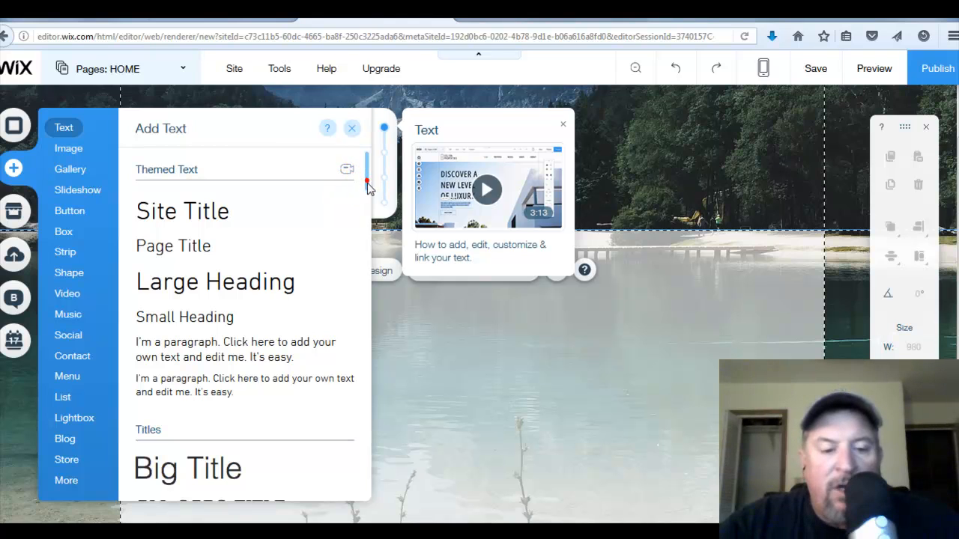
pyautogui.moveTo(367, 186); pyautogui.dragTo(372, 239)
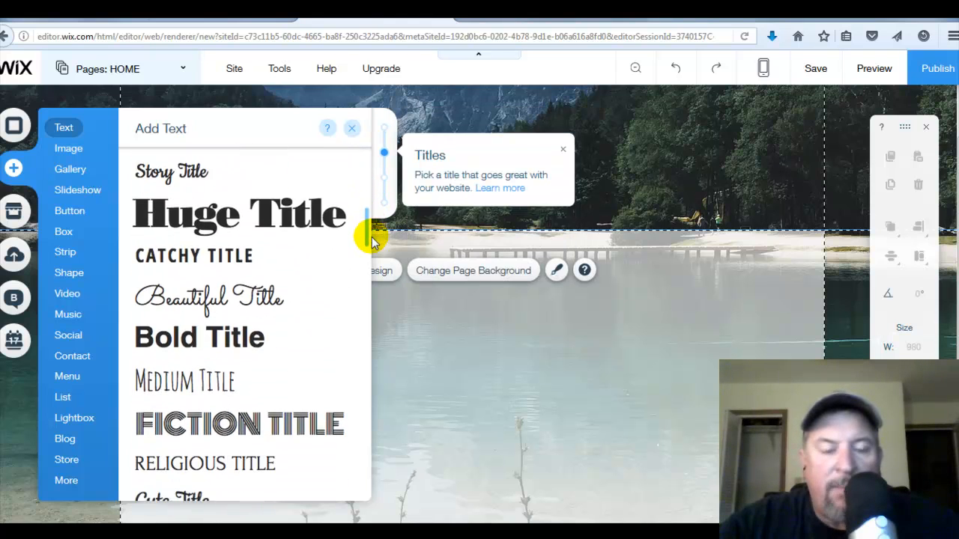
pyautogui.click(303, 205)
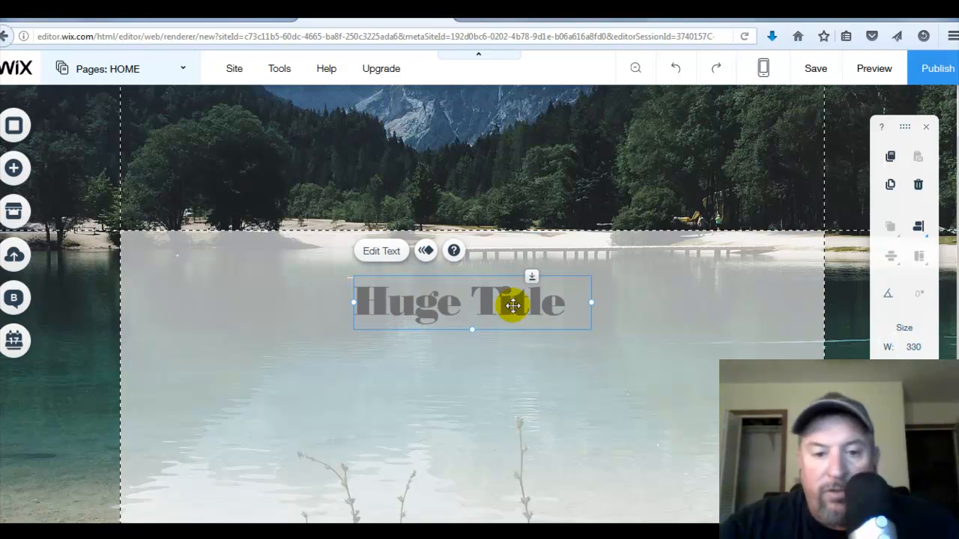
# - Replace the title text with "Learn How You can steal my system for success and generate thousands of dollars a week on Auto-pilot"
pyautogui.click(381, 256)
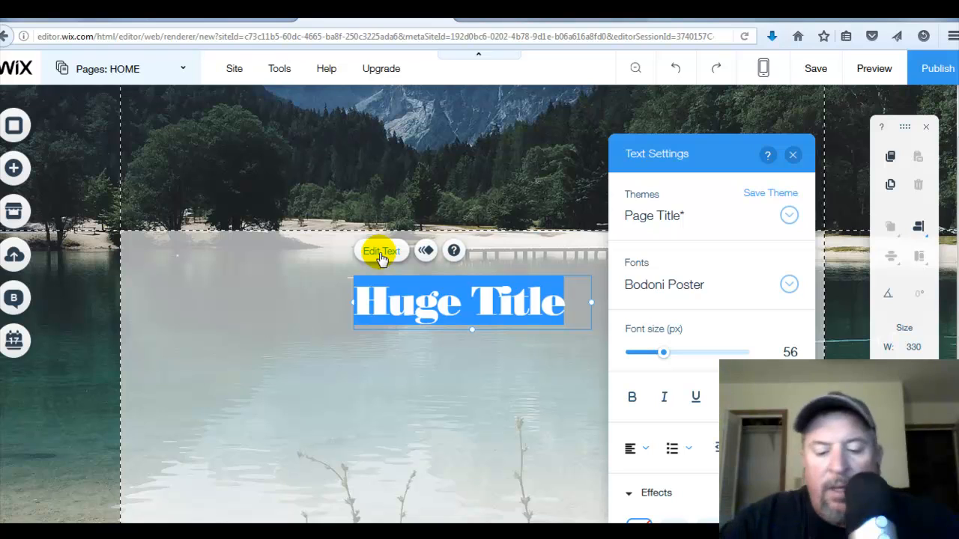
pyautogui.write('L')
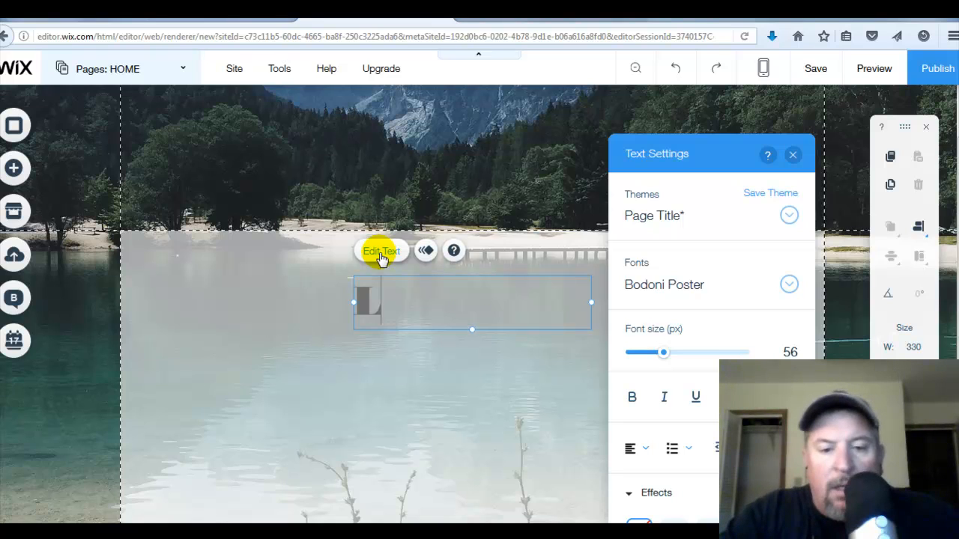
pyautogui.write('earn Ho')
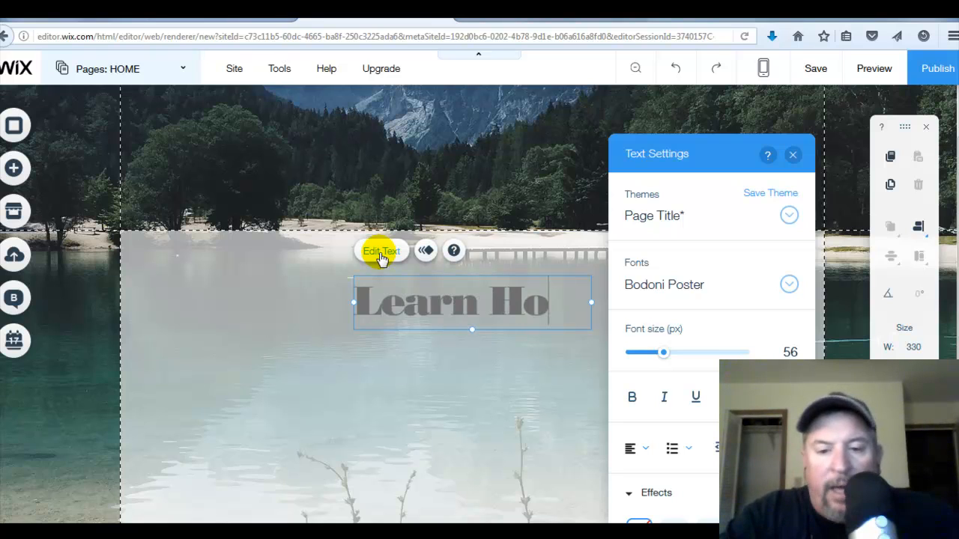
pyautogui.write('w to Generat')
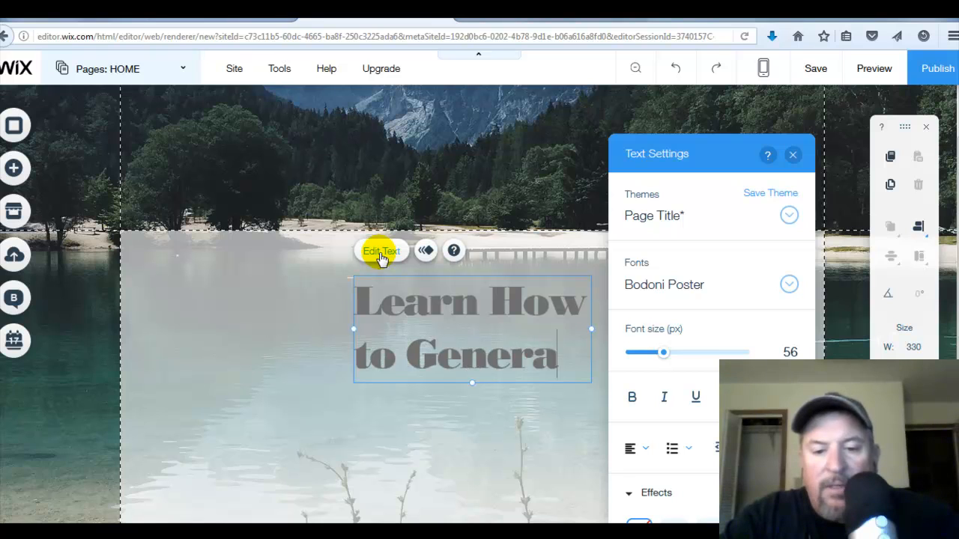
pyautogui.hotkey('ctrl', 'BackSpace')
pyautogui.write('Generate an inc')
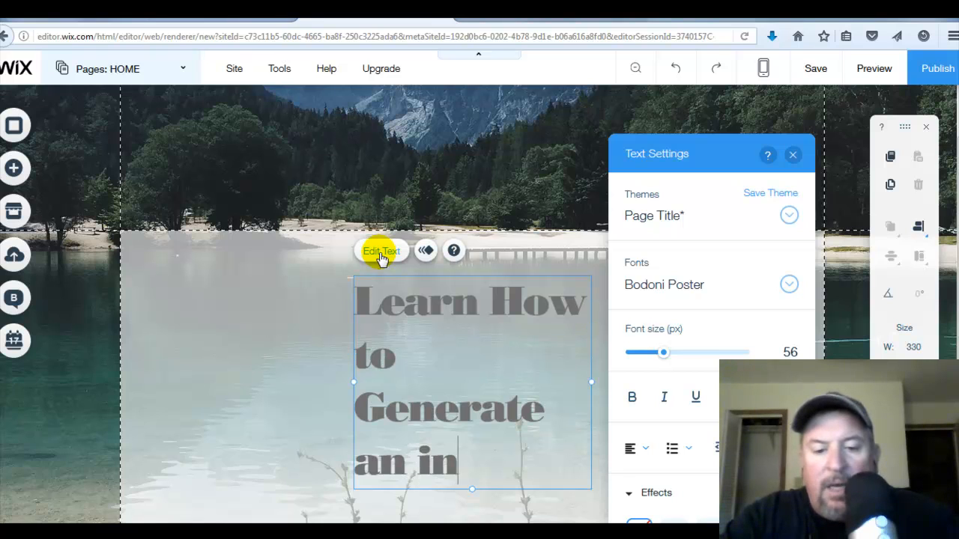
pyautogui.press('BackSpace')
pyautogui.press('BackSpace')
pyautogui.press('BackSpace')
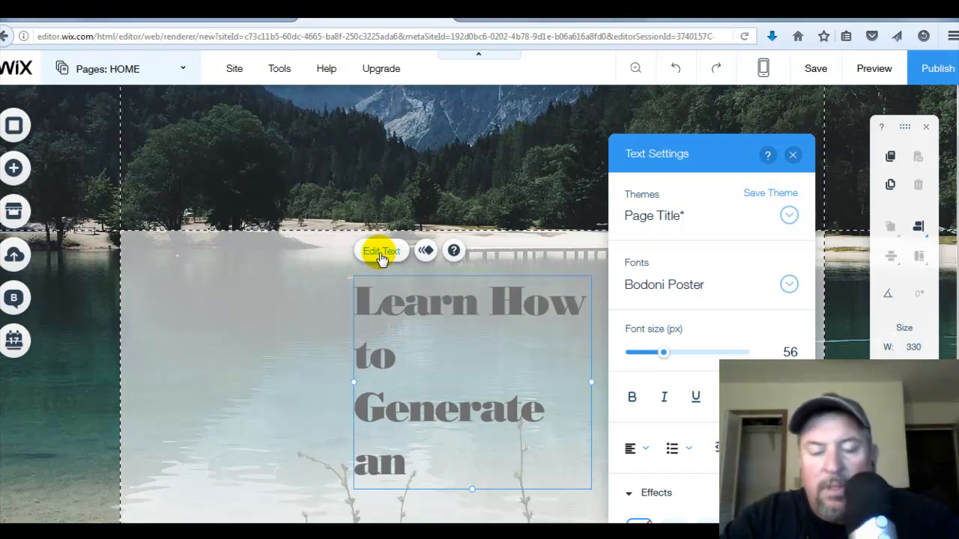
pyautogui.press('BackSpace')
pyautogui.press('BackSpace')
pyautogui.press('BackSpace')
pyautogui.press('BackSpace')
pyautogui.press('BackSpace')
pyautogui.press('BackSpace')
pyautogui.press('BackSpace')
pyautogui.press('BackSpace')
pyautogui.press('BackSpace')
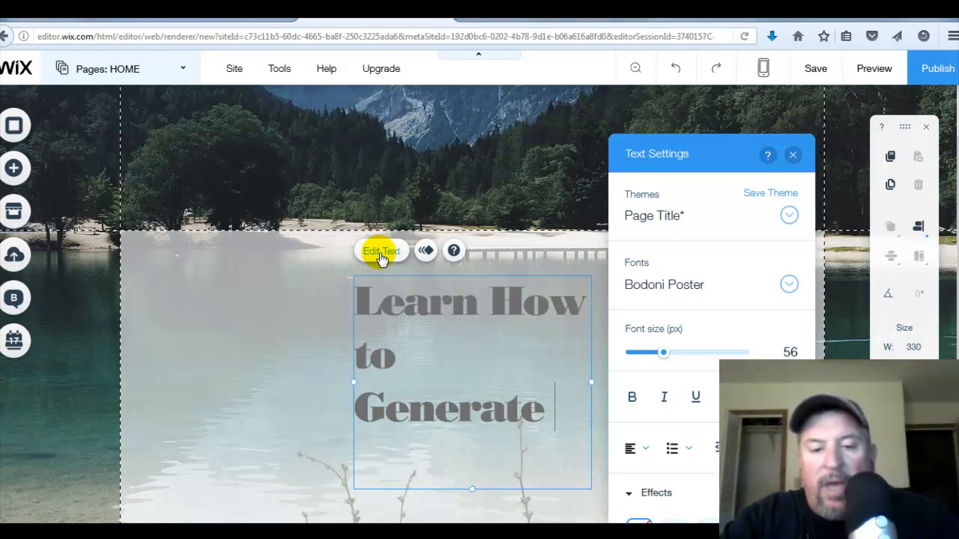
pyautogui.press('BackSpace')
pyautogui.press('BackSpace')
pyautogui.press('BackSpace')
pyautogui.press('BackSpace')
pyautogui.press('BackSpace')
pyautogui.press('BackSpace')
pyautogui.press('BackSpace')
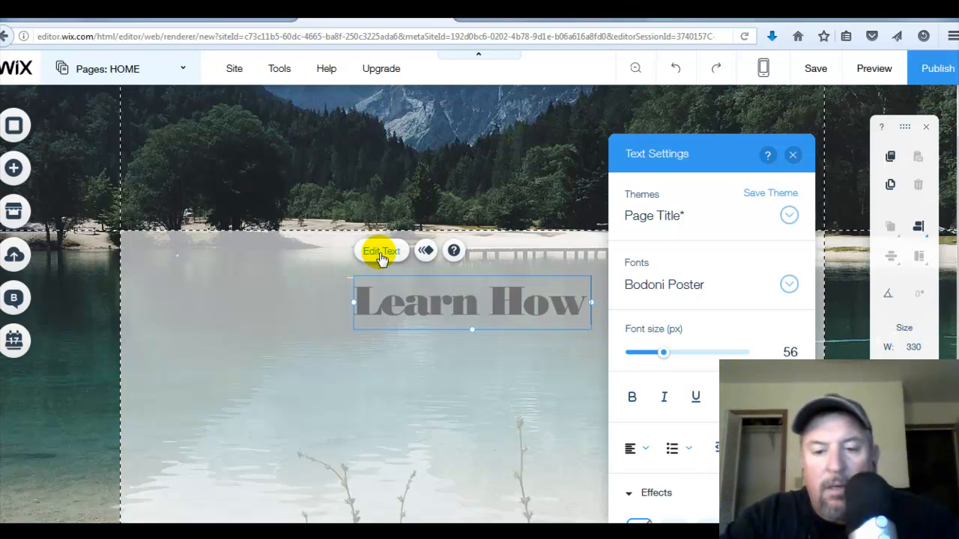
pyautogui.write('You ')
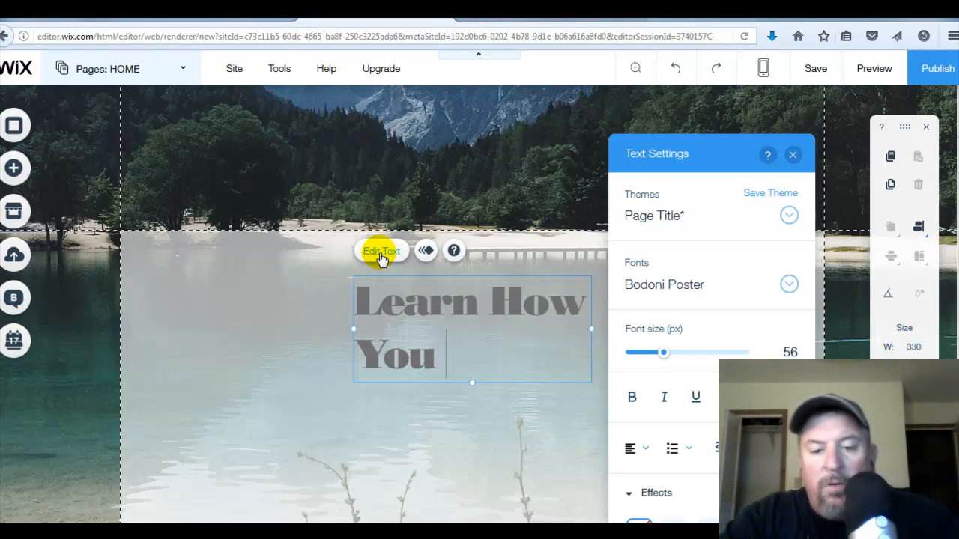
pyautogui.write('can steal ')
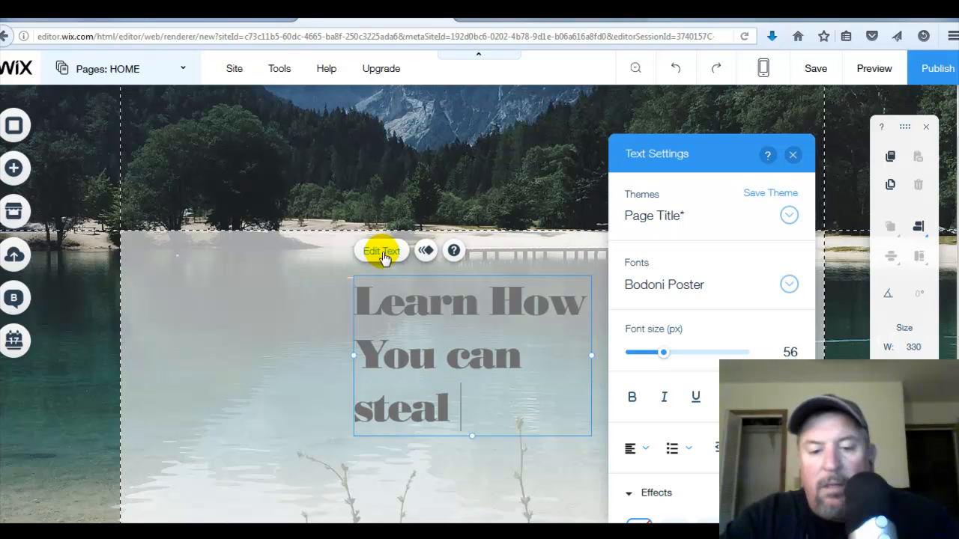
pyautogui.write('my ')
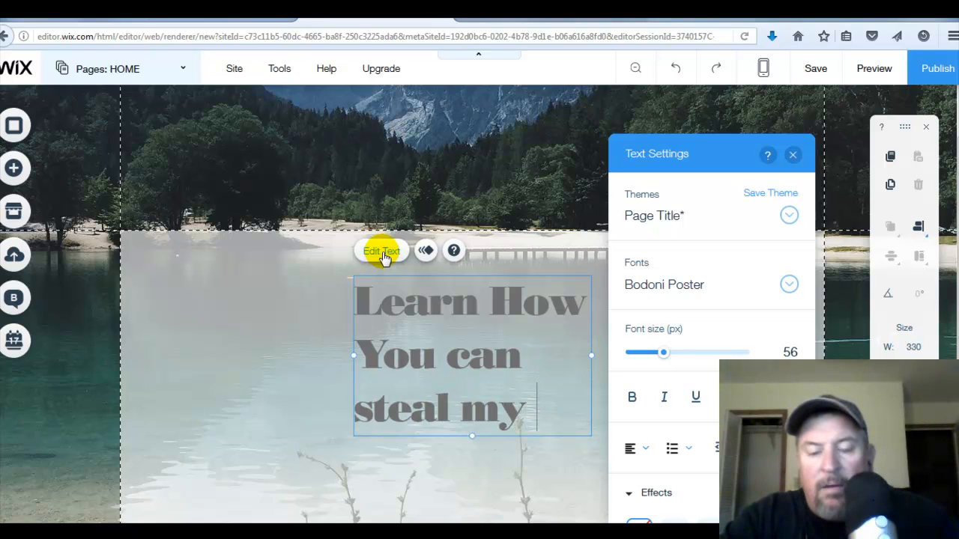
pyautogui.write('sy')
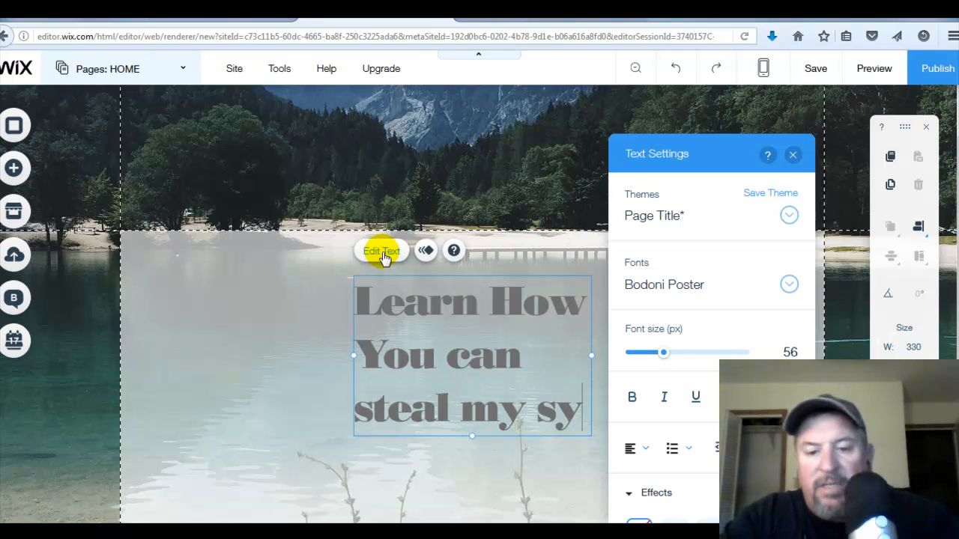
pyautogui.write('stem for success')
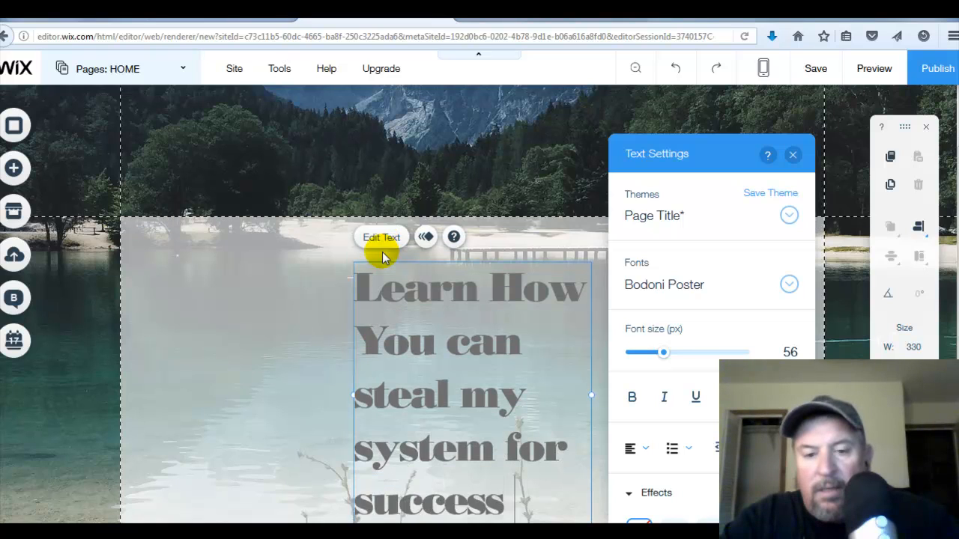
pyautogui.write(' and gene')
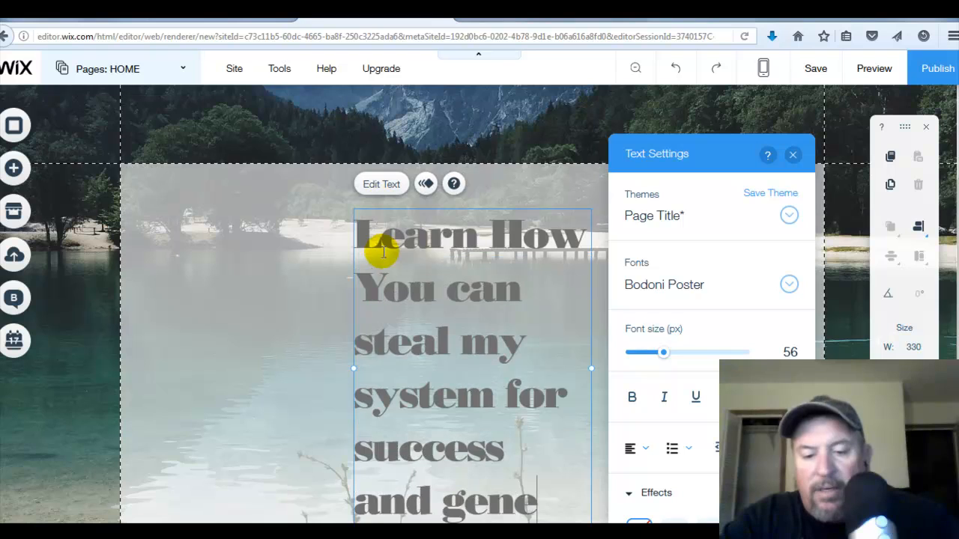
pyautogui.write('rate')
pyautogui.write(' th')
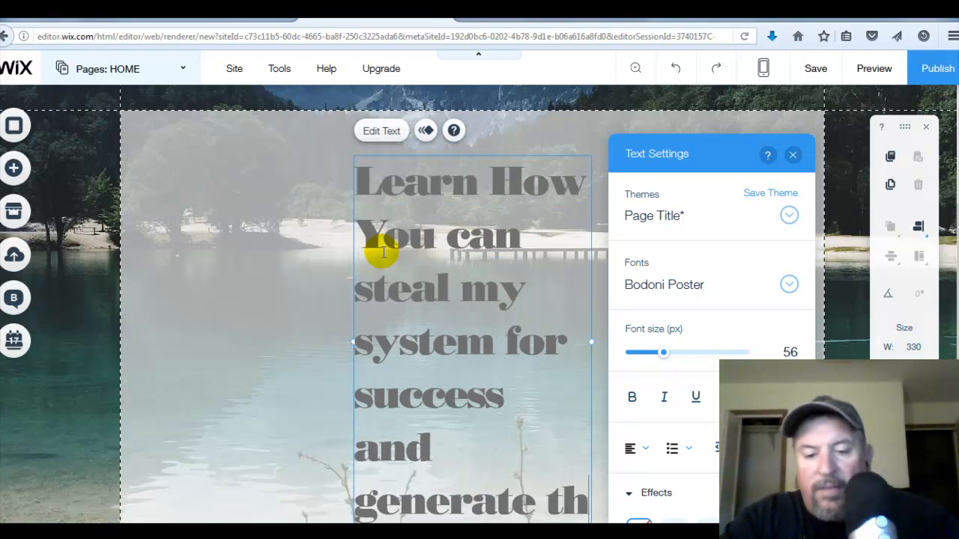
pyautogui.write('ousands of dollars')
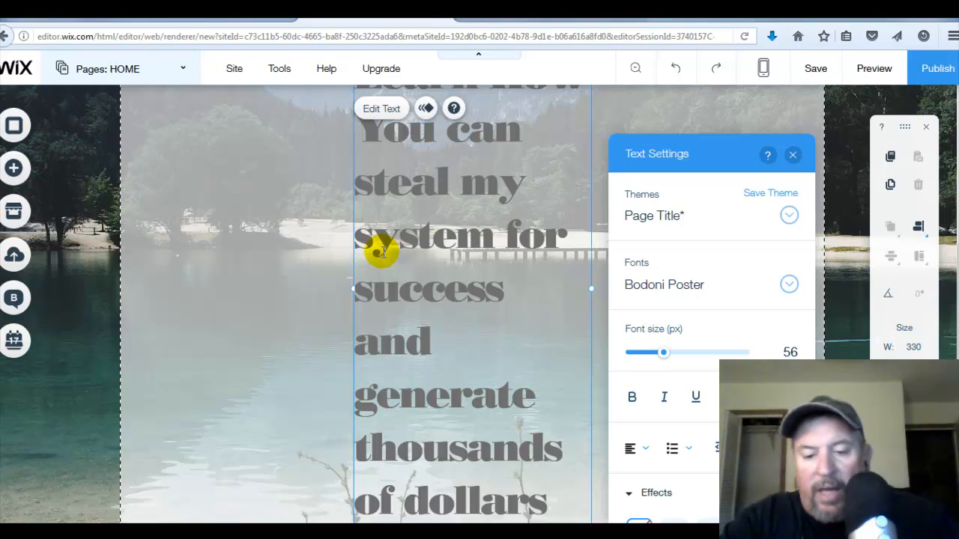
pyautogui.write(' Online')
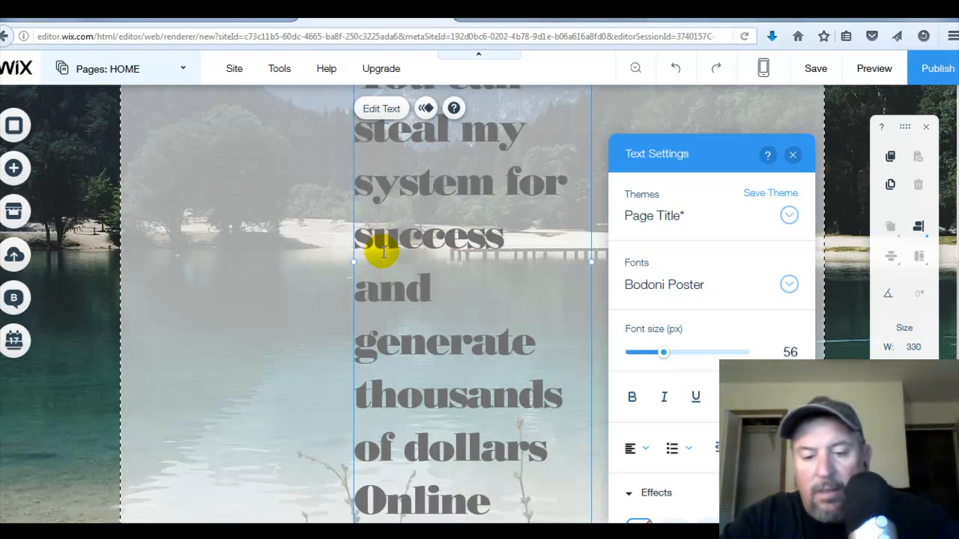
pyautogui.press('BackSpace')
pyautogui.press('BackSpace')
pyautogui.press('BackSpace')
pyautogui.press('BackSpace')
pyautogui.press('BackSpace')
pyautogui.press('BackSpace')
pyautogui.press('BackSpace')
pyautogui.press('BackSpace')
pyautogui.press('BackSpace')
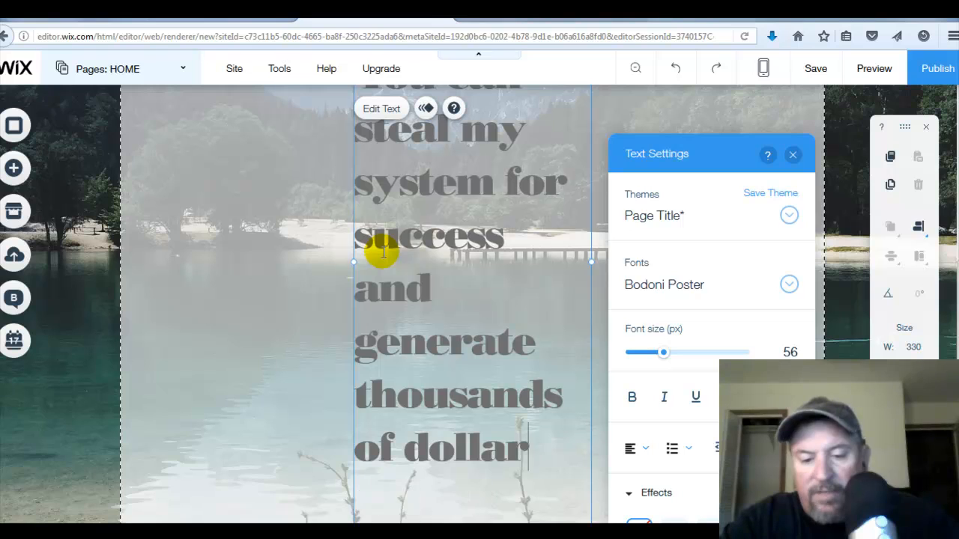
pyautogui.write('rs a')
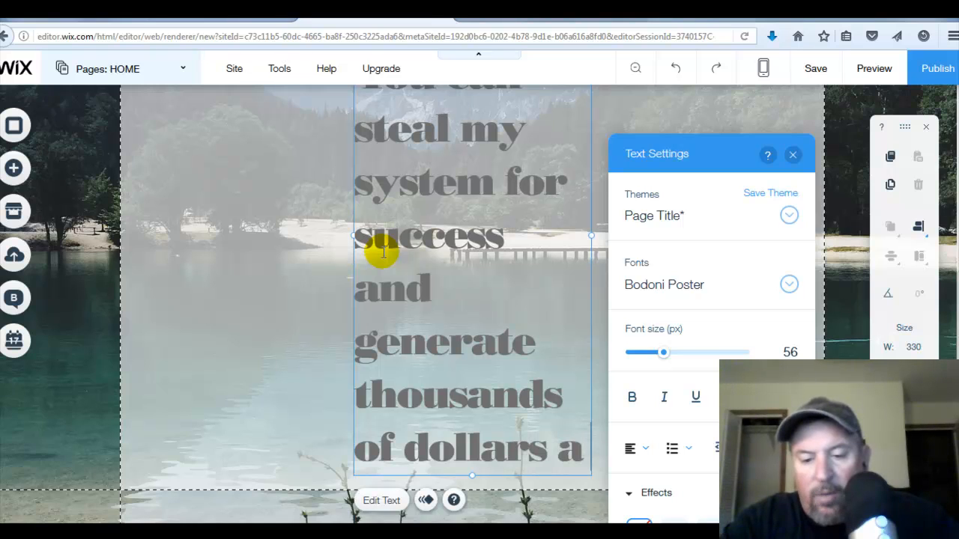
pyautogui.write(' week on ')
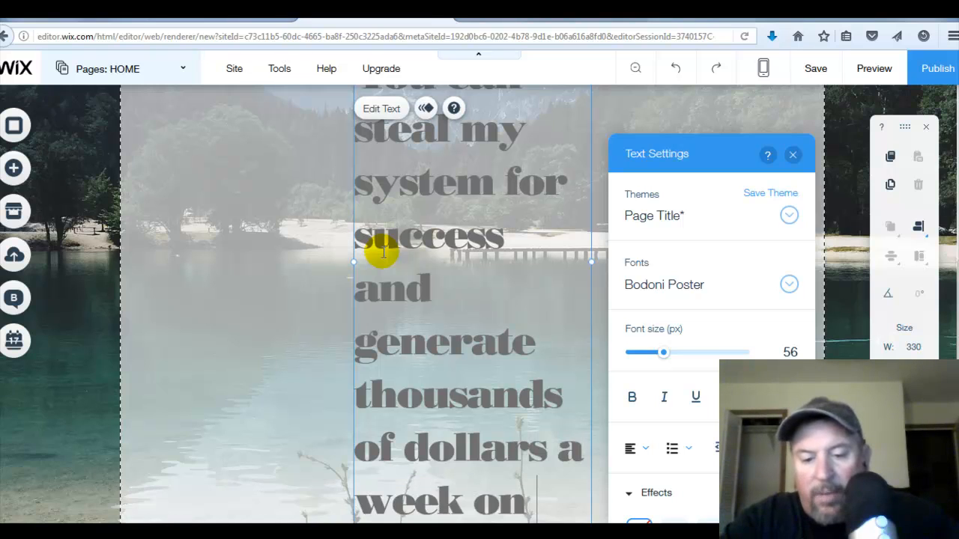
pyautogui.write('Auto-pilot')
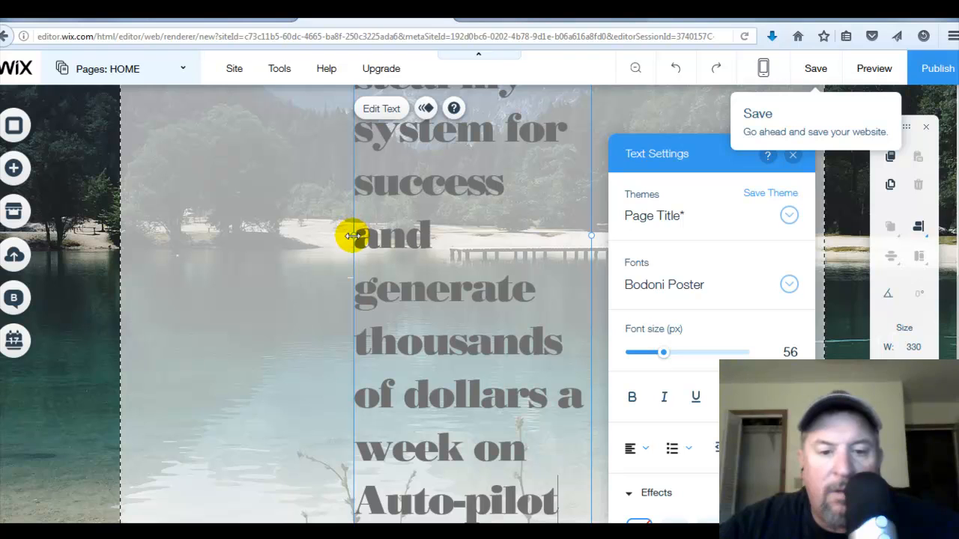
# - Stretch the title box to the full 980-pixel page width and move it lower onto the page design
pyautogui.moveTo(352, 231); pyautogui.dragTo(243, 206)
pyautogui.moveTo(188, 225); pyautogui.dragTo(120, 215)
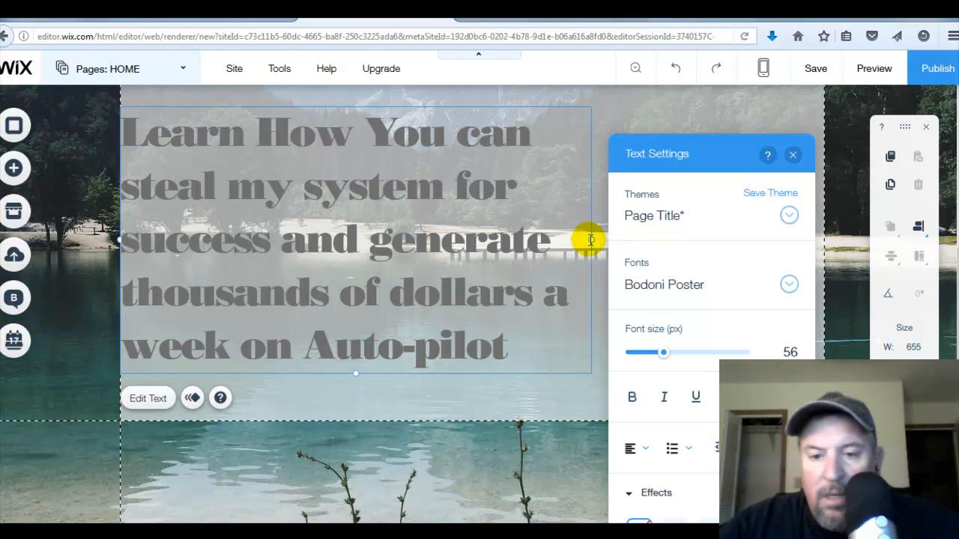
pyautogui.click(589, 240)
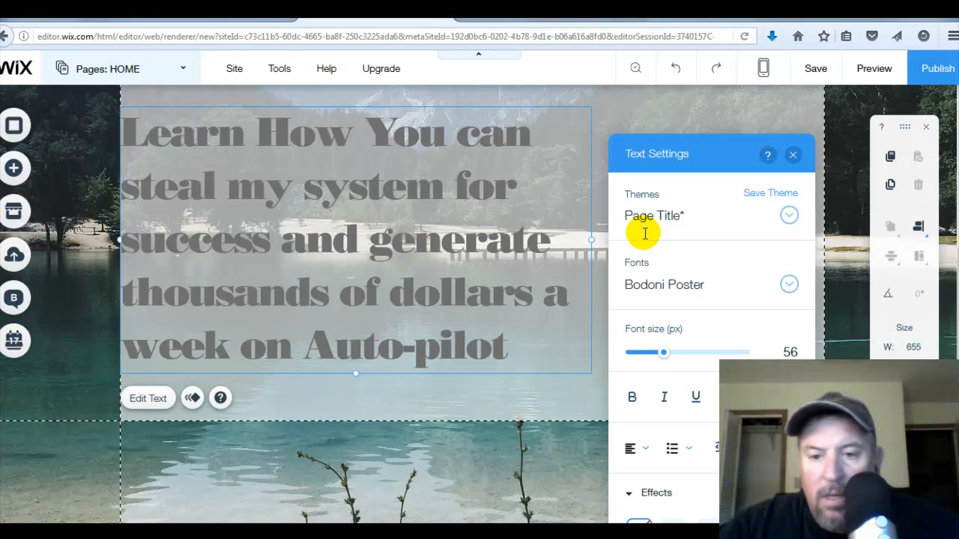
pyautogui.click(601, 241)
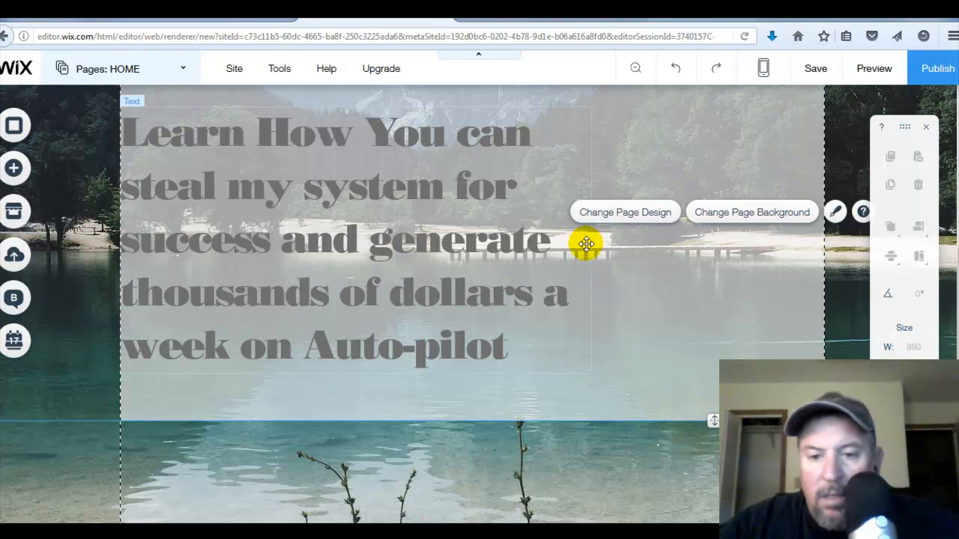
pyautogui.click(544, 250)
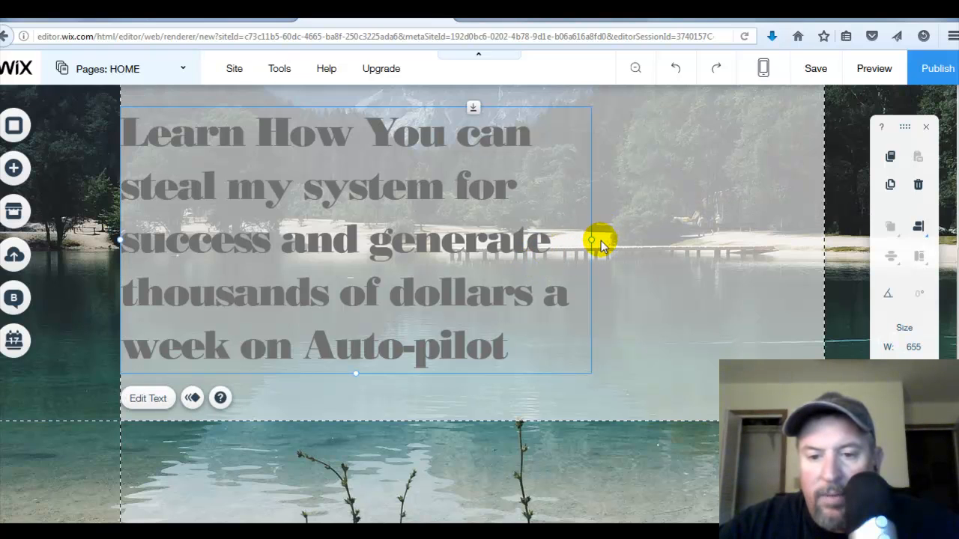
pyautogui.moveTo(592, 240); pyautogui.dragTo(807, 231)
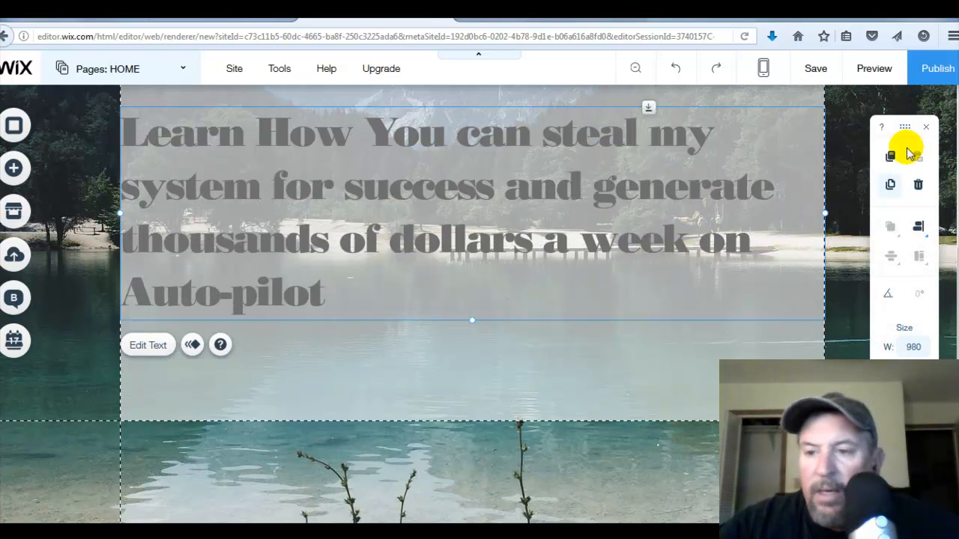
pyautogui.moveTo(500, 126); pyautogui.dragTo(502, 220)
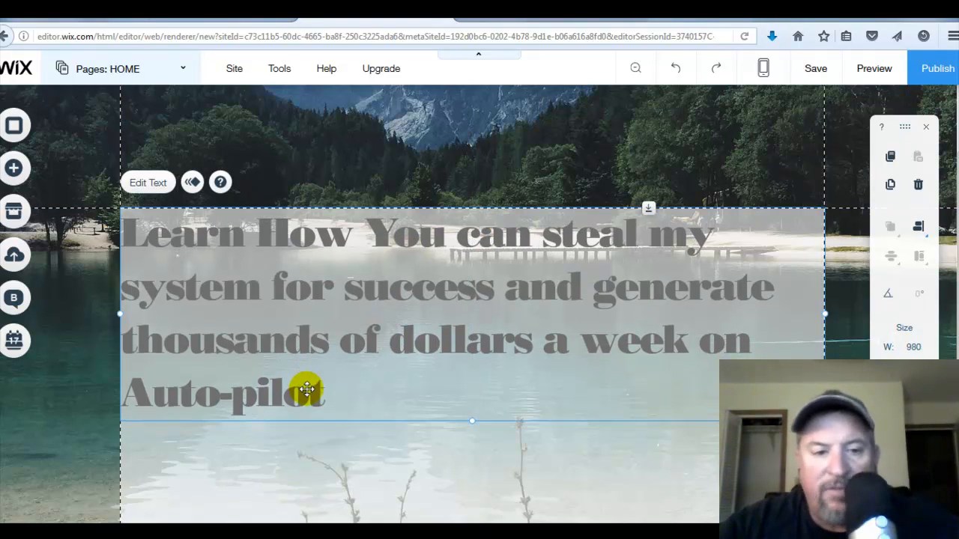
# - Select all the title text and center-align it
pyautogui.click(148, 185)
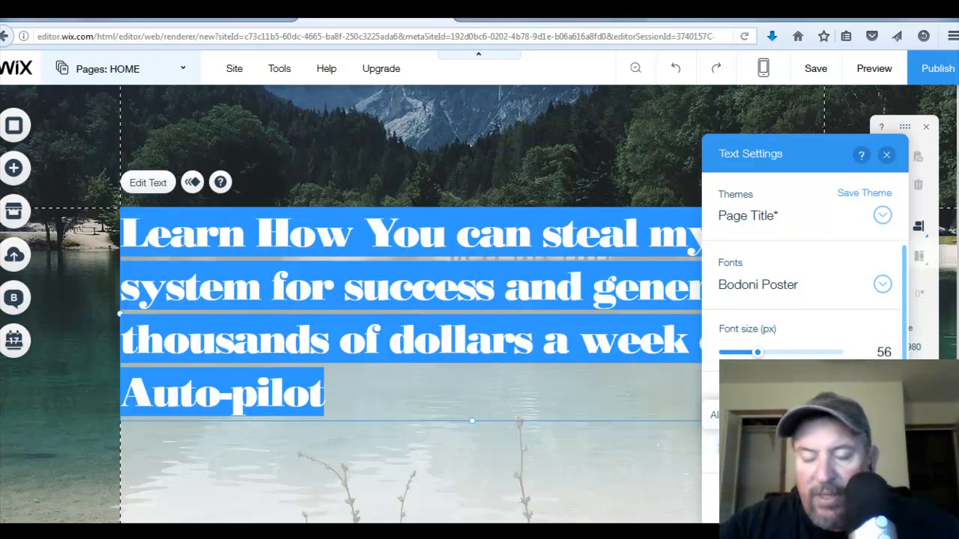
pyautogui.click(733, 447)
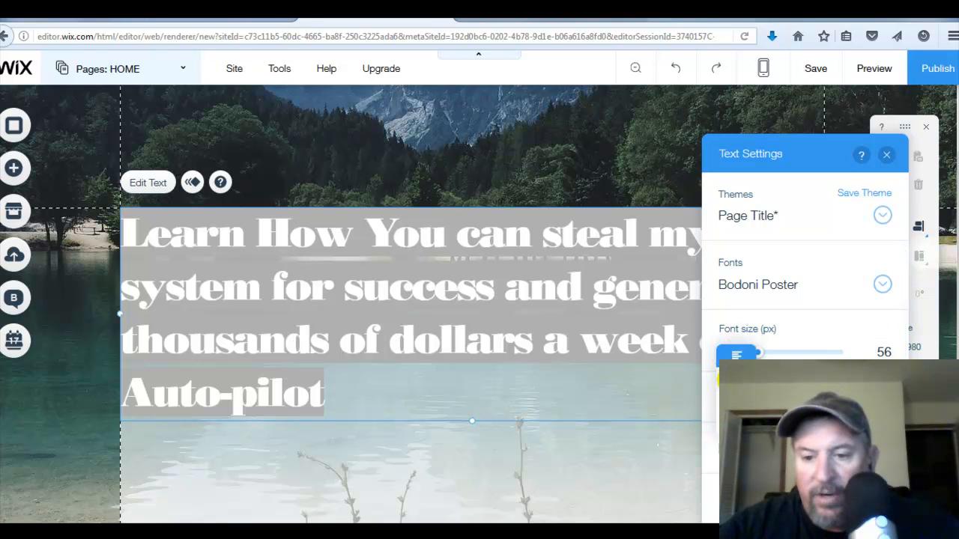
pyautogui.click(731, 380)
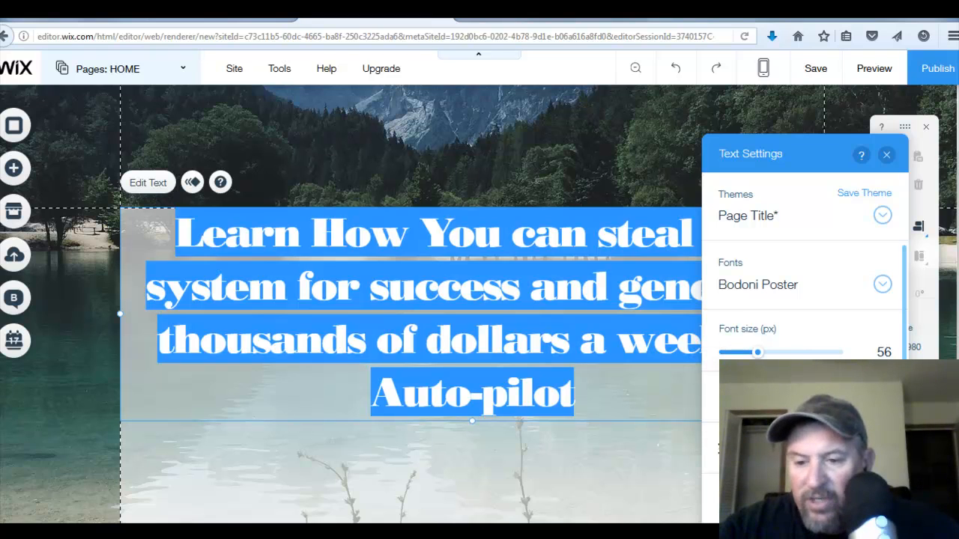
# - Set the title text color to black
pyautogui.click(822, 398)
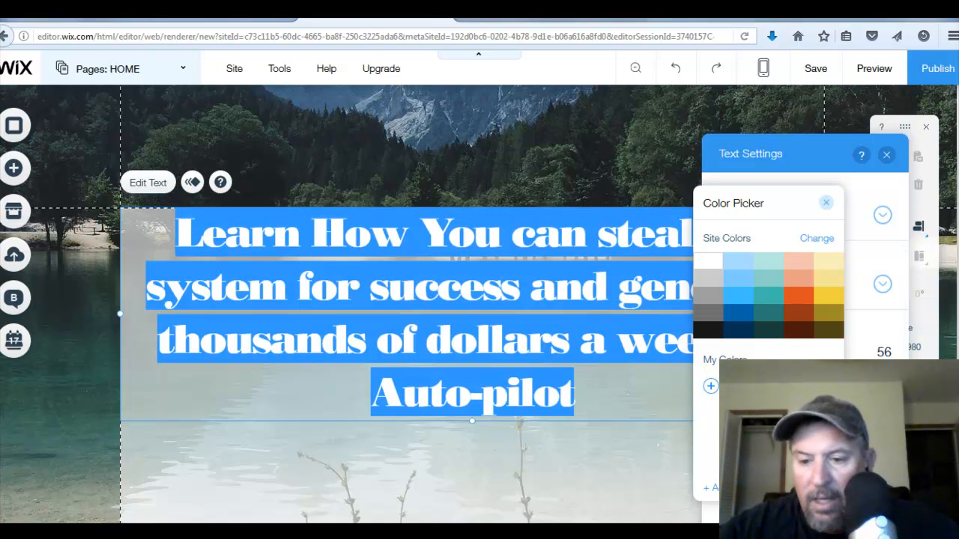
pyautogui.click(663, 427)
pyautogui.click(636, 375)
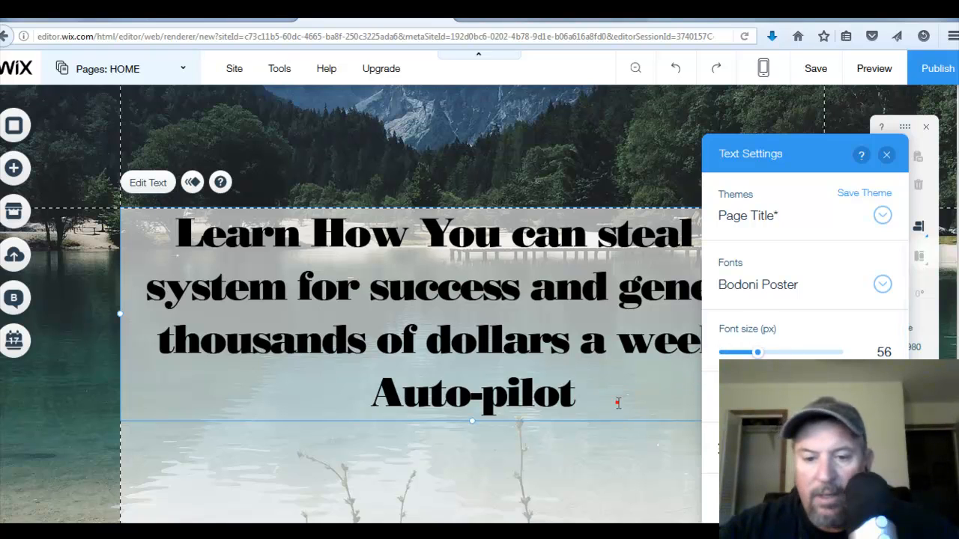
# - Select the words "Auto-pilot" in the title and set their text color to red
pyautogui.moveTo(617, 403); pyautogui.dragTo(481, 378)
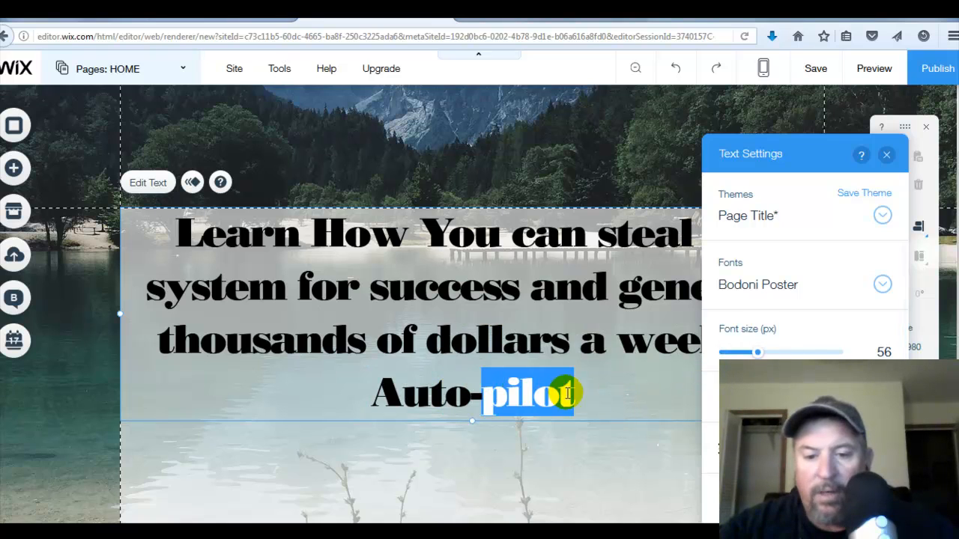
pyautogui.click(583, 395)
pyautogui.moveTo(582, 396); pyautogui.dragTo(380, 387)
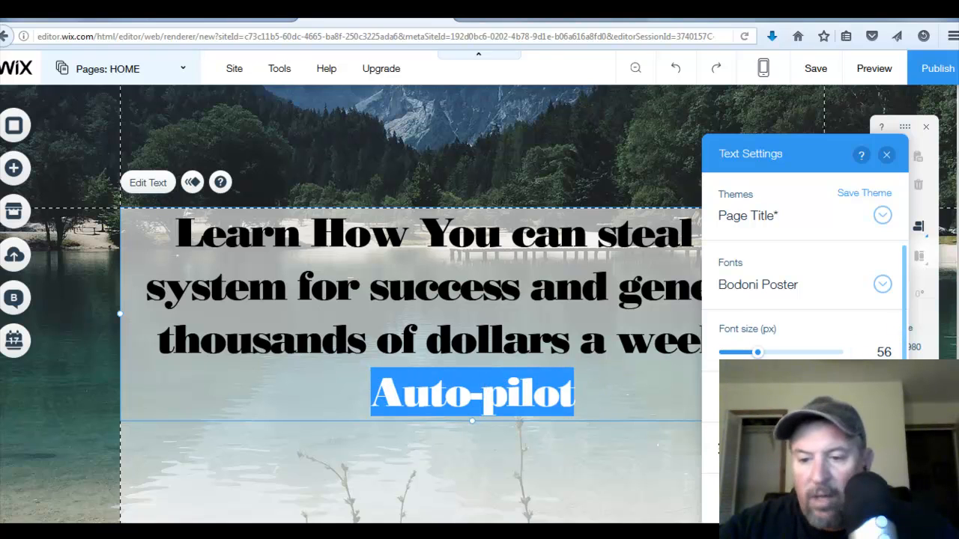
pyautogui.click(821, 391)
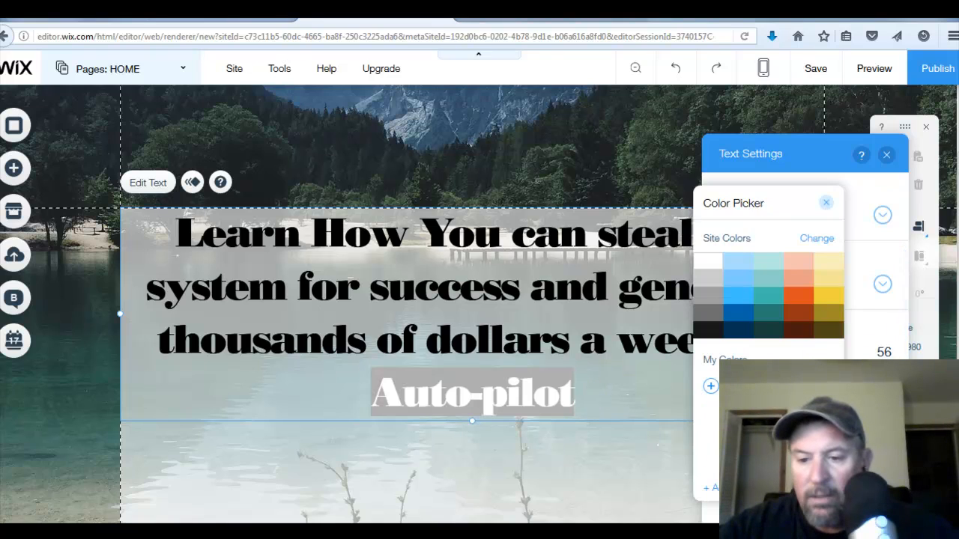
pyautogui.click(657, 395)
pyautogui.click(611, 384)
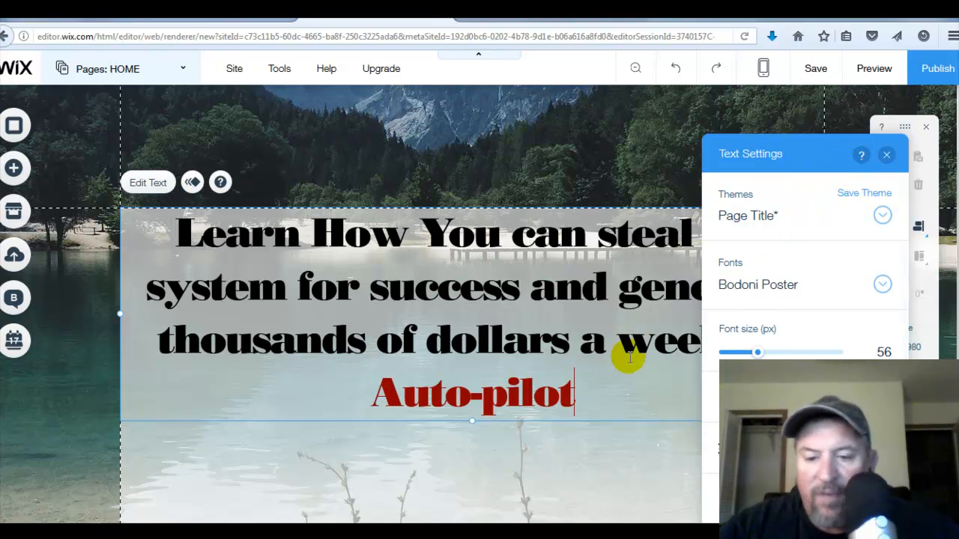
# - Change the font of the whole title text to Georgia
pyautogui.moveTo(588, 397); pyautogui.dragTo(128, 250)
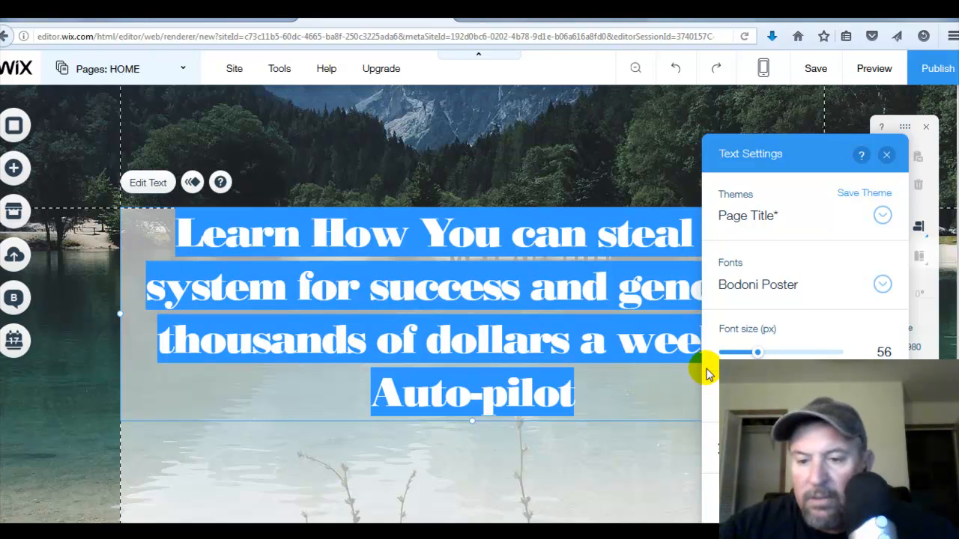
pyautogui.click(883, 286)
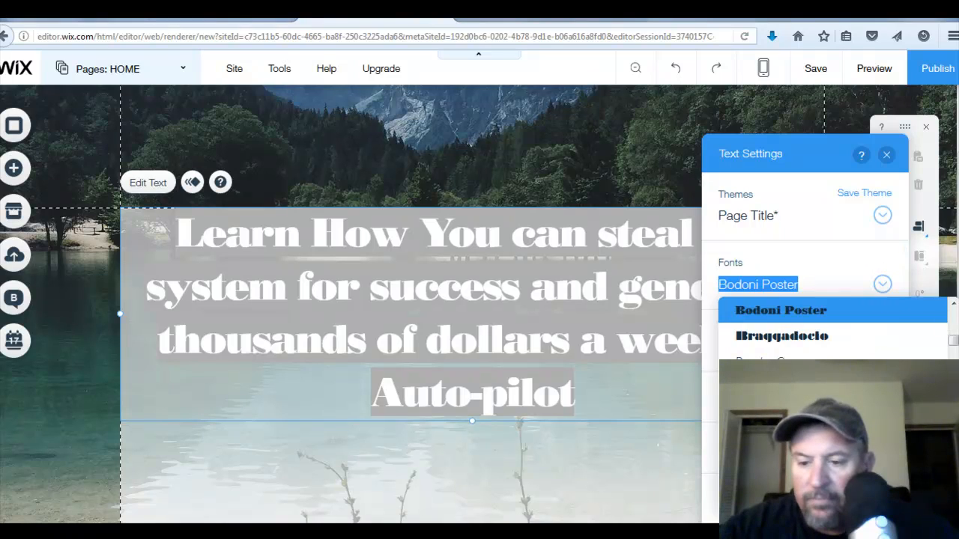
pyautogui.scroll(-5, 831, 329)
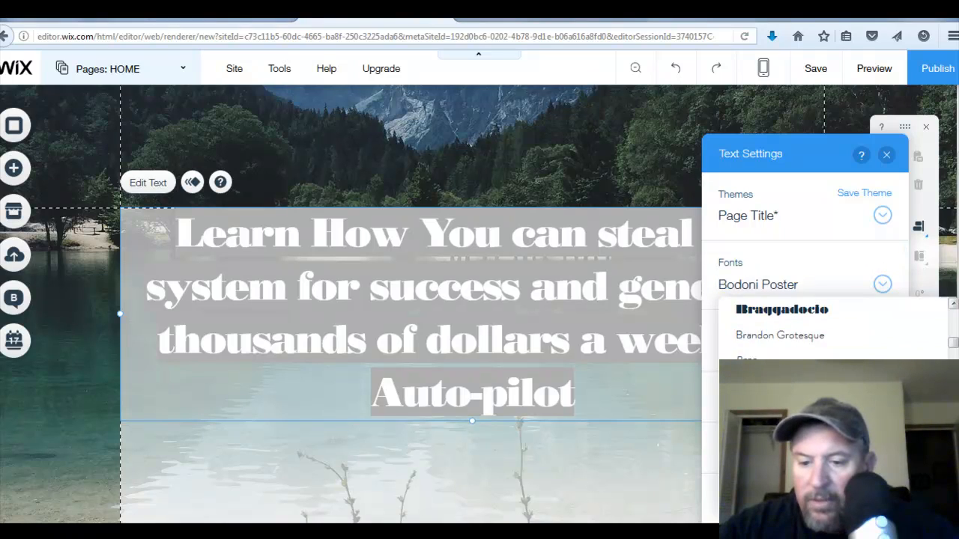
pyautogui.scroll(-6, 831, 330)
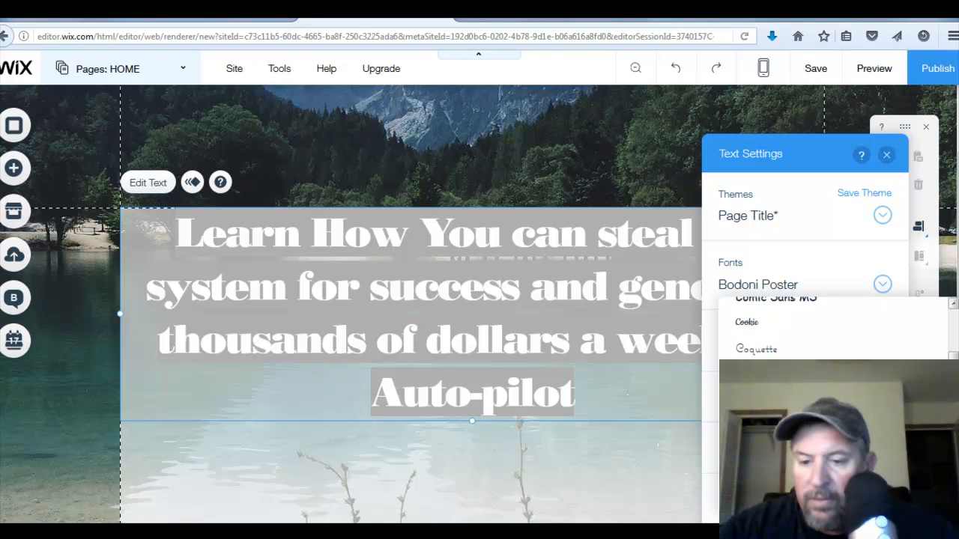
pyautogui.scroll(-1, 831, 329)
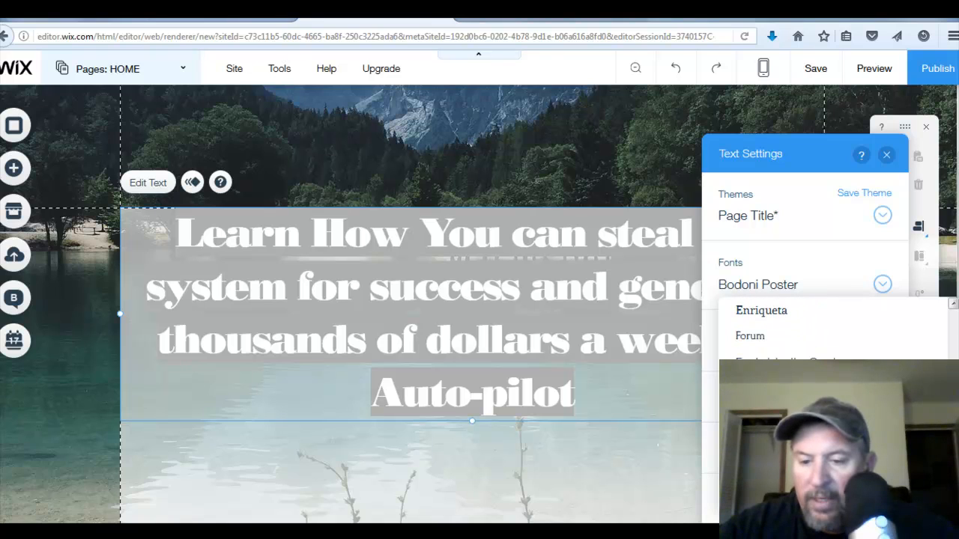
pyautogui.scroll(-1, 831, 329)
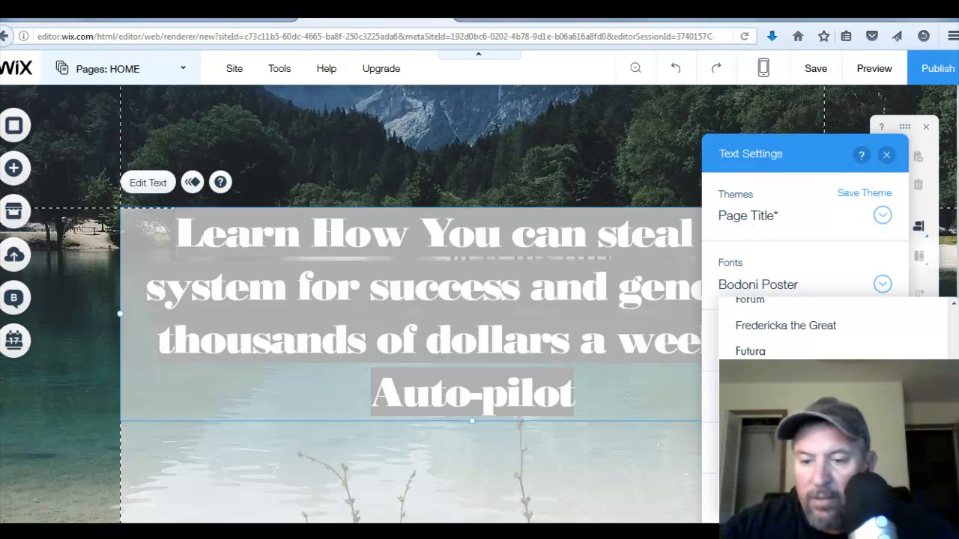
pyautogui.click(771, 378)
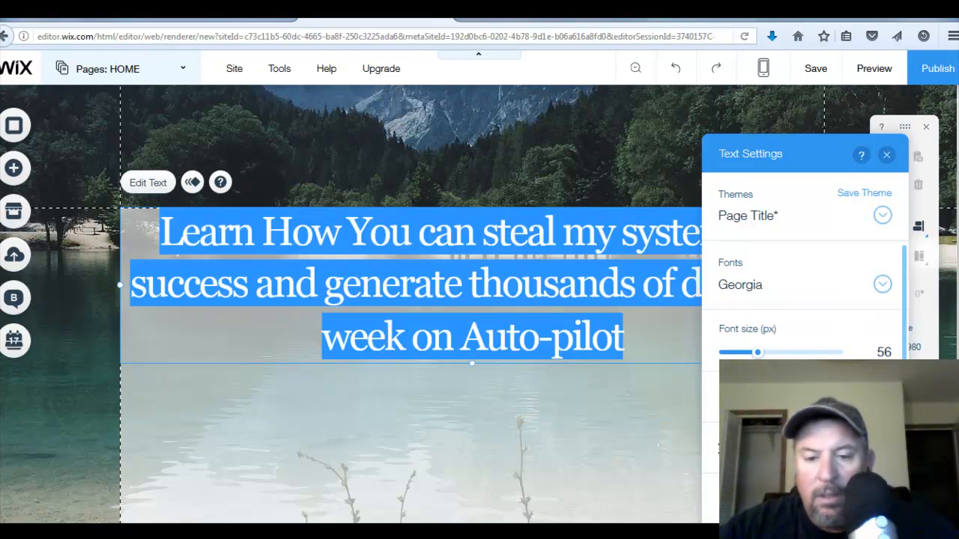
pyautogui.click(519, 383)
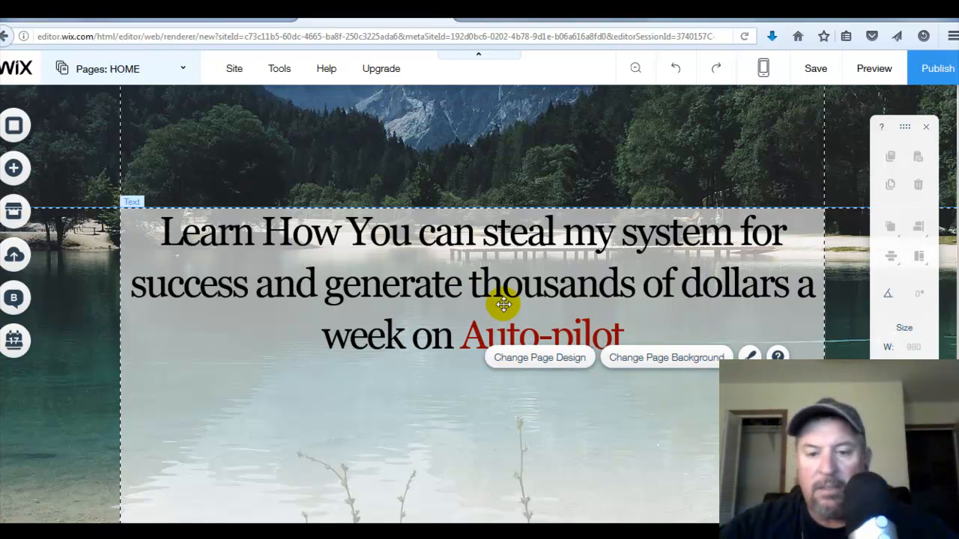
# - Make the entire title text bold
pyautogui.click(654, 334)
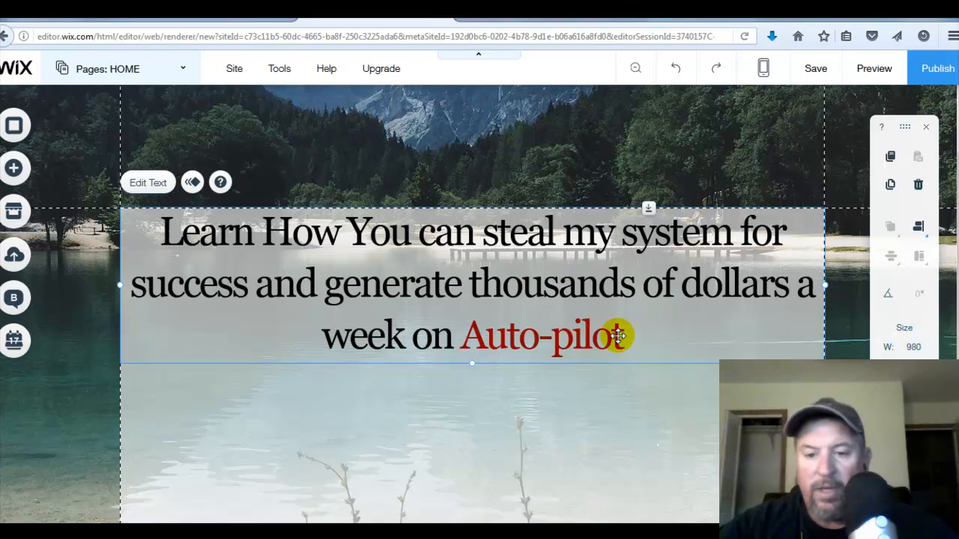
pyautogui.click(143, 184)
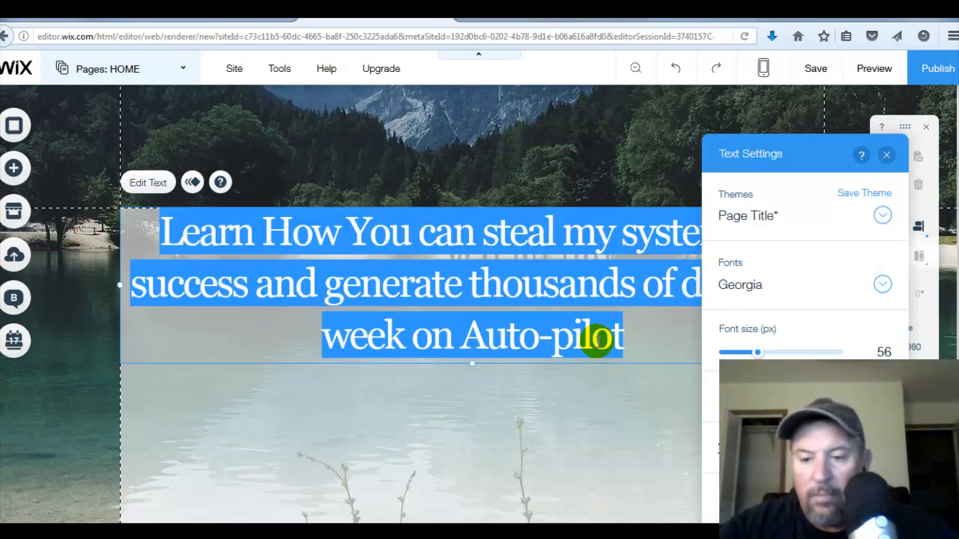
pyautogui.click(724, 396)
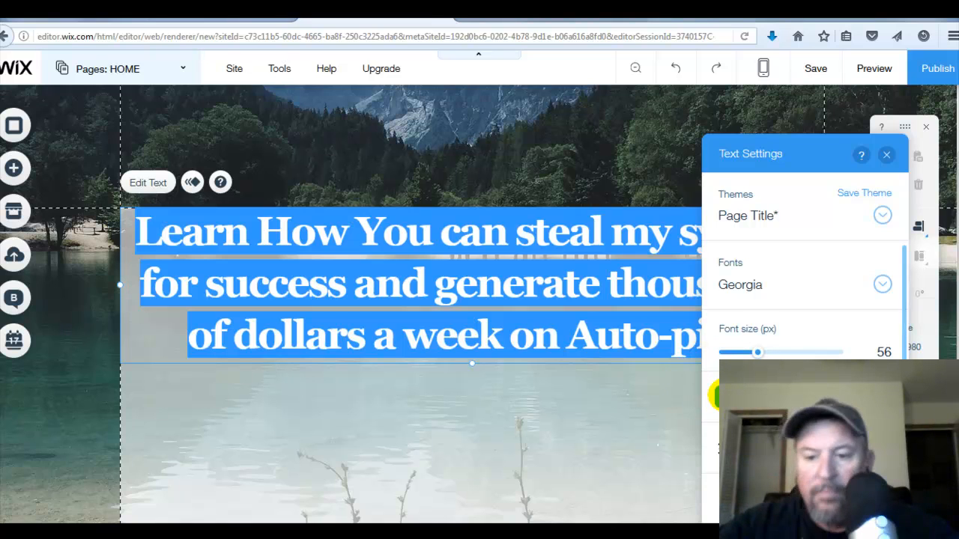
pyautogui.click(757, 396)
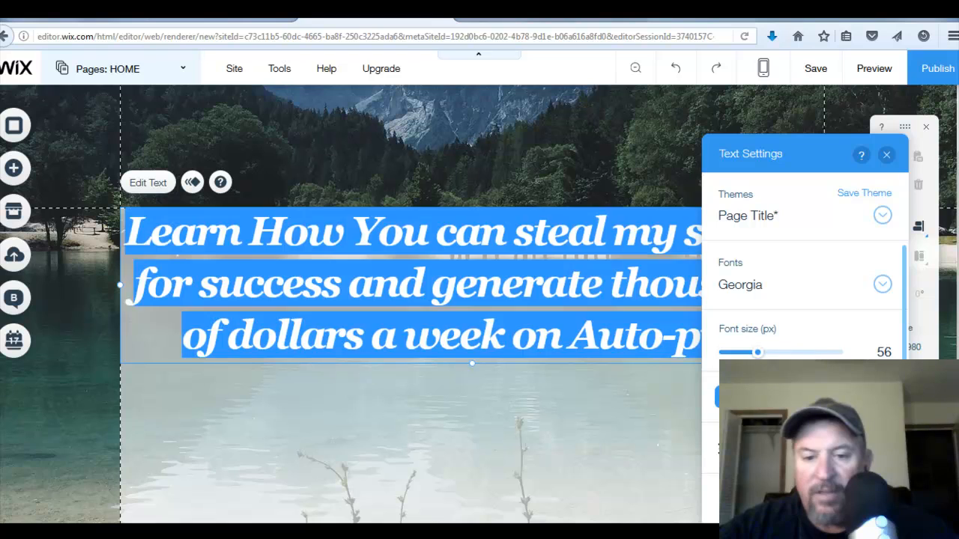
pyautogui.click(757, 396)
pyautogui.scroll(-2, 802, 314)
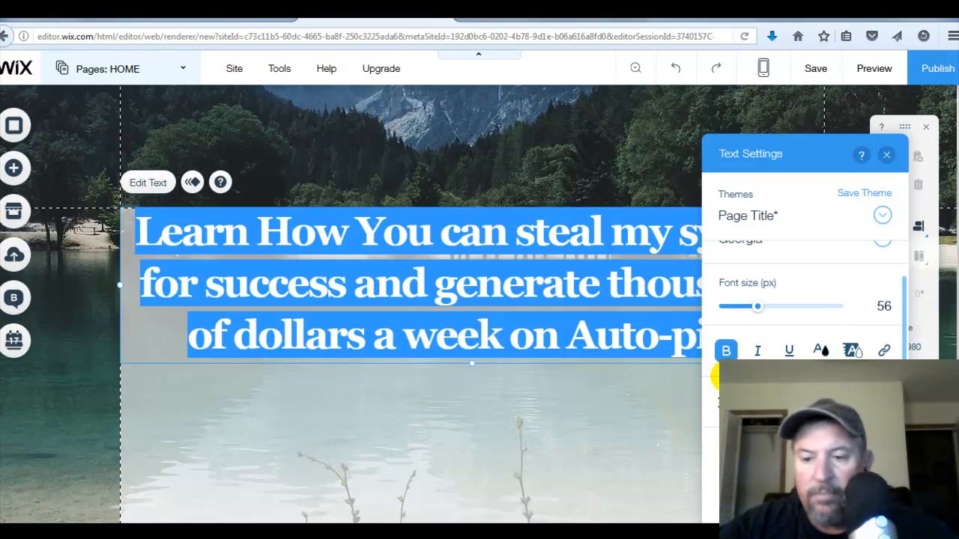
pyautogui.click(662, 386)
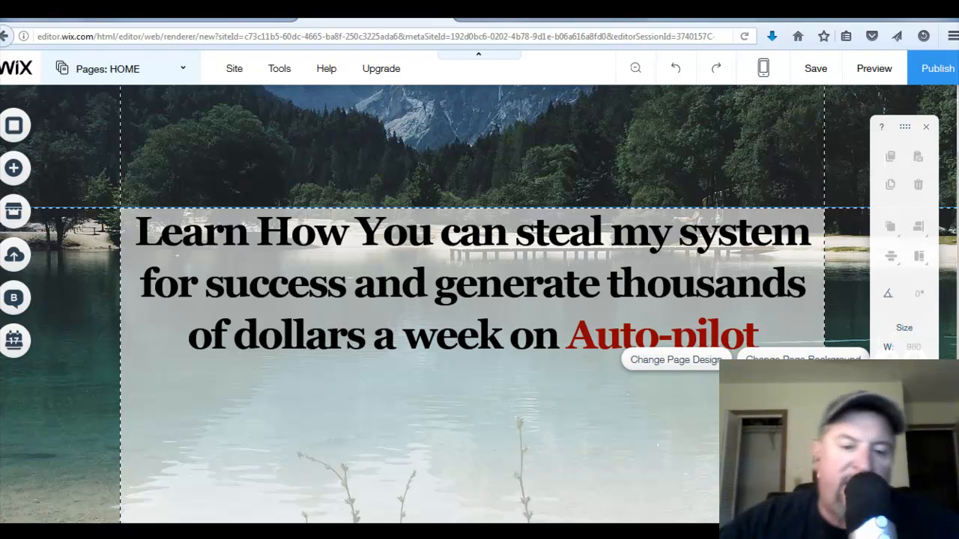
# - Add a new Page Title text element below the headline
pyautogui.scroll(1, 479, 337)
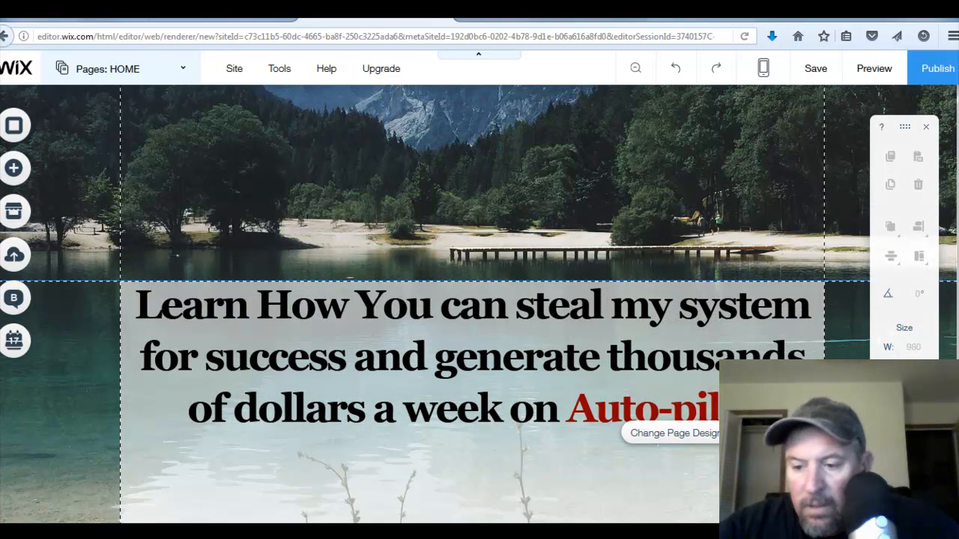
pyautogui.scroll(-3, 419, 300)
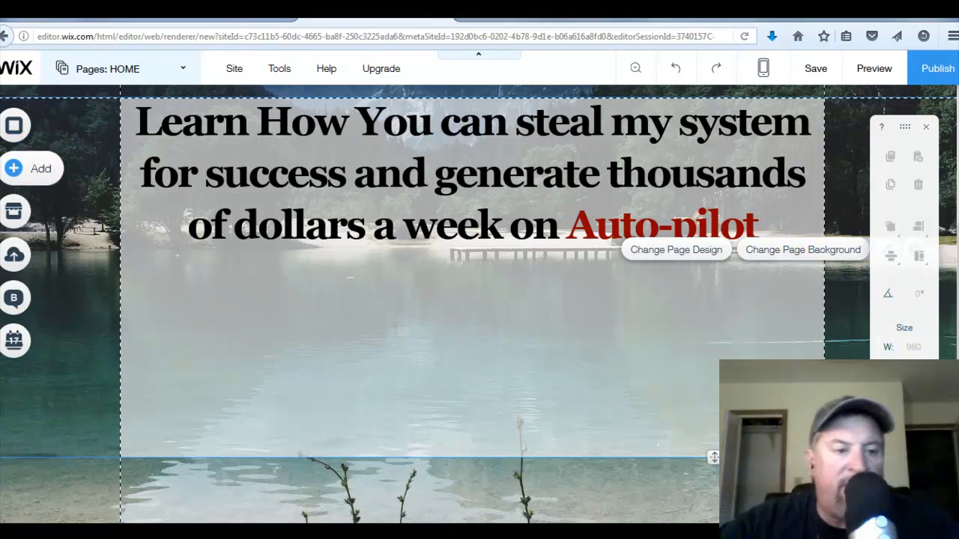
pyautogui.click(28, 172)
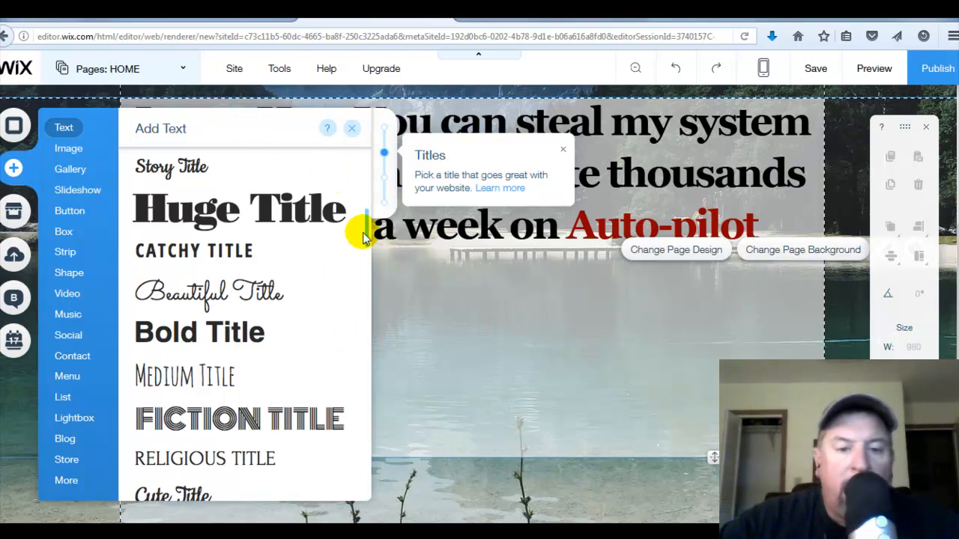
pyautogui.moveTo(361, 229); pyautogui.dragTo(367, 170)
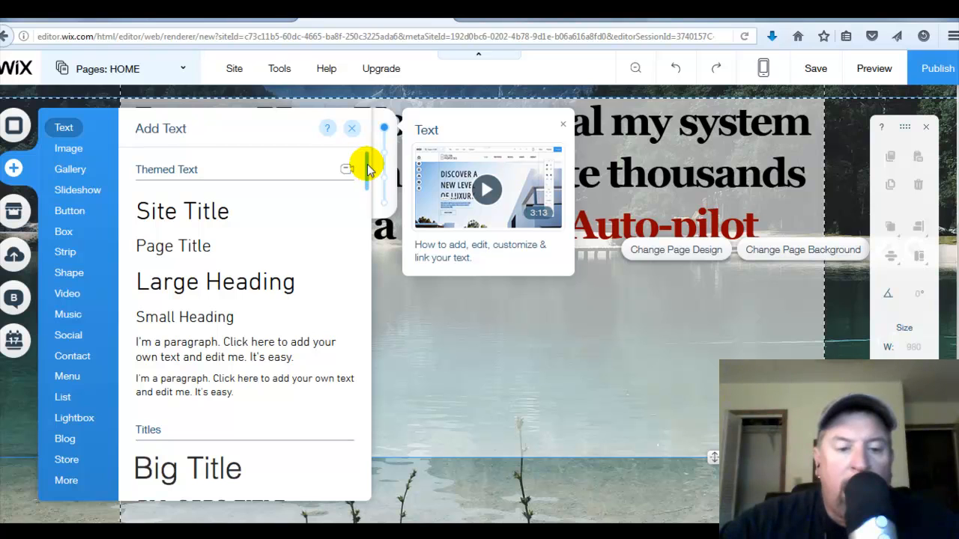
pyautogui.click(178, 248)
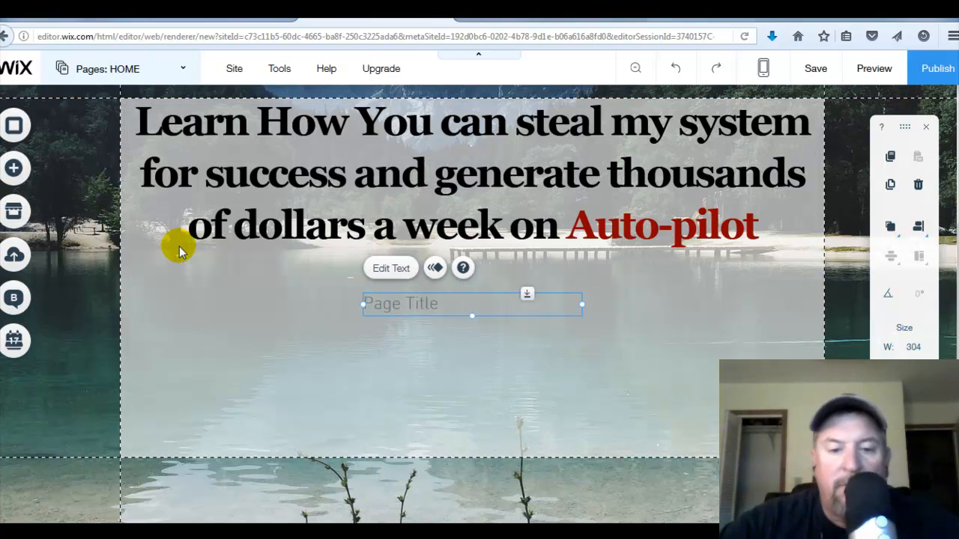
# - Replace the placeholder text of the new element with "I'm exposing my secret formula that helps me earn six-figures a year from the comfort of my home! No"
pyautogui.click(435, 307)
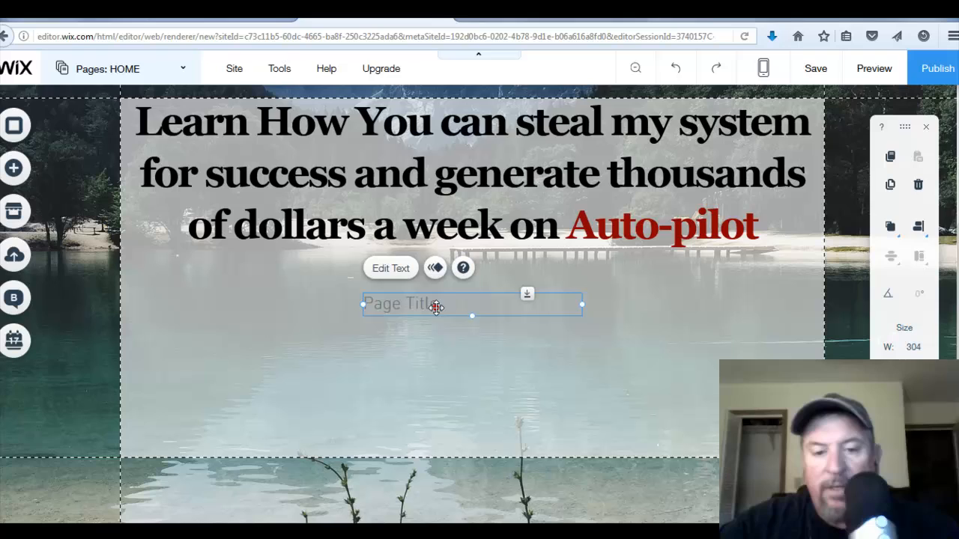
pyautogui.click(399, 268)
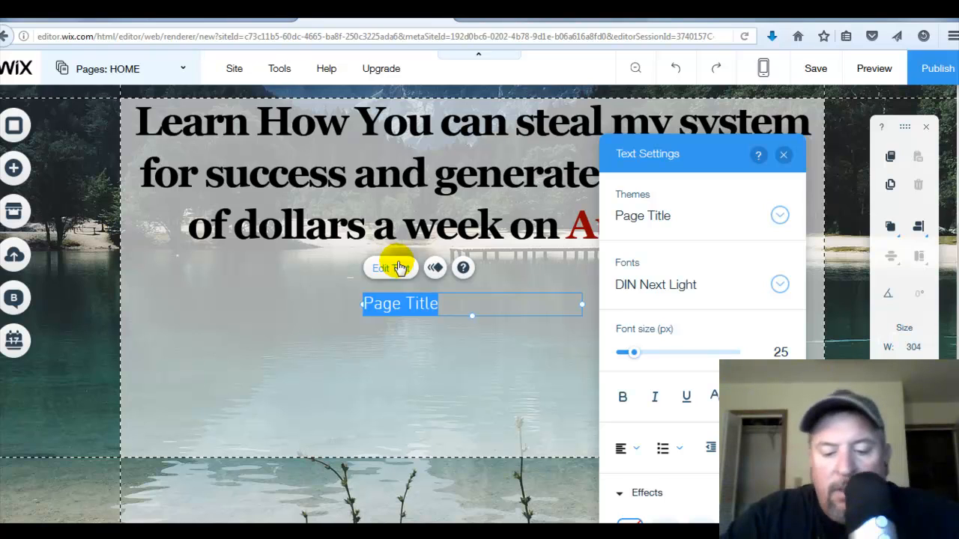
pyautogui.press('BackSpace')
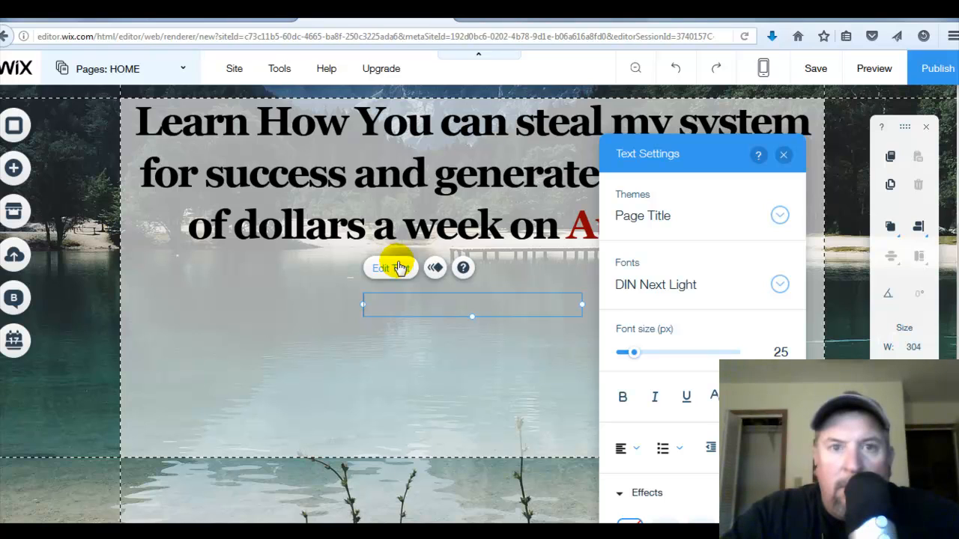
pyautogui.write("I'm e")
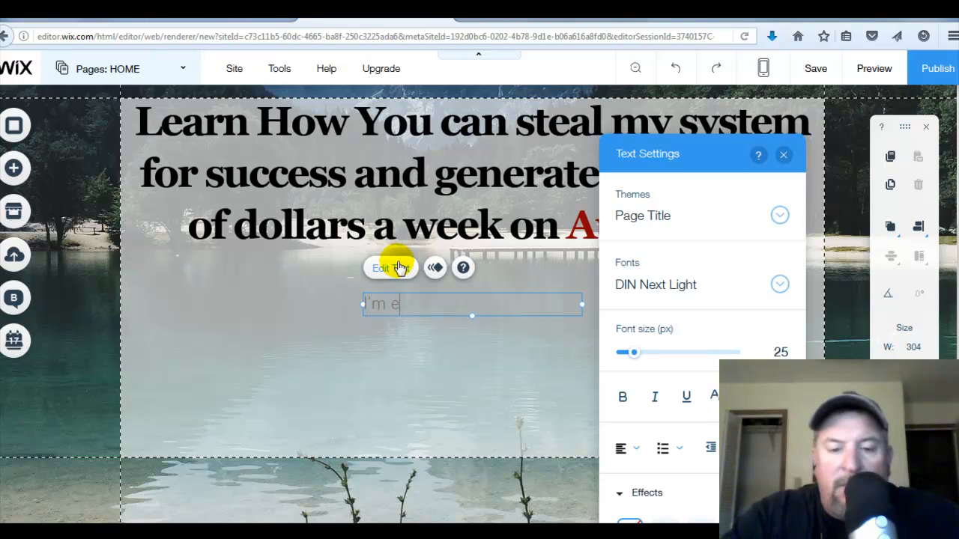
pyautogui.write('xposing m')
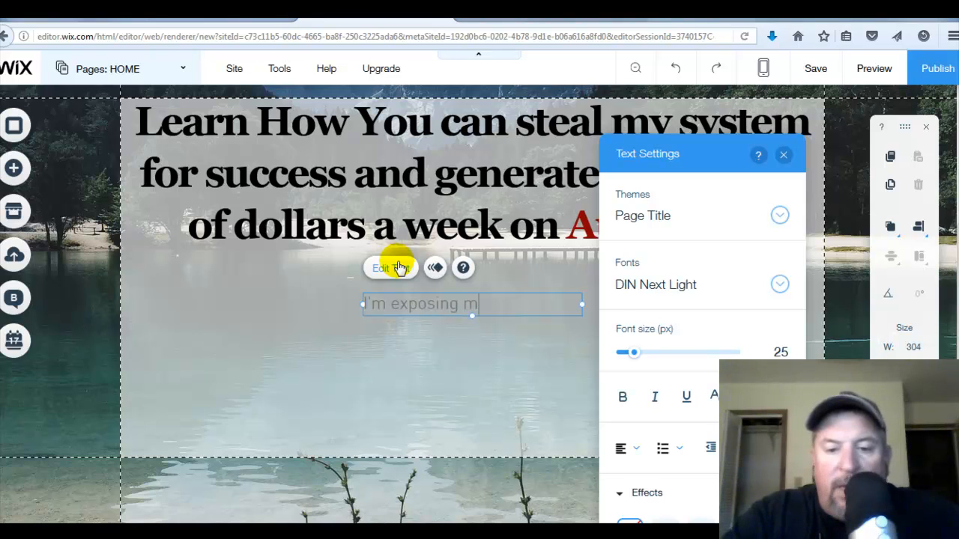
pyautogui.write('y secret')
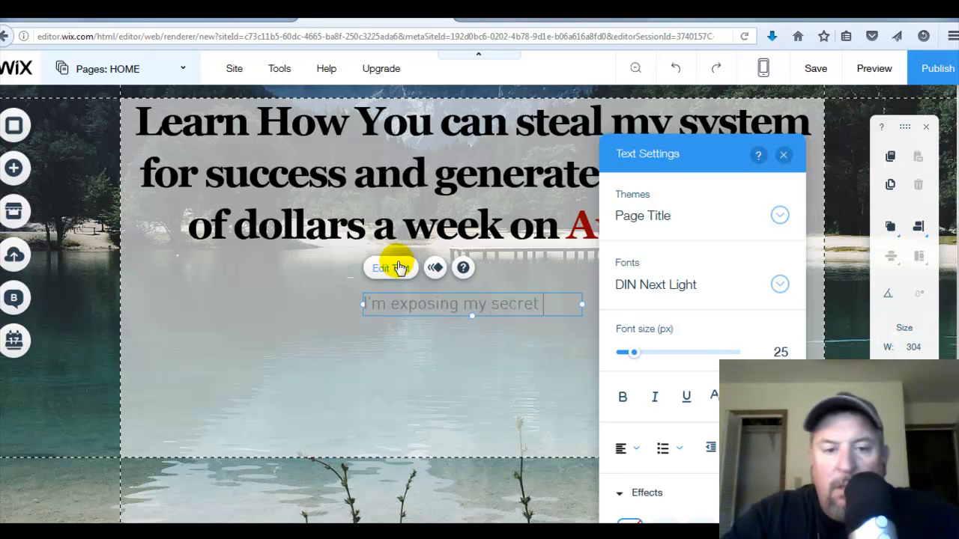
pyautogui.write(' formula ')
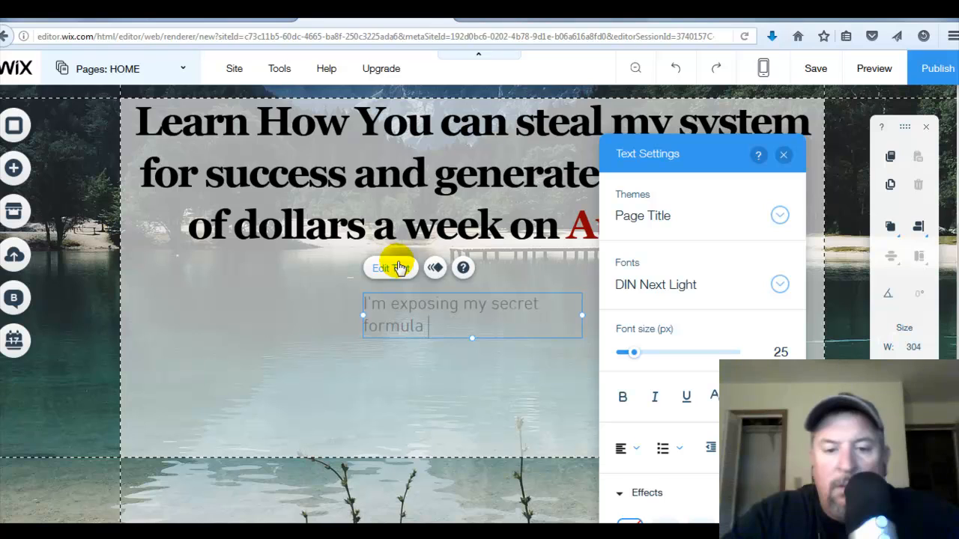
pyautogui.write('for')
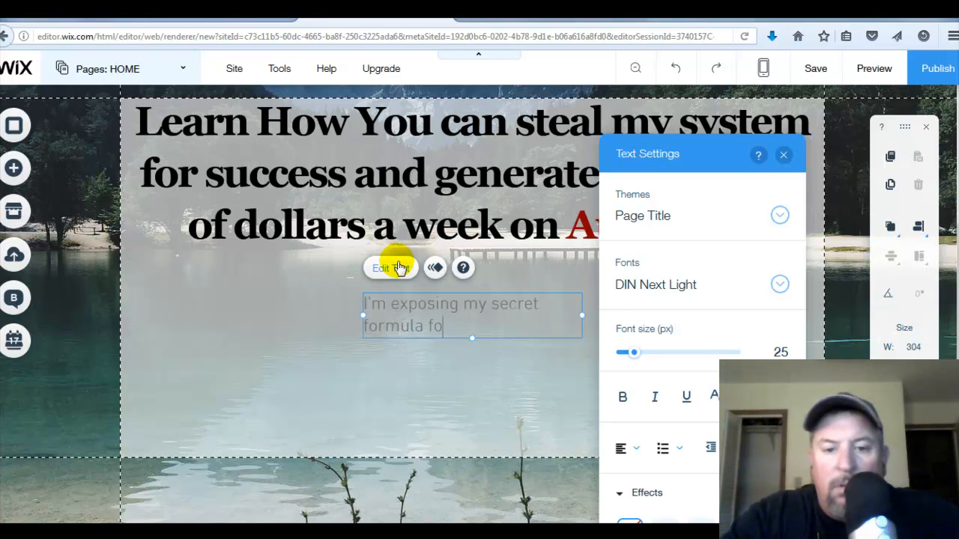
pyautogui.write('that helps me gener')
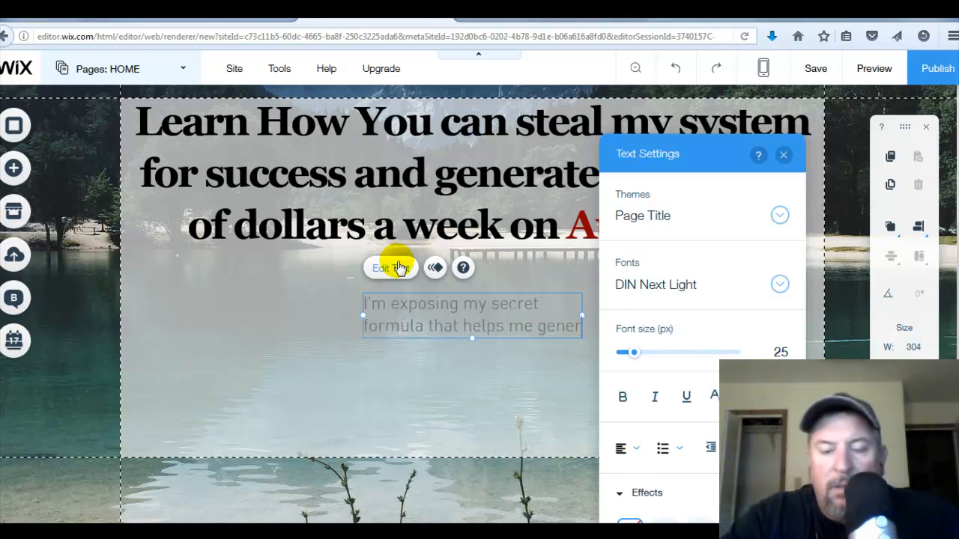
pyautogui.press('BackSpace')
pyautogui.press('BackSpace')
pyautogui.press('BackSpace')
pyautogui.press('BackSpace')
pyautogui.press('BackSpace')
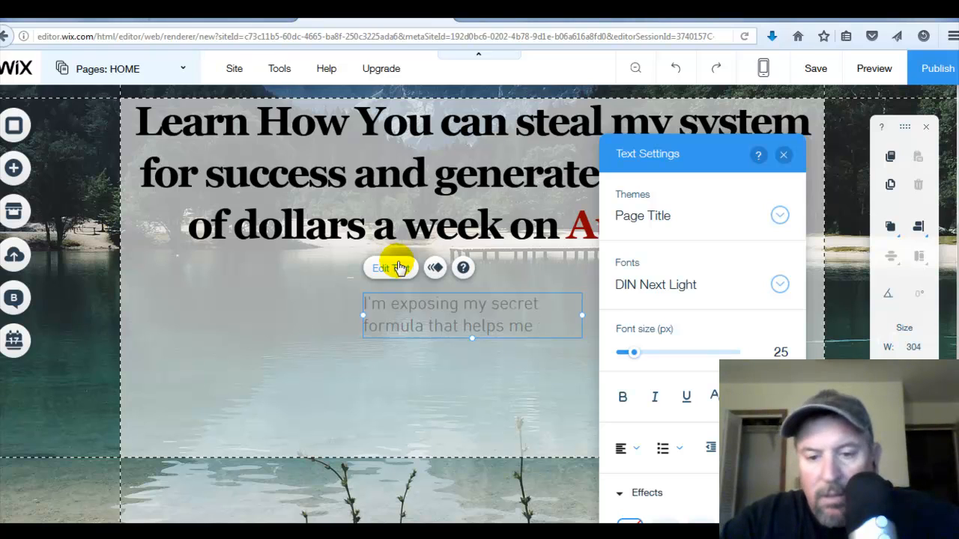
pyautogui.write('earn')
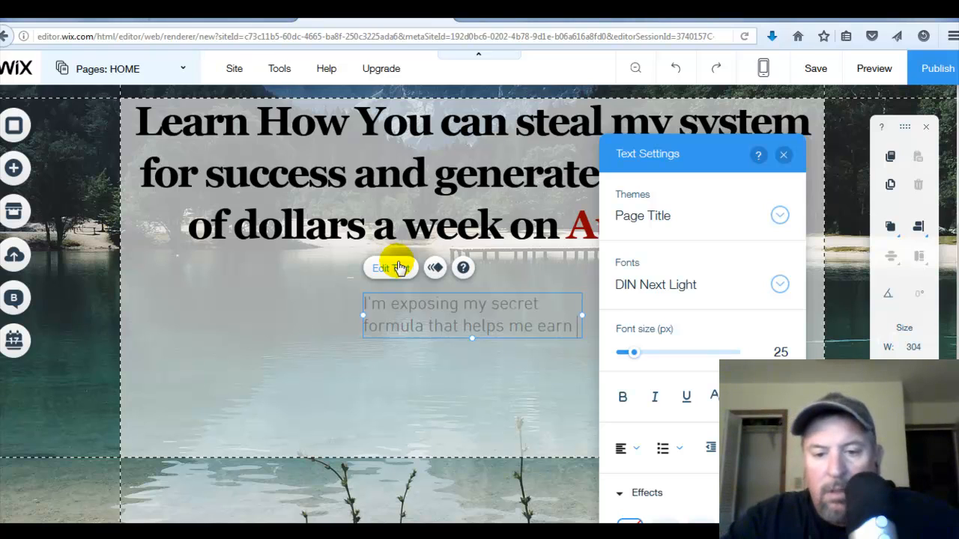
pyautogui.write(' six-fi')
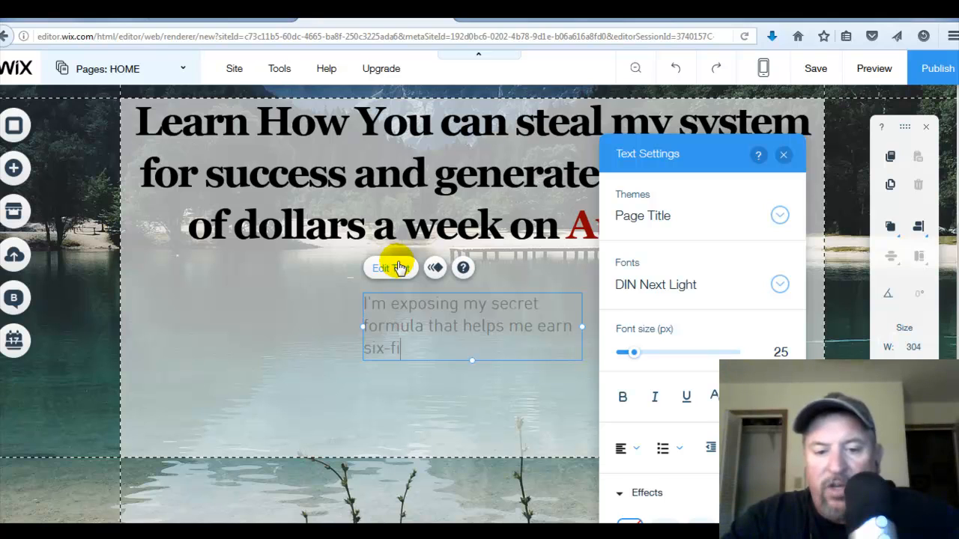
pyautogui.write('gures a year')
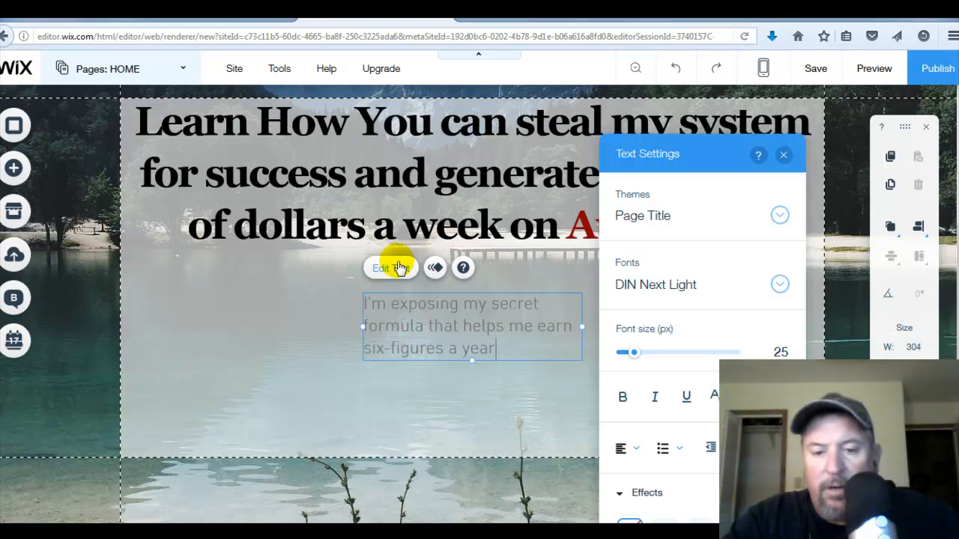
pyautogui.write(' from the comform')
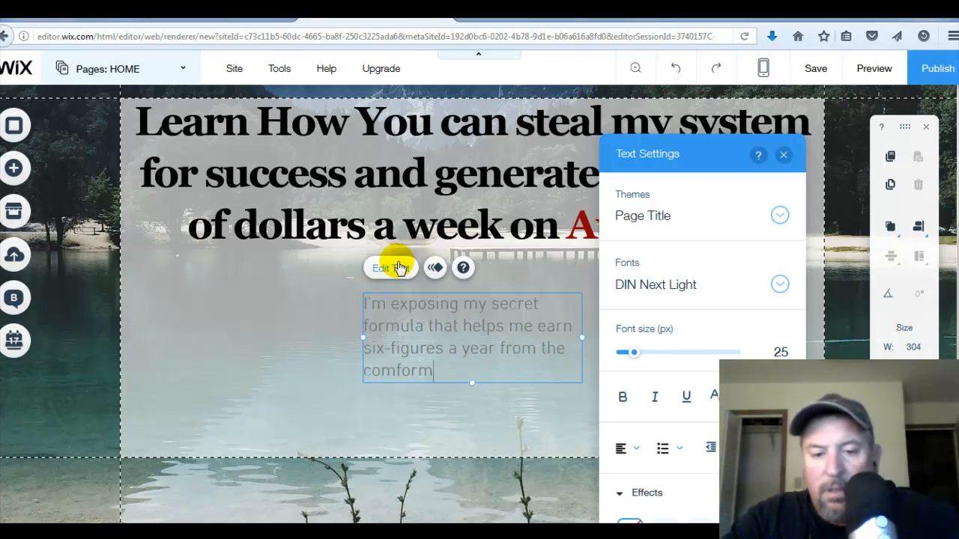
pyautogui.press('BackSpace')
pyautogui.write('t of my home!')
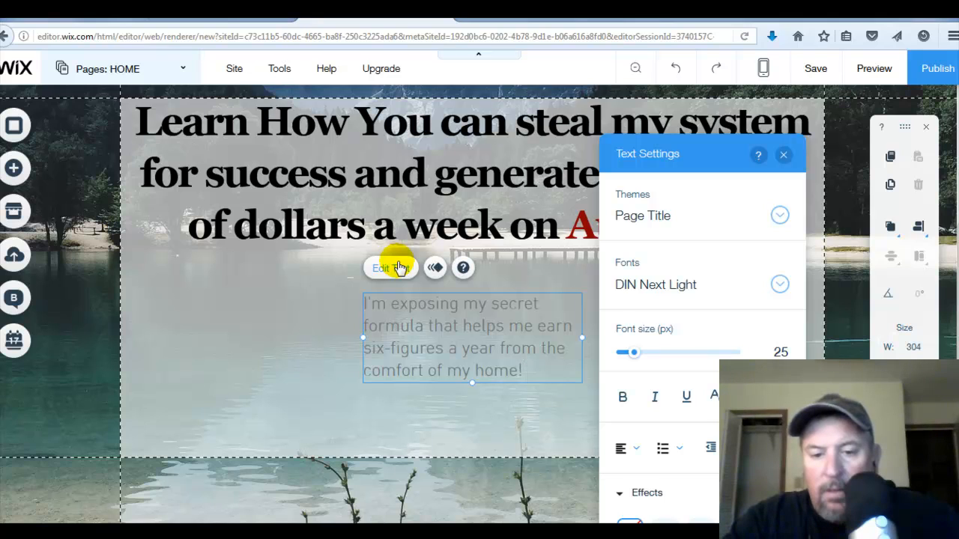
pyautogui.write(' No ')
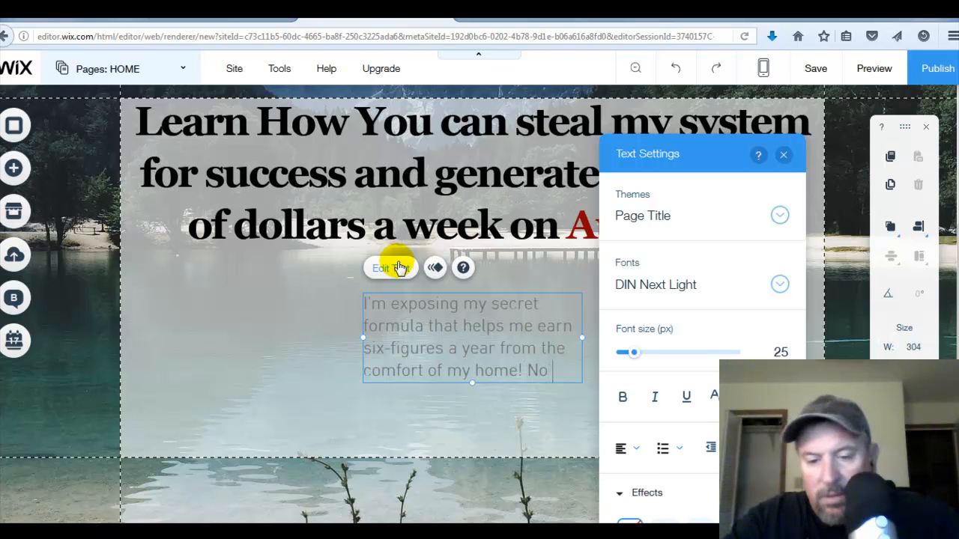
pyautogui.write('techniqu')
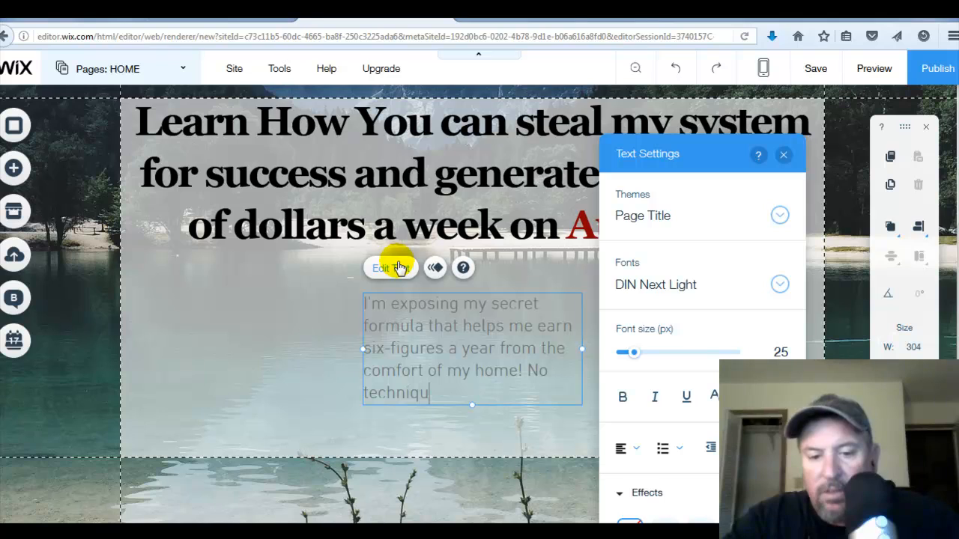
pyautogui.press('BackSpace')
pyautogui.press('BackSpace')
pyautogui.write('cal skills')
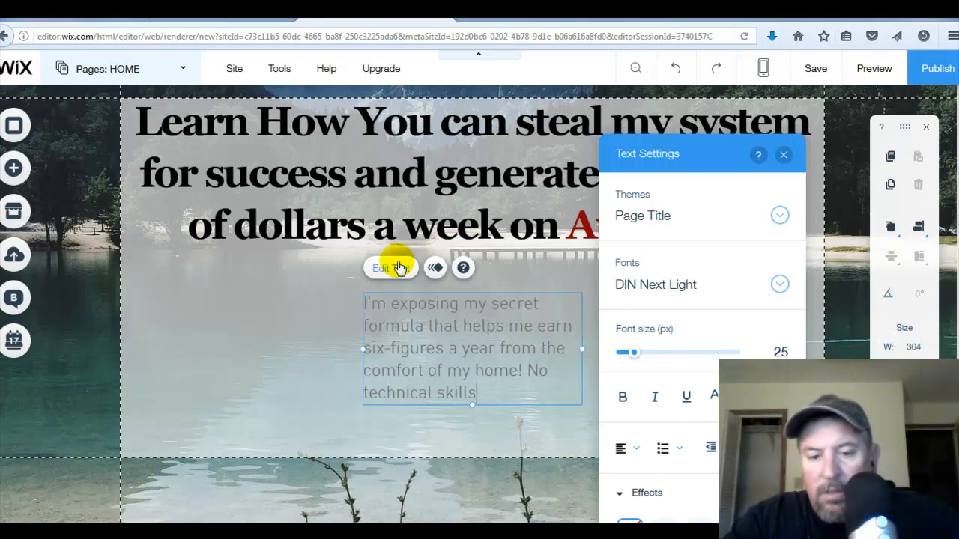
pyautogui.write(' are re')
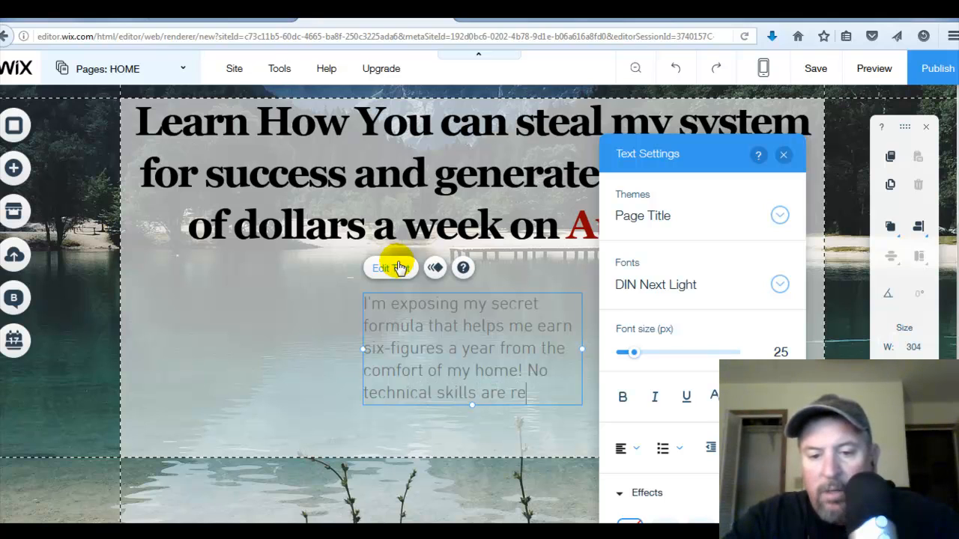
pyautogui.write('quired,')
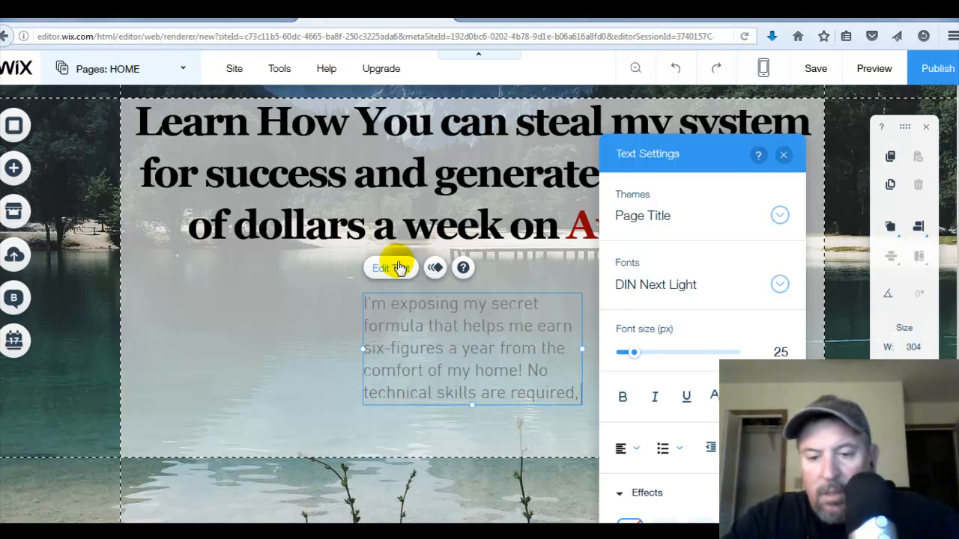
pyautogui.write(' no')
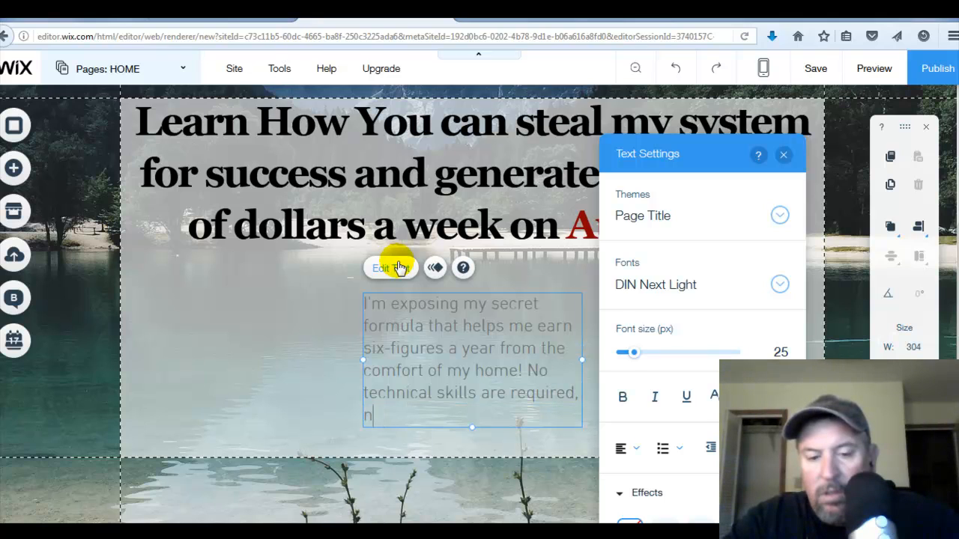
# - Continue the subheadline with "technical skills are required, No marketing experience needed! Check out the FREE video course!"
pyautogui.press('BackSpace')
pyautogui.press('BackSpace')
pyautogui.write('No mar')
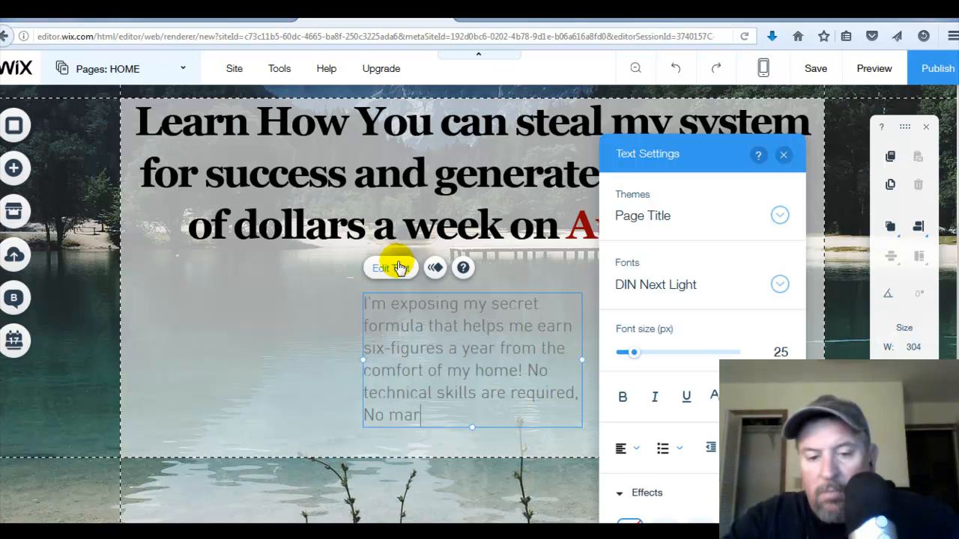
pyautogui.write('keting e')
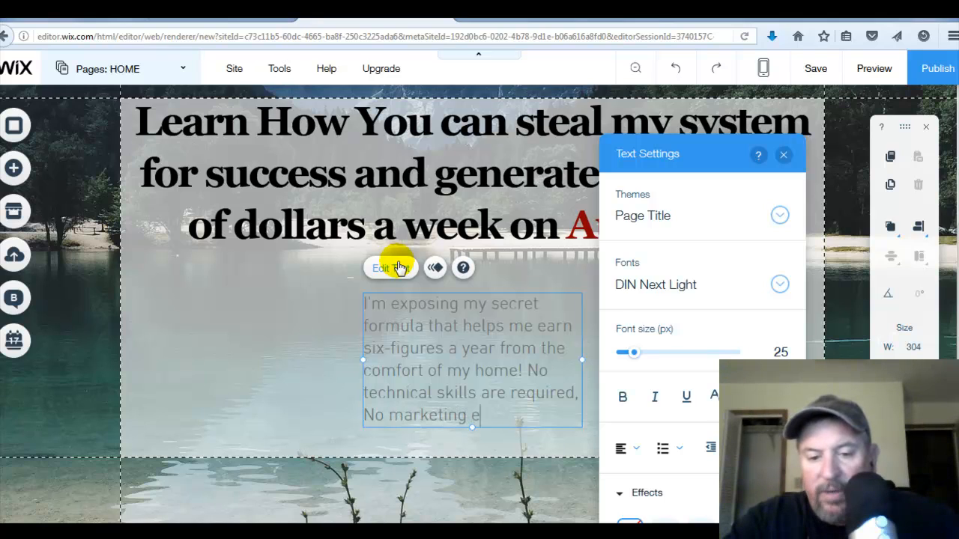
pyautogui.write('xperienc')
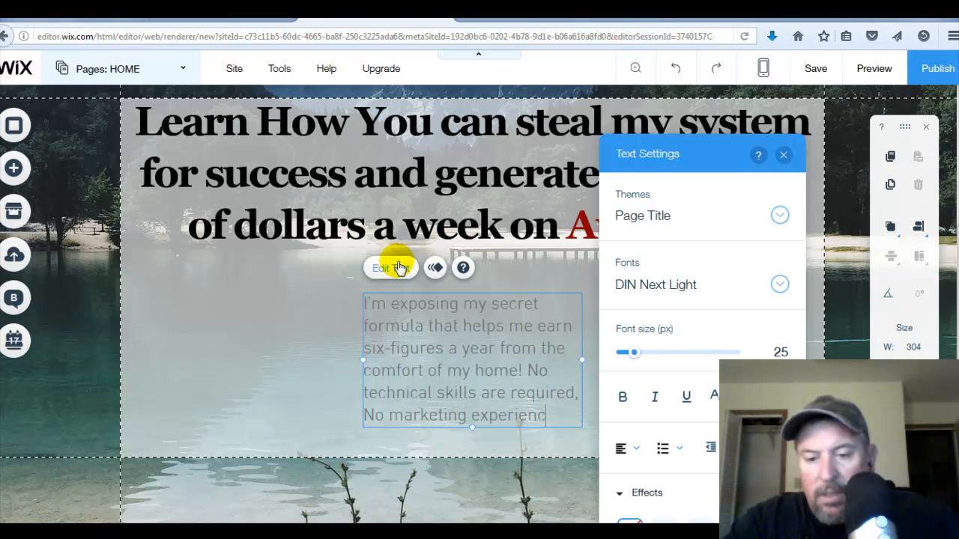
pyautogui.write('e neede')
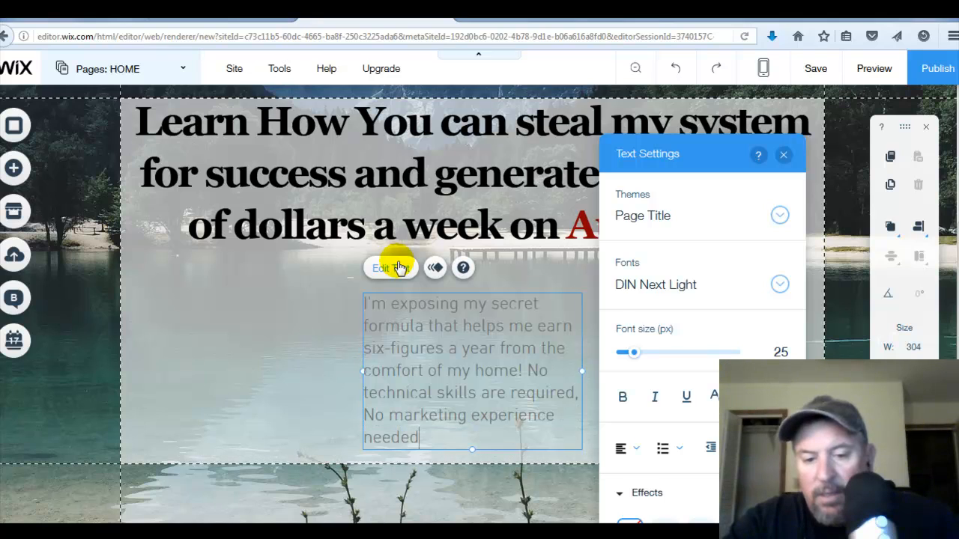
pyautogui.write('d! Check out teh')
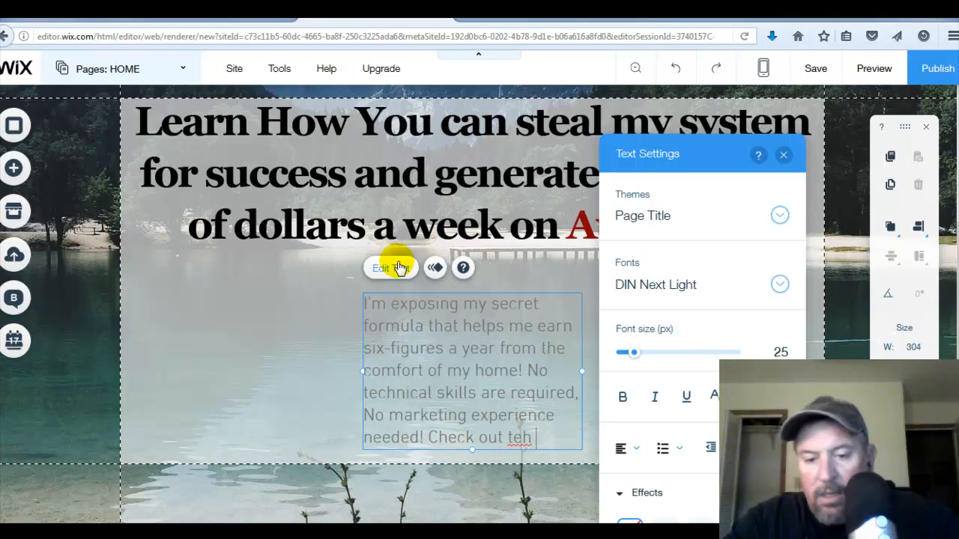
pyautogui.press('BackSpace')
pyautogui.press('BackSpace')
pyautogui.write('he ')
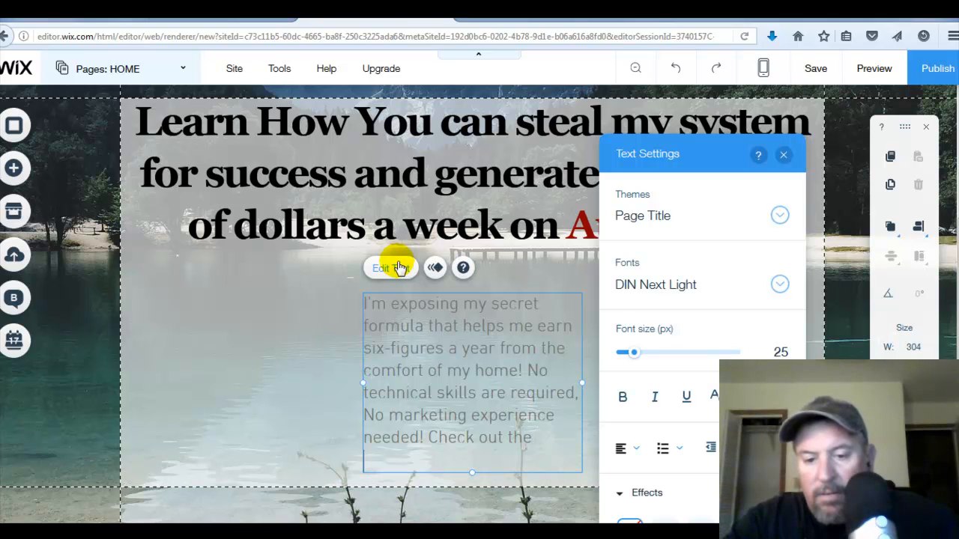
pyautogui.write('FR')
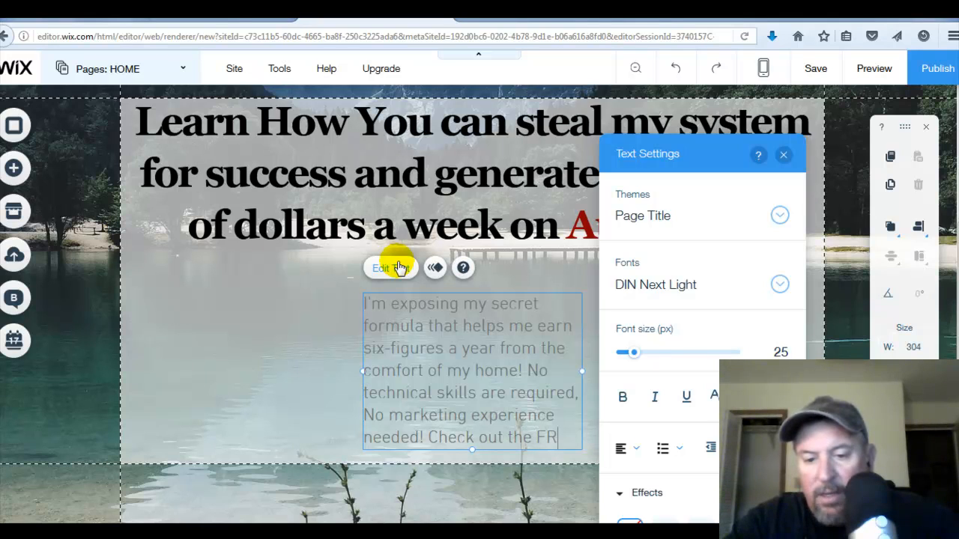
pyautogui.write('EE')
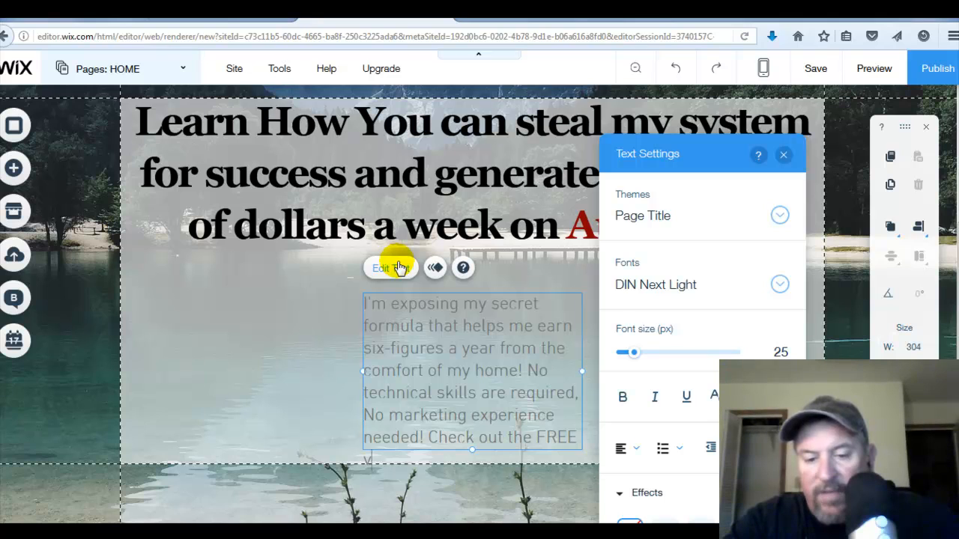
pyautogui.write(' video')
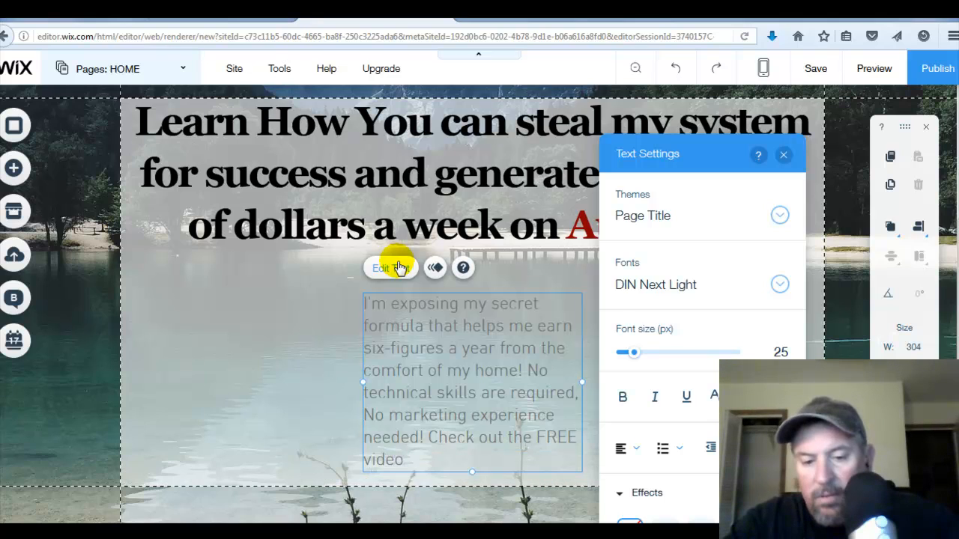
pyautogui.write(' course!')
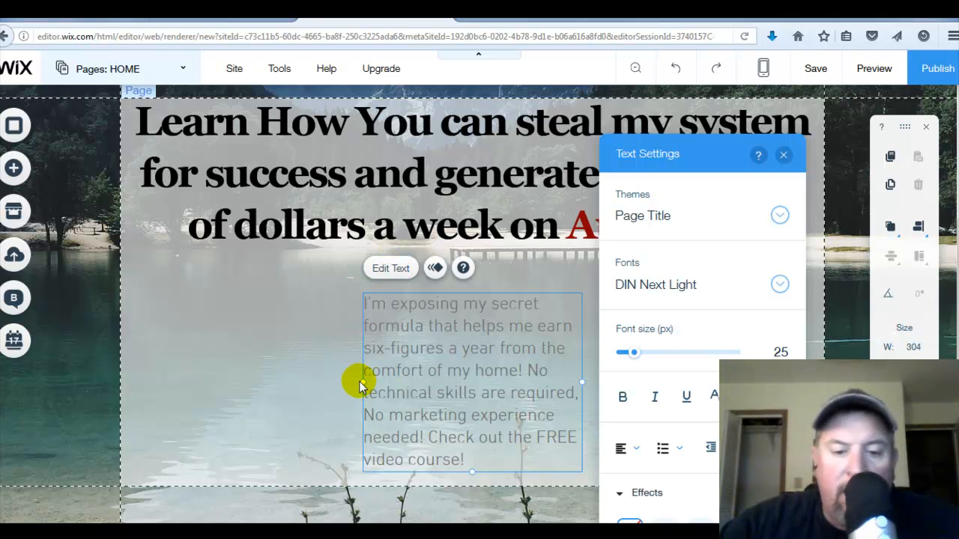
# - Move the subheadline to the strip's left edge and stretch it to about 980 px wide
pyautogui.moveTo(360, 382); pyautogui.dragTo(120, 331)
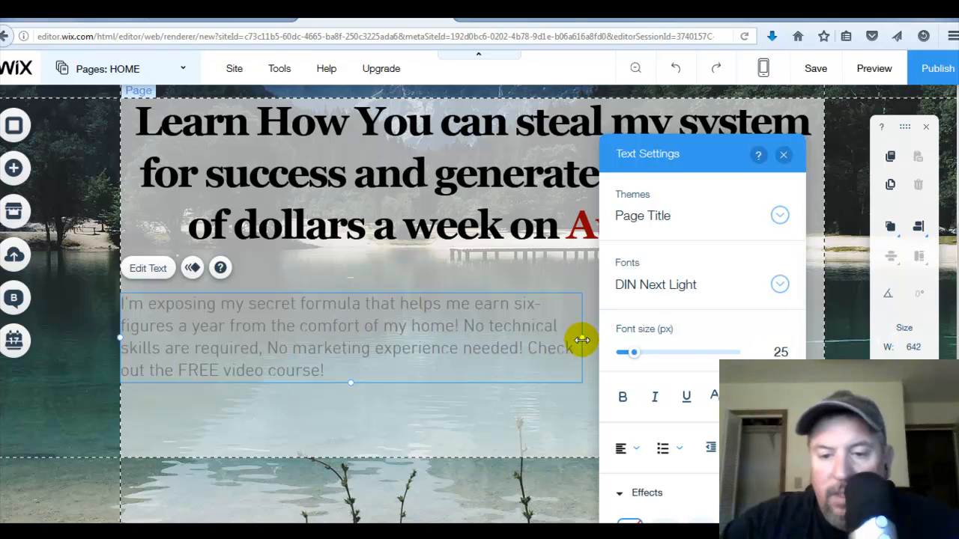
pyautogui.moveTo(582, 340); pyautogui.dragTo(622, 336)
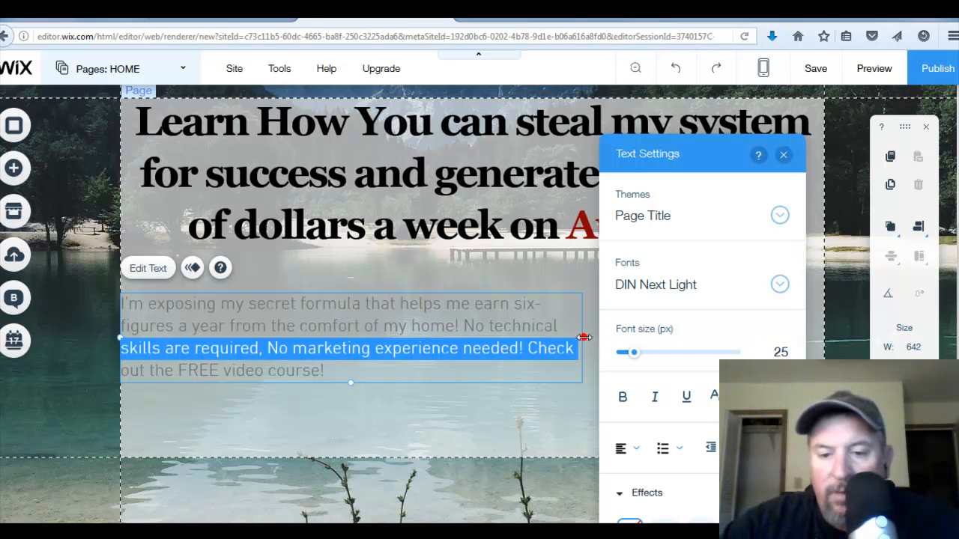
pyautogui.moveTo(584, 338); pyautogui.dragTo(829, 317)
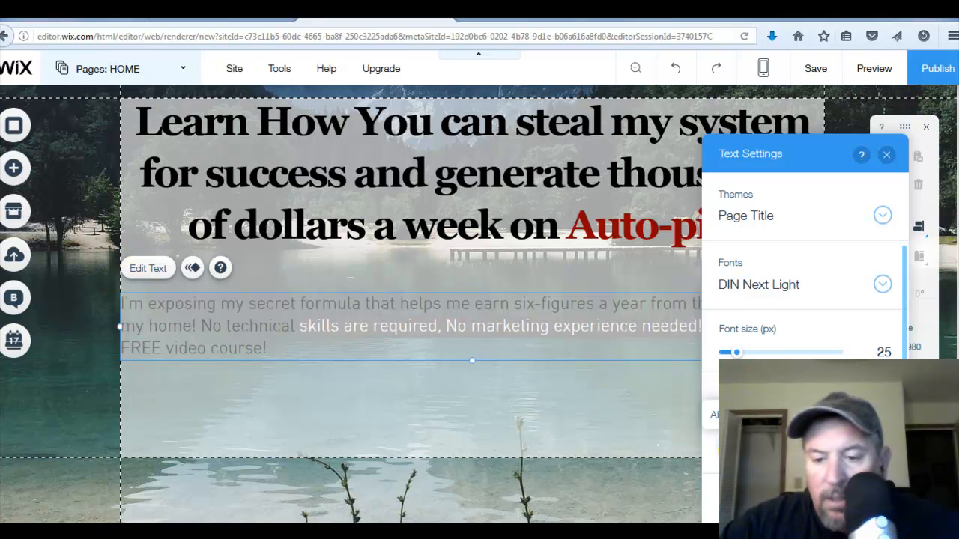
# - Center-align the subheadline text
pyautogui.click(735, 449)
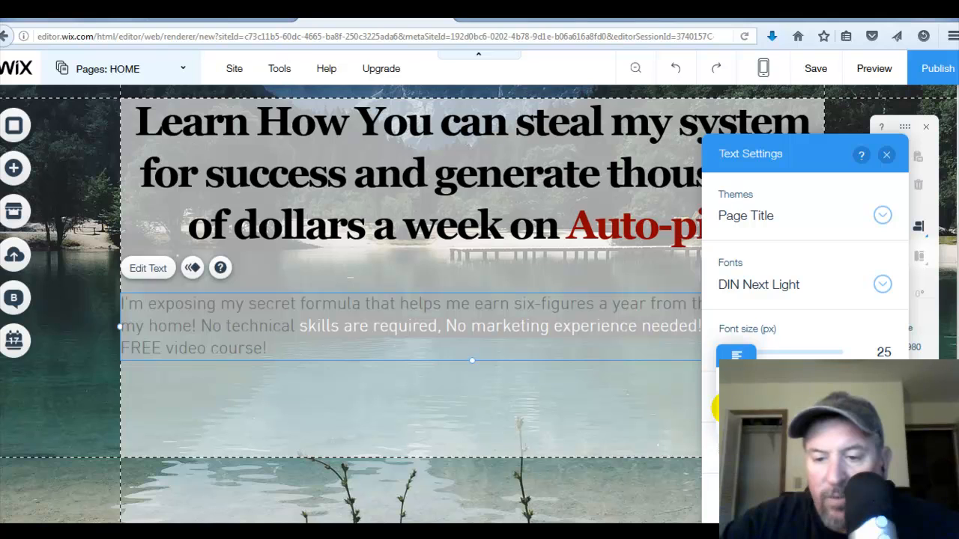
pyautogui.click(737, 382)
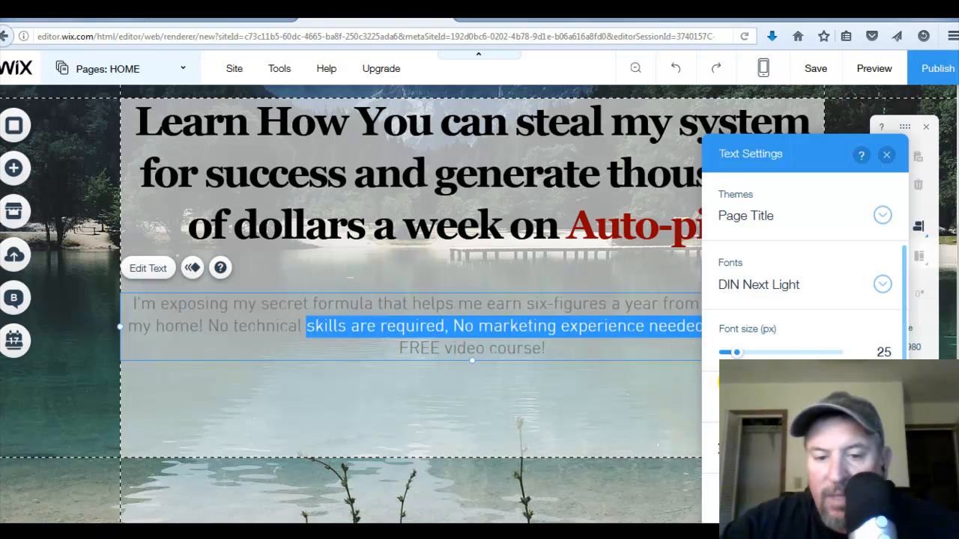
pyautogui.click(593, 352)
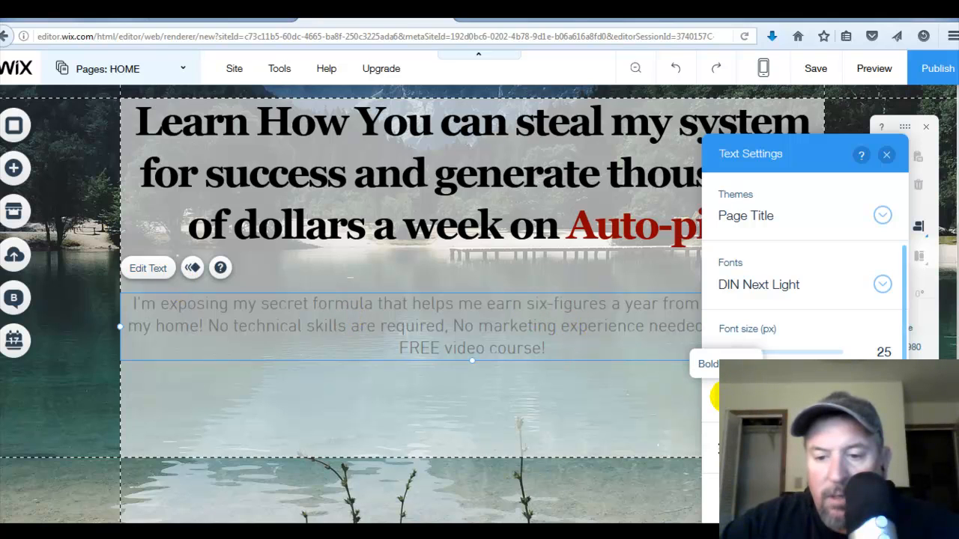
# - Select the whole subheadline, make it bold and set its text color to black
pyautogui.click(718, 397)
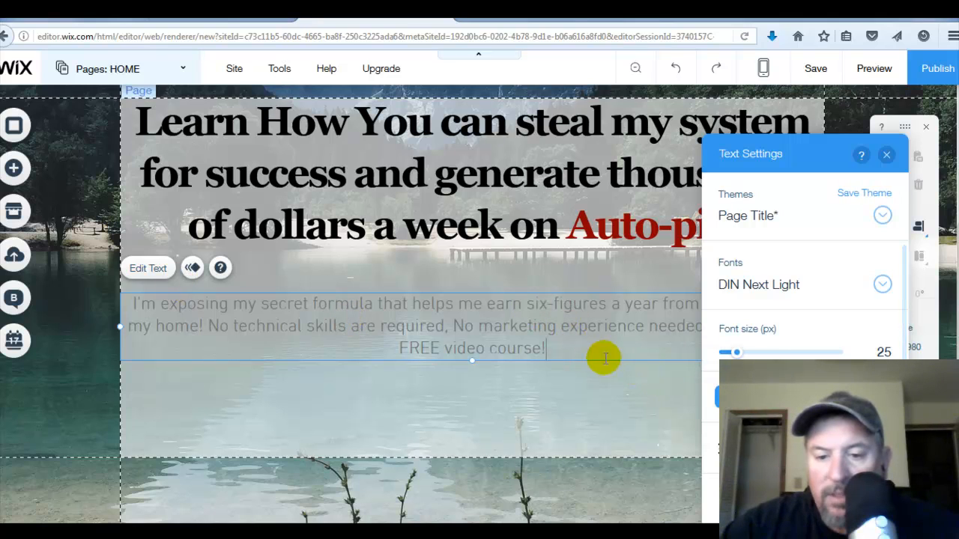
pyautogui.moveTo(555, 348); pyautogui.dragTo(117, 315)
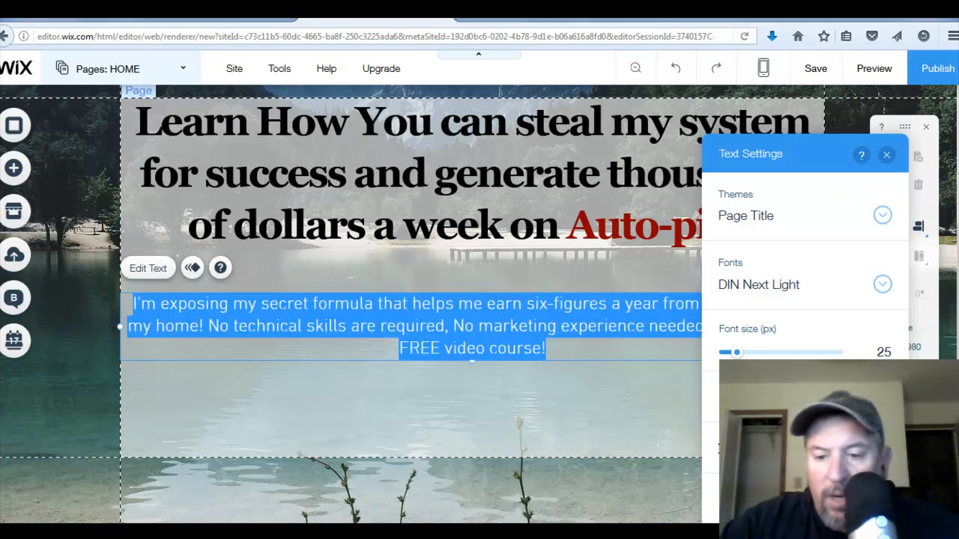
pyautogui.click(718, 397)
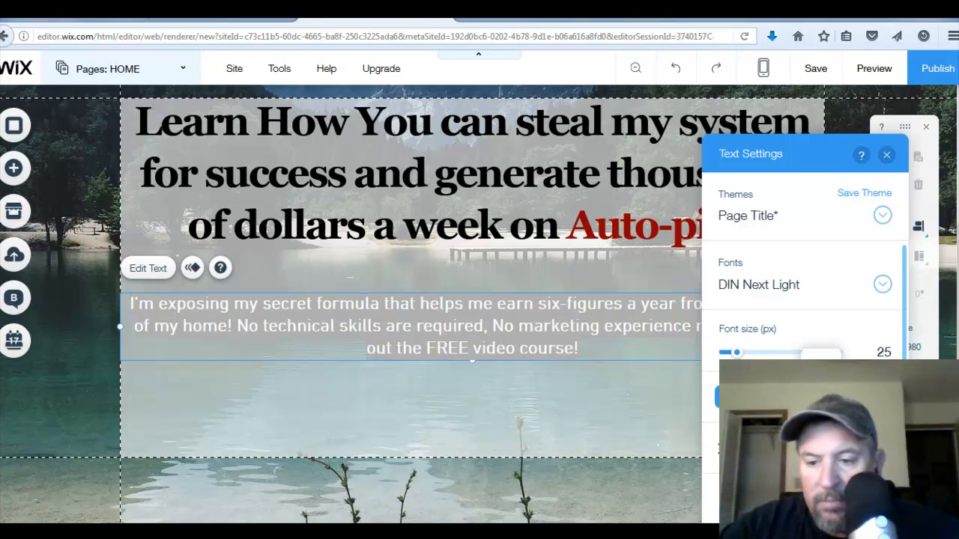
pyautogui.click(715, 393)
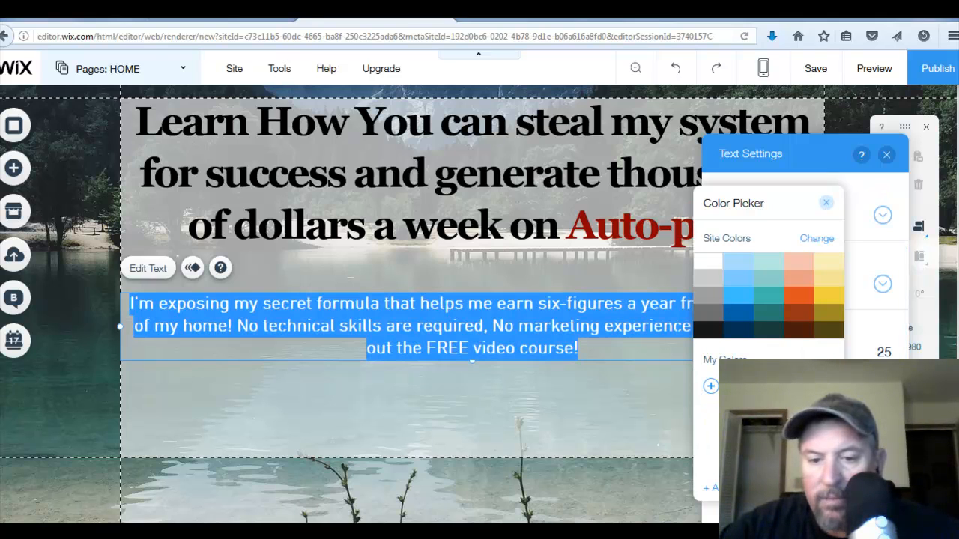
pyautogui.click(609, 380)
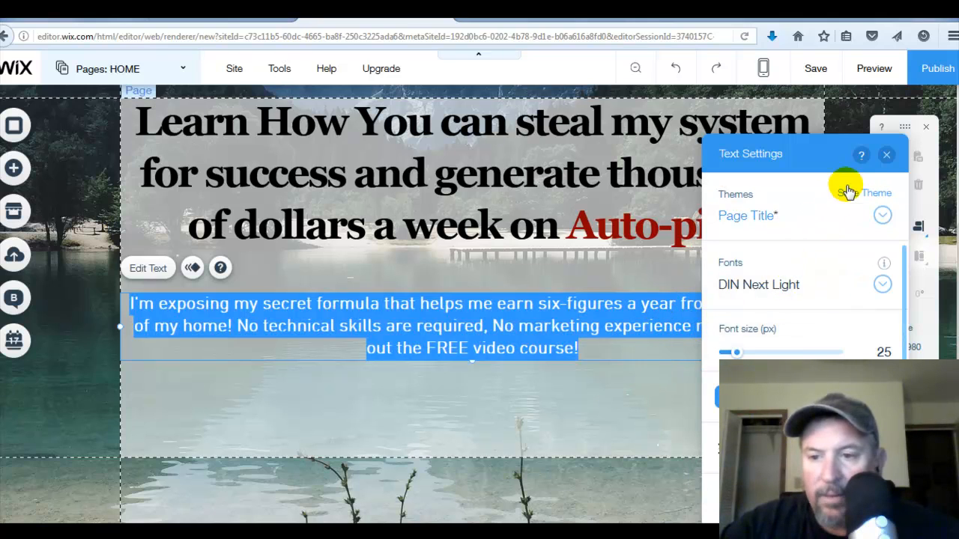
# - Exit text editing and move the subheadline up to sit just beneath the headline
pyautogui.press('Escape')
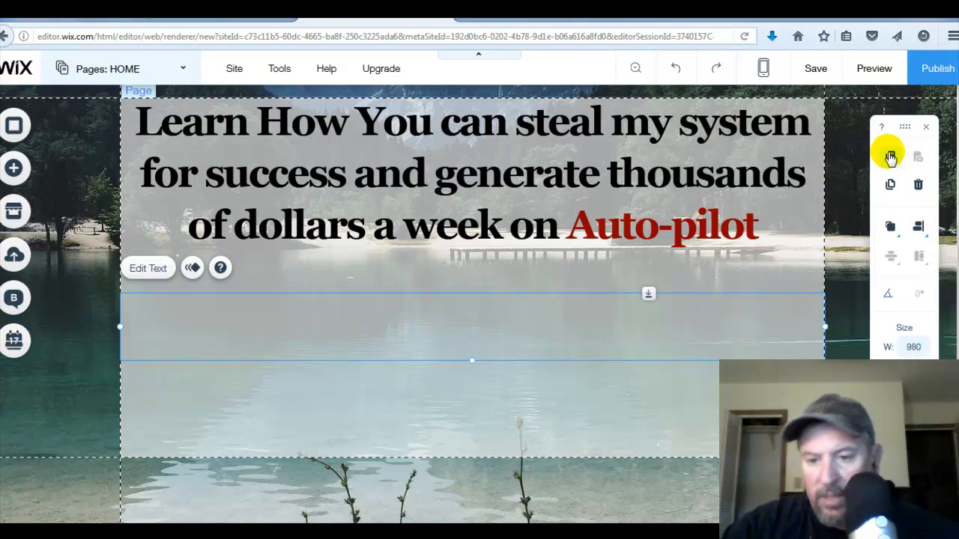
pyautogui.click(616, 322)
pyautogui.moveTo(616, 319); pyautogui.dragTo(618, 285)
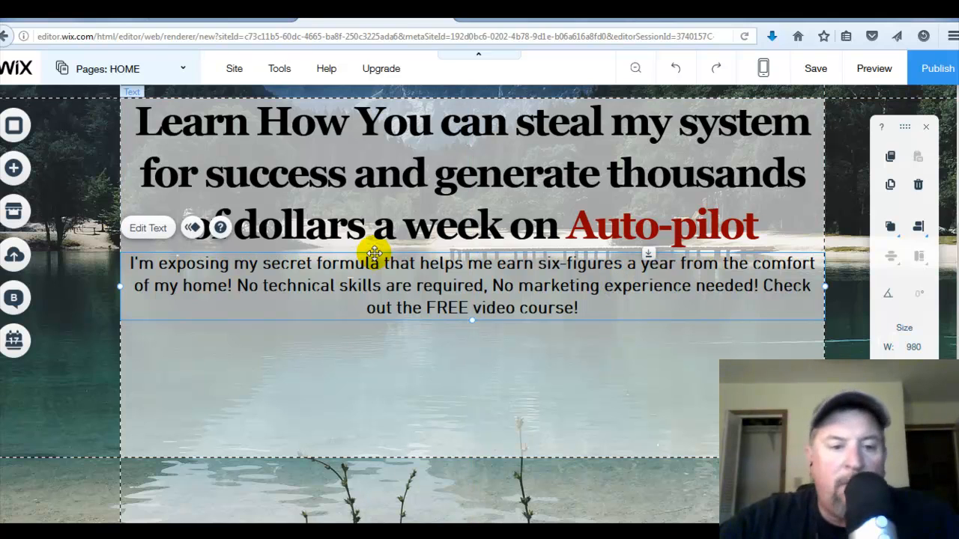
# - Add a YouTube video player below the subheadline and position it in the middle of the strip
pyautogui.click(24, 170)
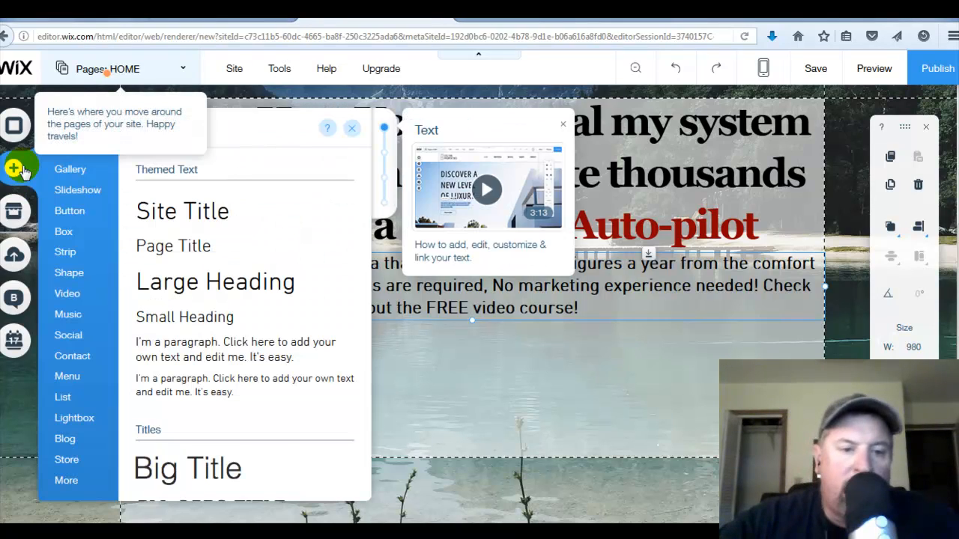
pyautogui.click(105, 203)
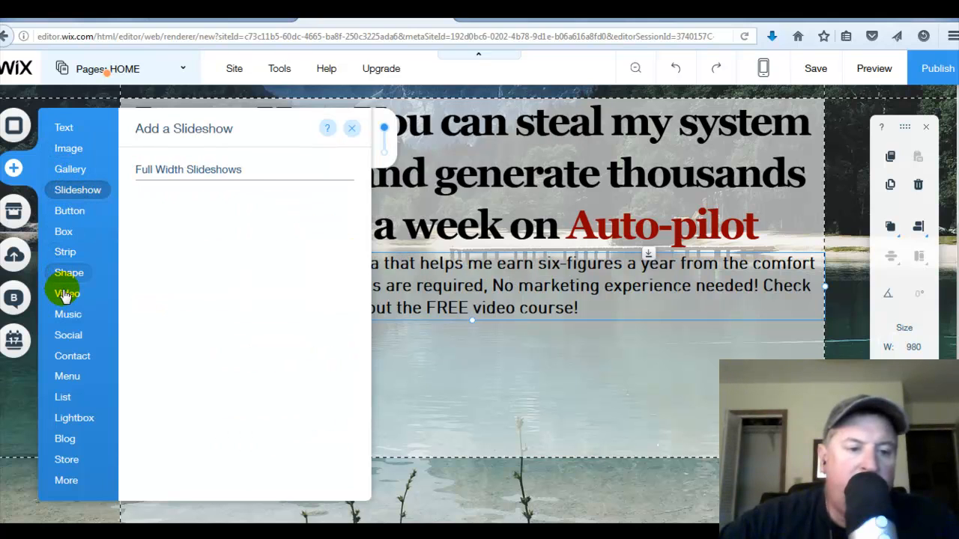
pyautogui.moveTo(66, 296)
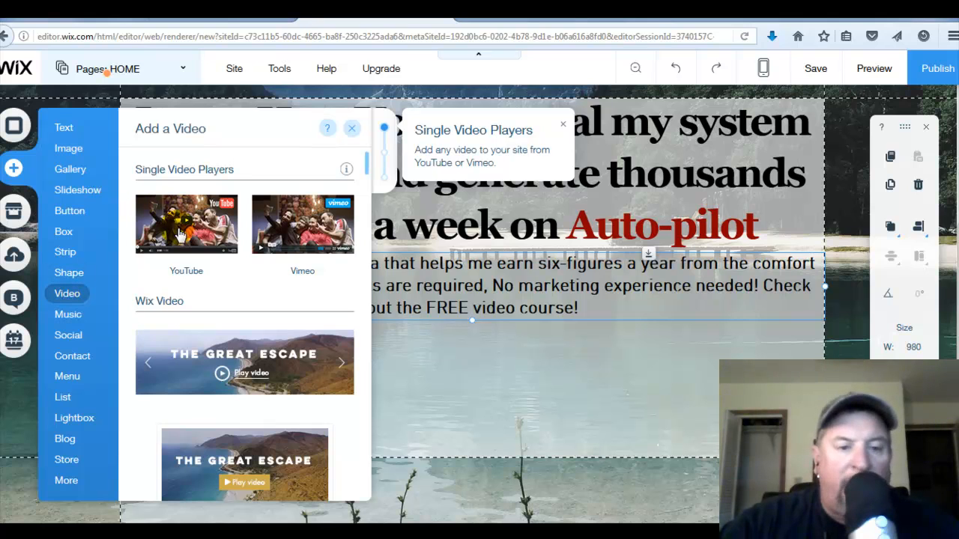
pyautogui.moveTo(180, 234); pyautogui.dragTo(488, 421)
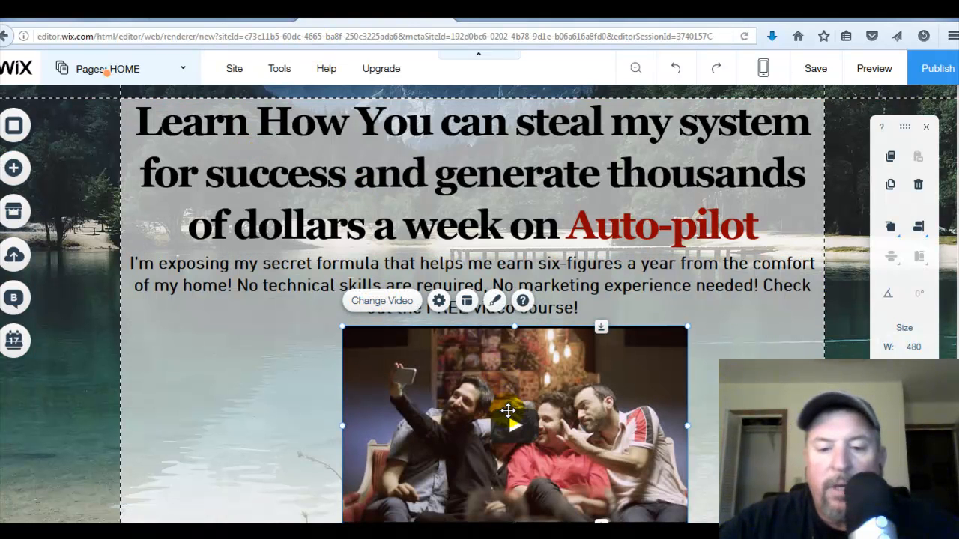
pyautogui.moveTo(508, 411); pyautogui.dragTo(467, 420)
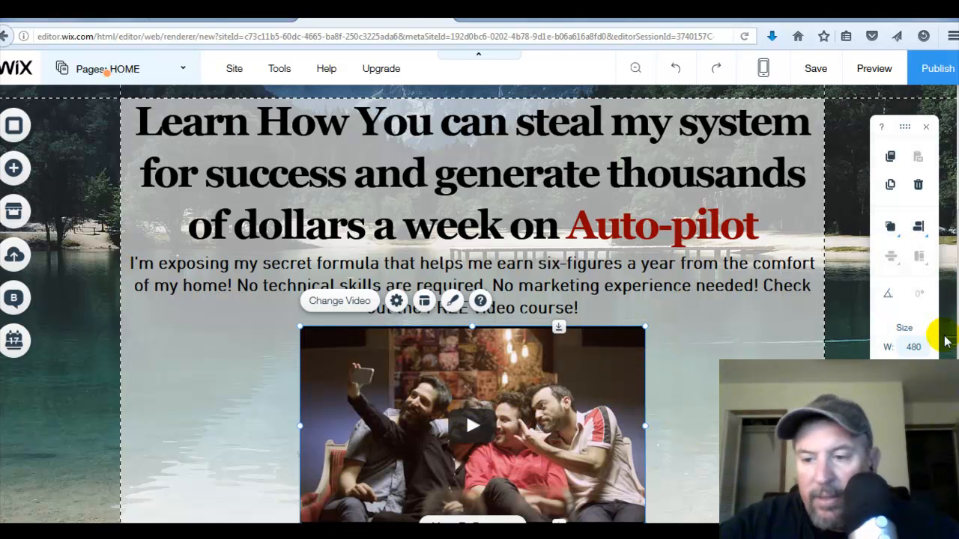
# - Enlarge the video player to about 678 px wide and re-center it under the subheadline
pyautogui.scroll(-3, 472, 300)
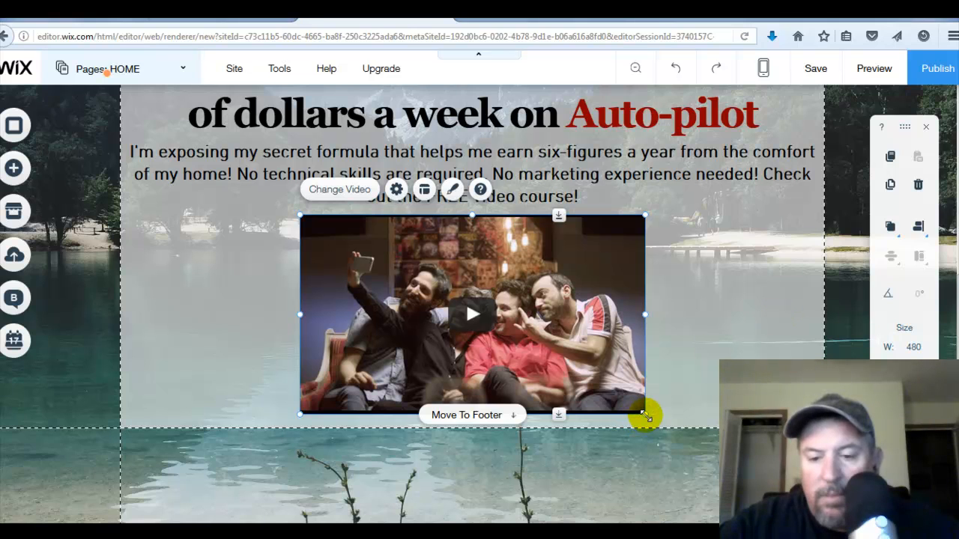
pyautogui.moveTo(645, 416); pyautogui.dragTo(787, 495)
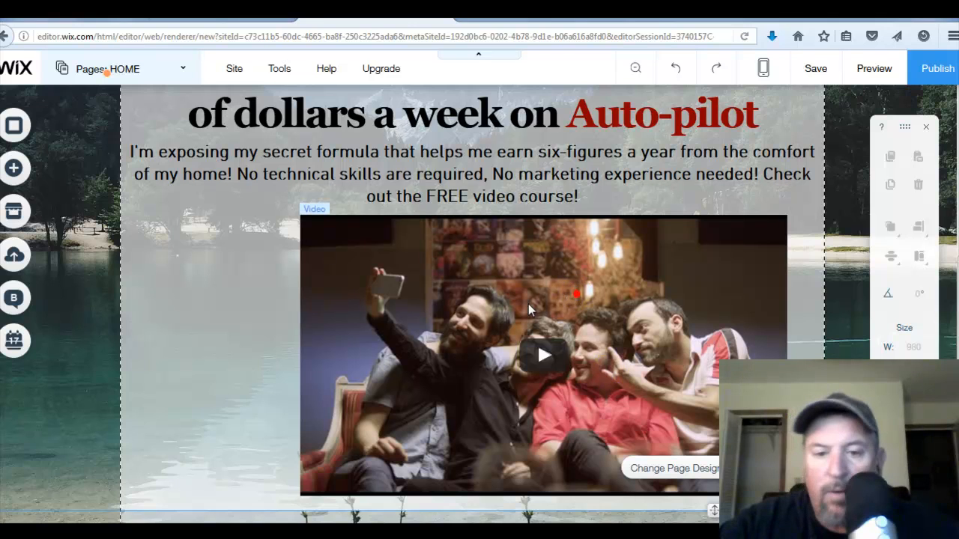
pyautogui.moveTo(578, 293); pyautogui.dragTo(504, 292)
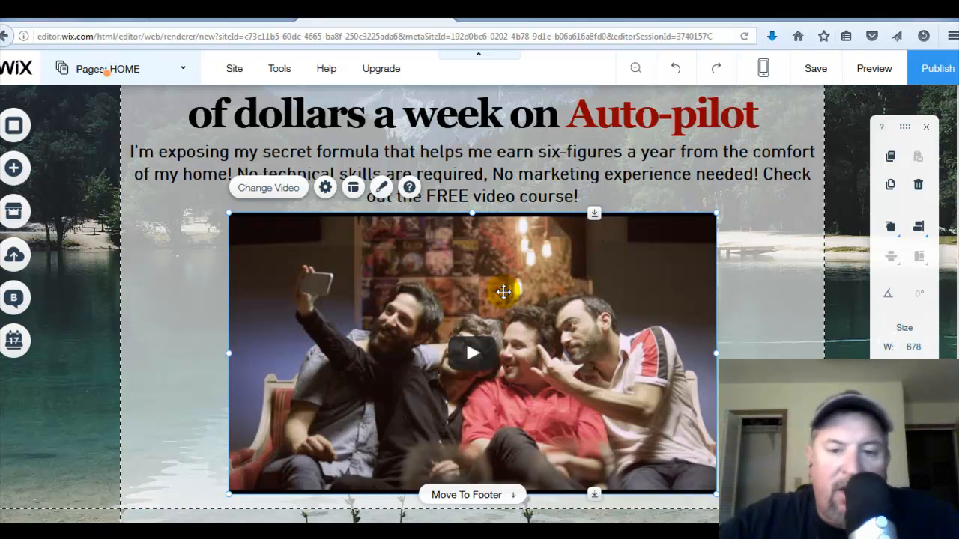
# - Open the video's settings, switch to the YouTube tab and open the channel video "7 reasons why people fail online"
pyautogui.click(271, 192)
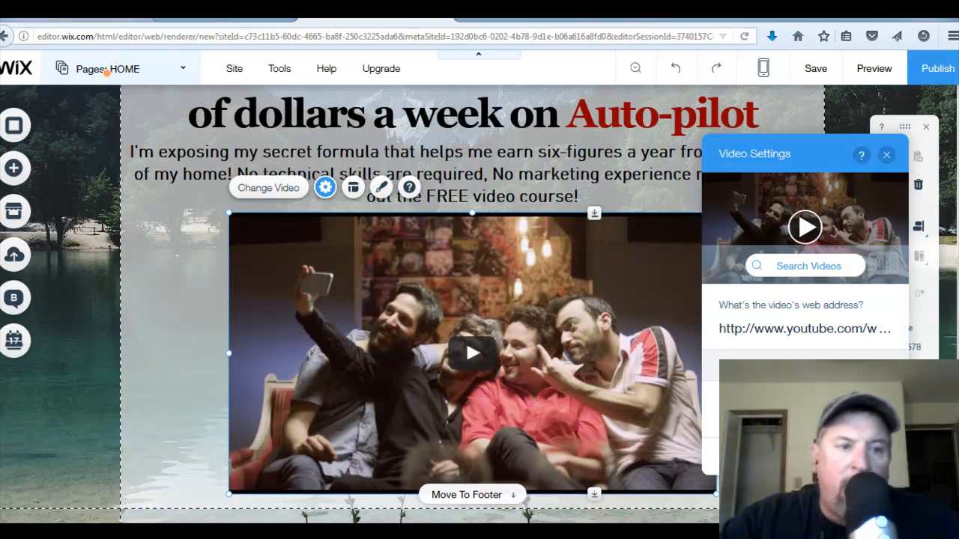
pyautogui.click(39, 11)
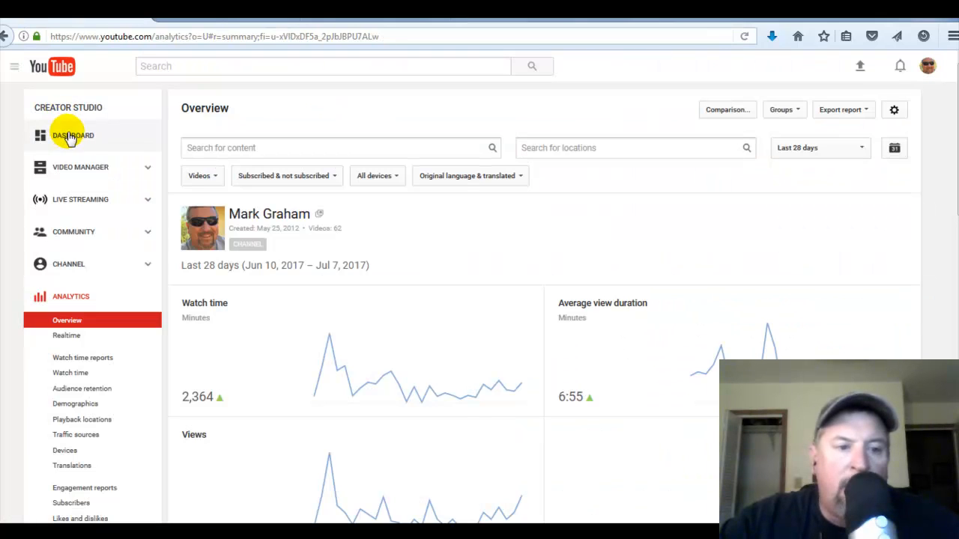
pyautogui.click(77, 142)
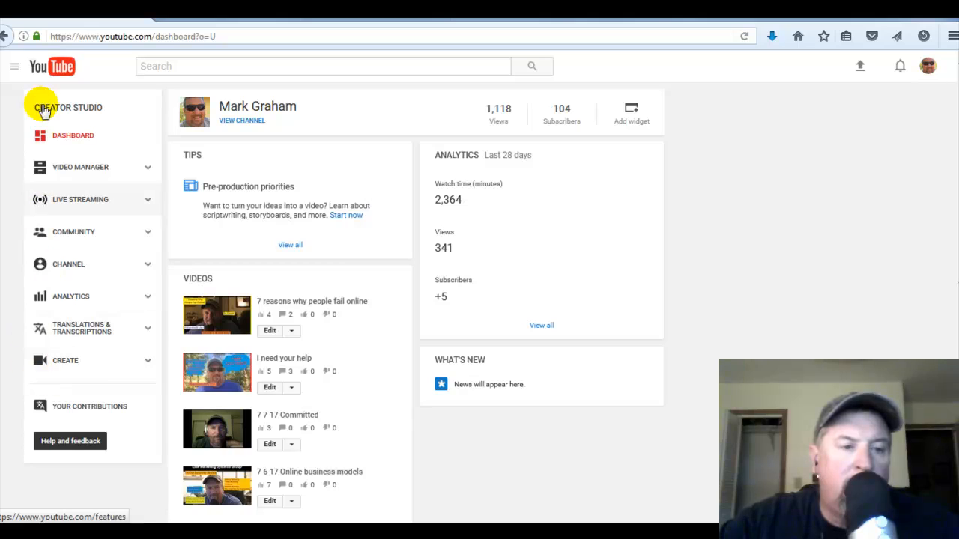
pyautogui.click(15, 68)
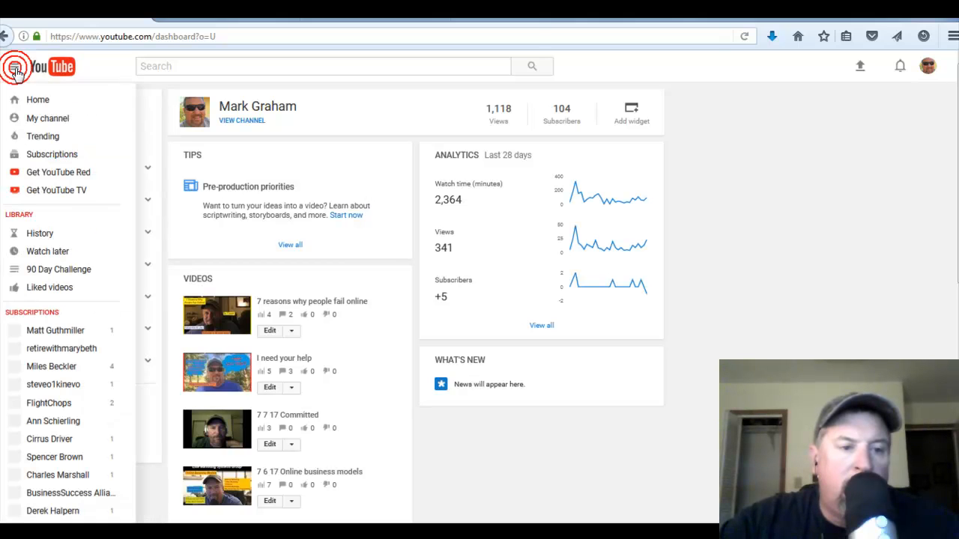
pyautogui.click(47, 121)
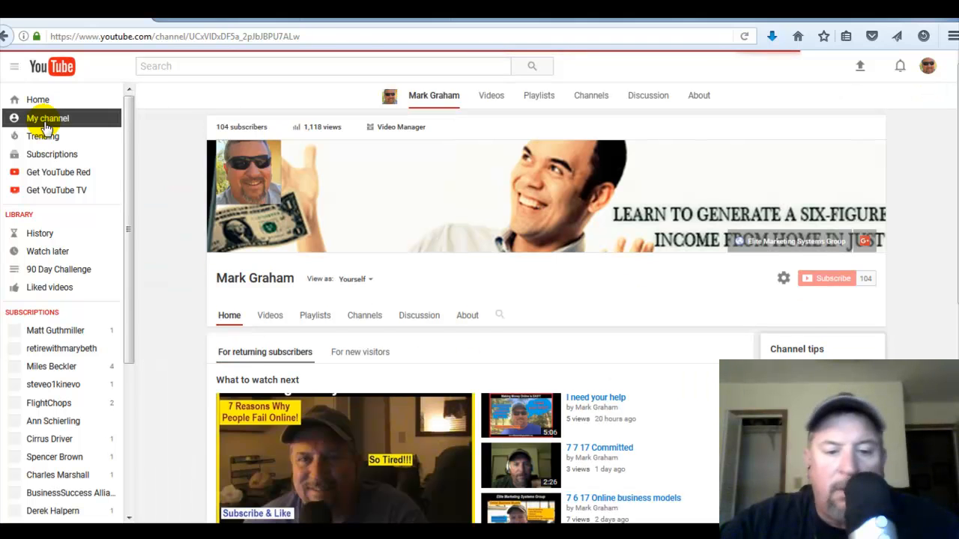
pyautogui.click(431, 397)
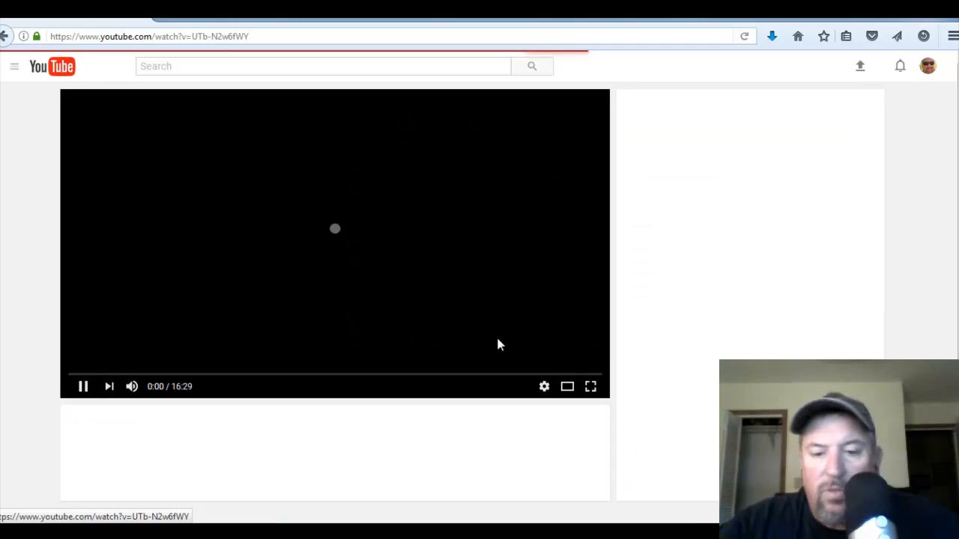
pyautogui.click(382, 280)
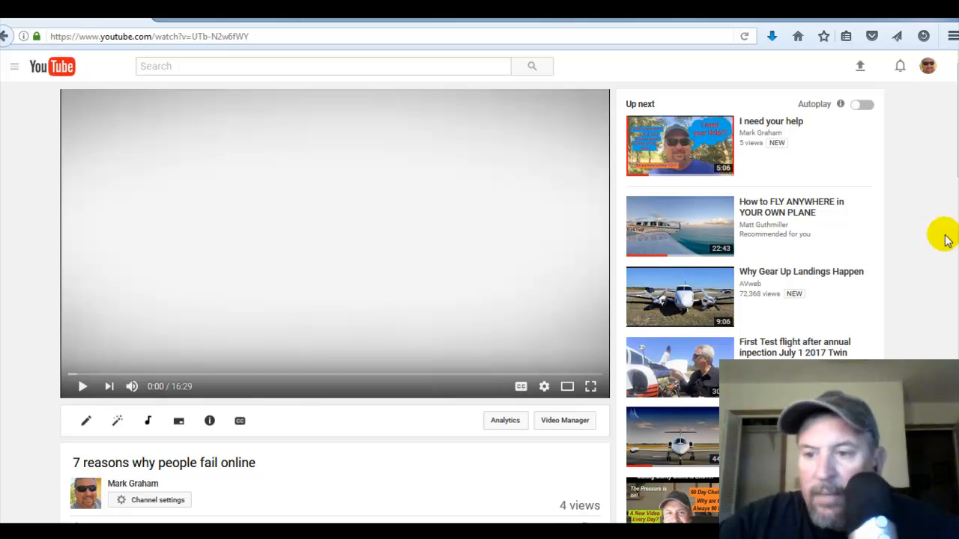
# - Open the video's Share options and copy its short link
pyautogui.scroll(-3, 948, 182)
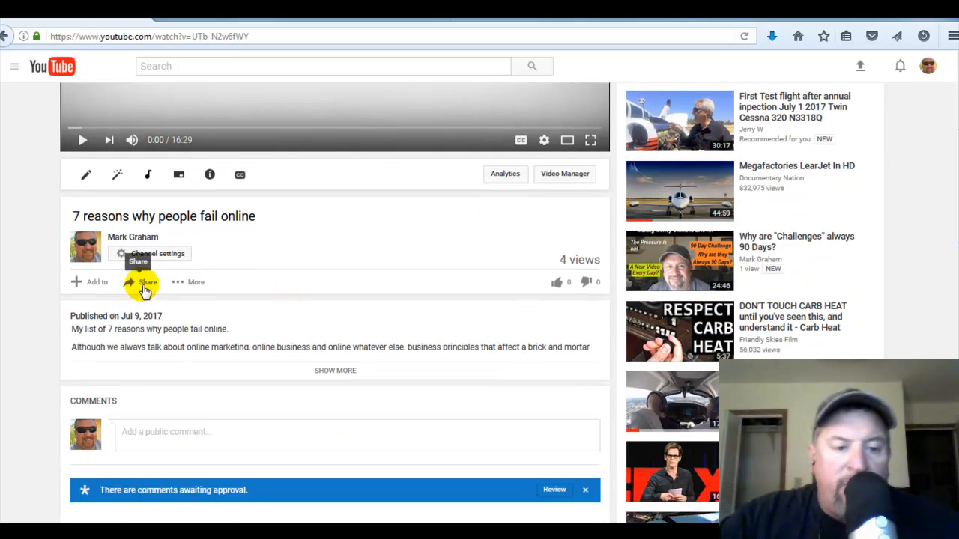
pyautogui.click(144, 285)
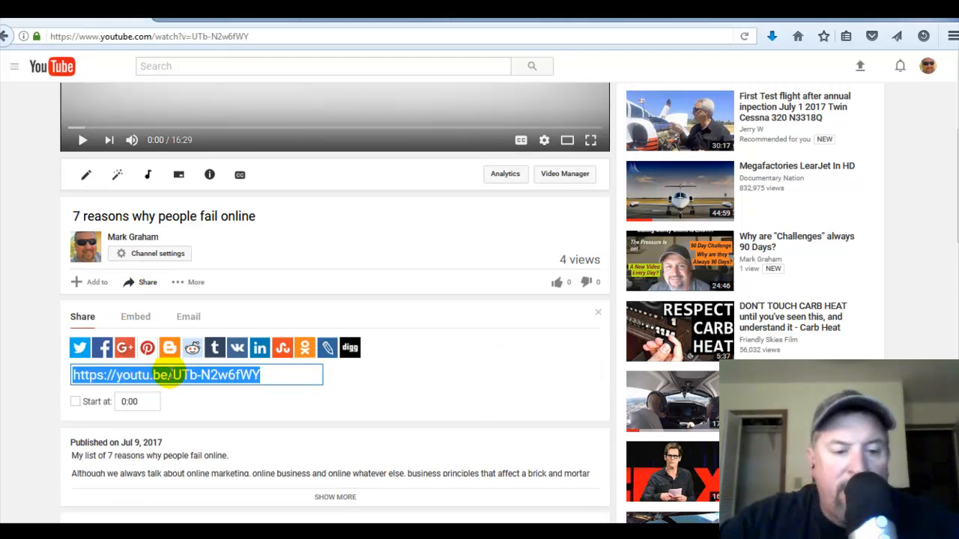
pyautogui.rightClick(169, 375)
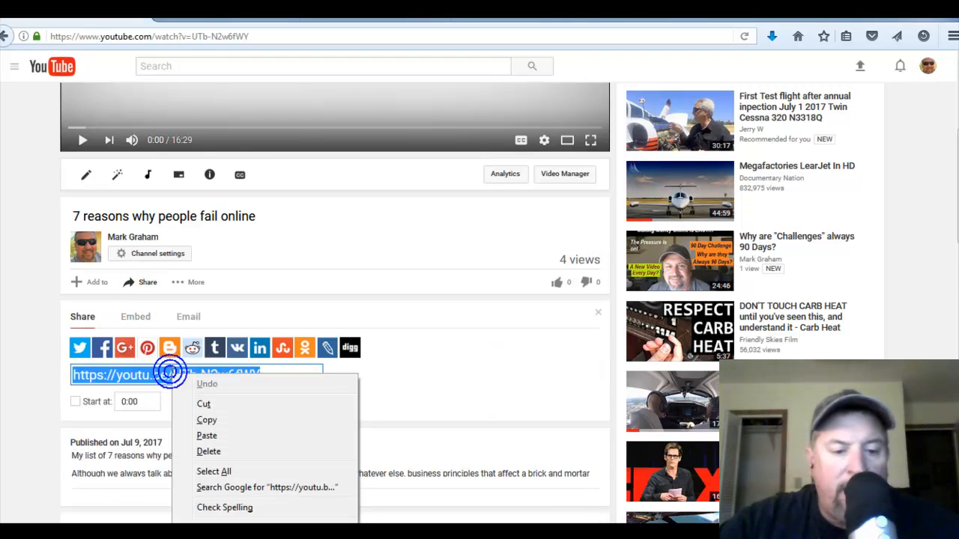
pyautogui.click(206, 421)
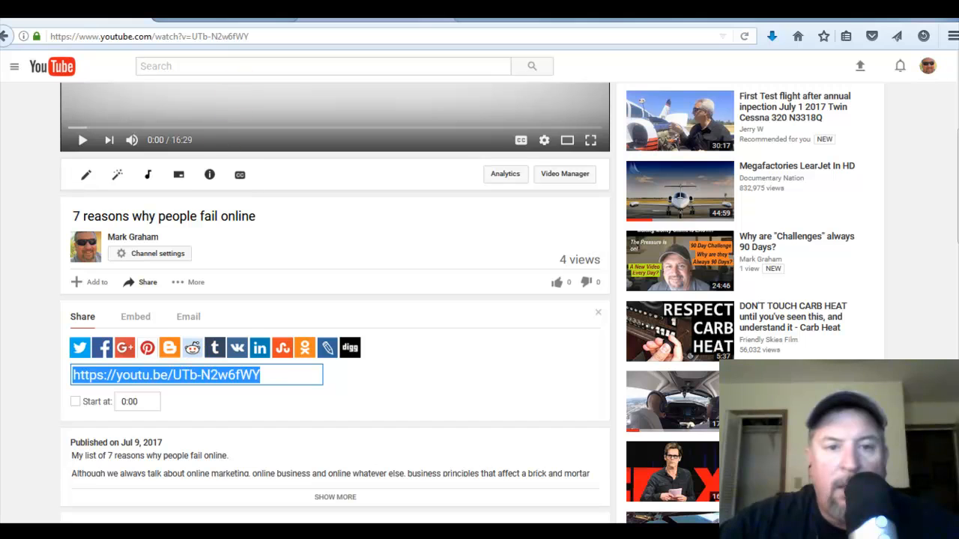
# - Replace the video player's web address with the copied YouTube short link and update the player
pyautogui.click(337, 11)
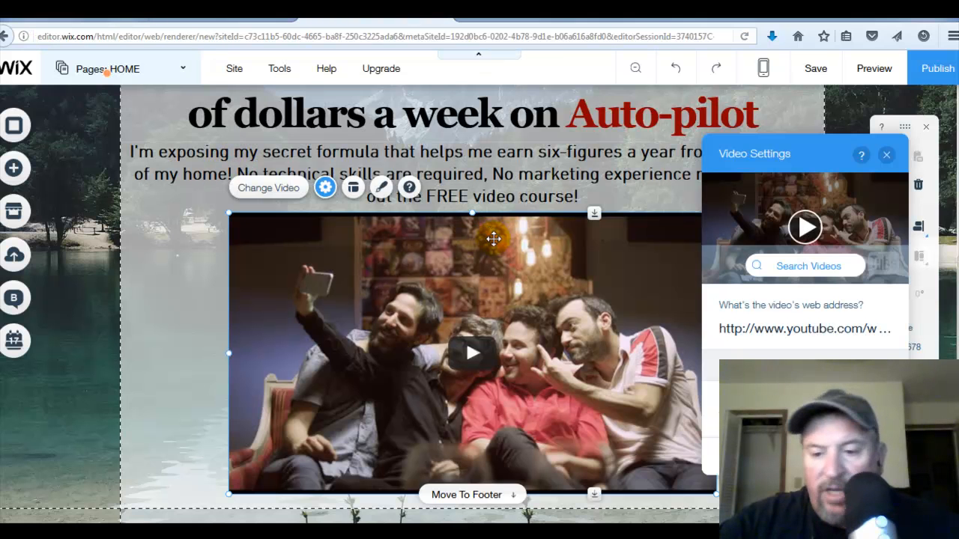
pyautogui.click(822, 336)
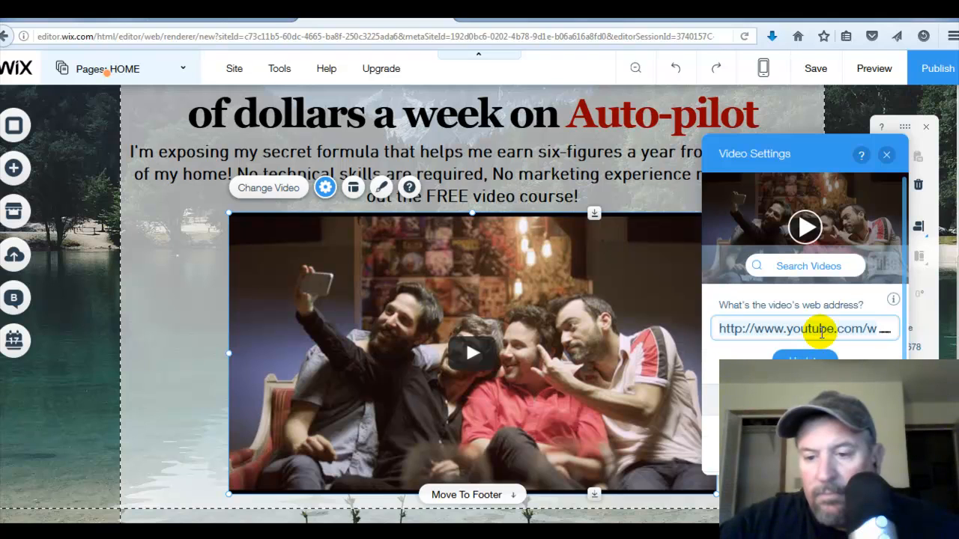
pyautogui.click(821, 334)
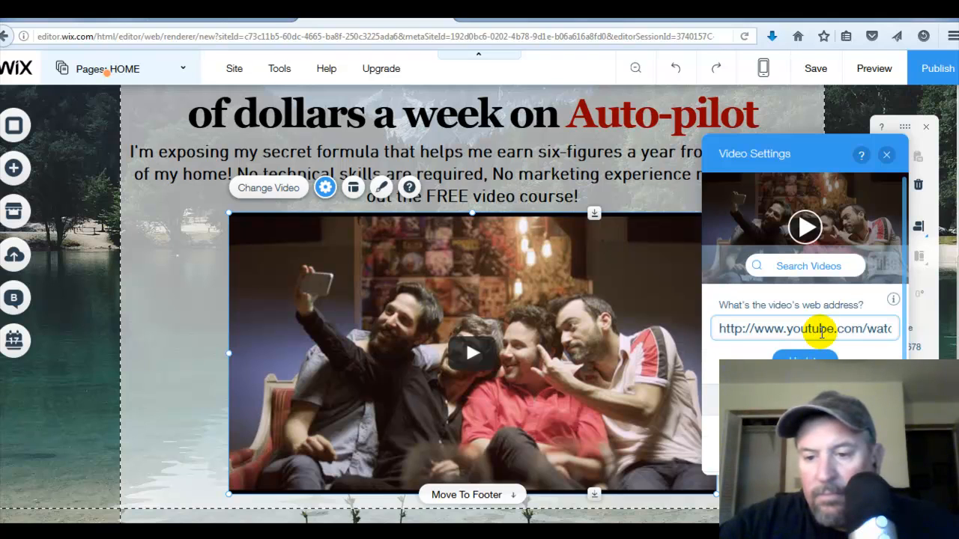
pyautogui.click(822, 334)
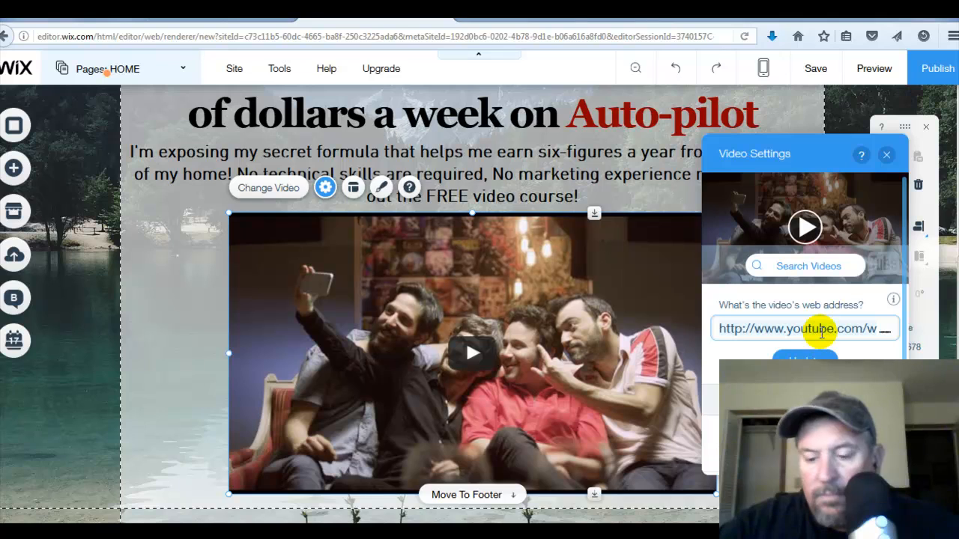
pyautogui.hotkey('ctrl', 'a')
pyautogui.press('BackSpace')
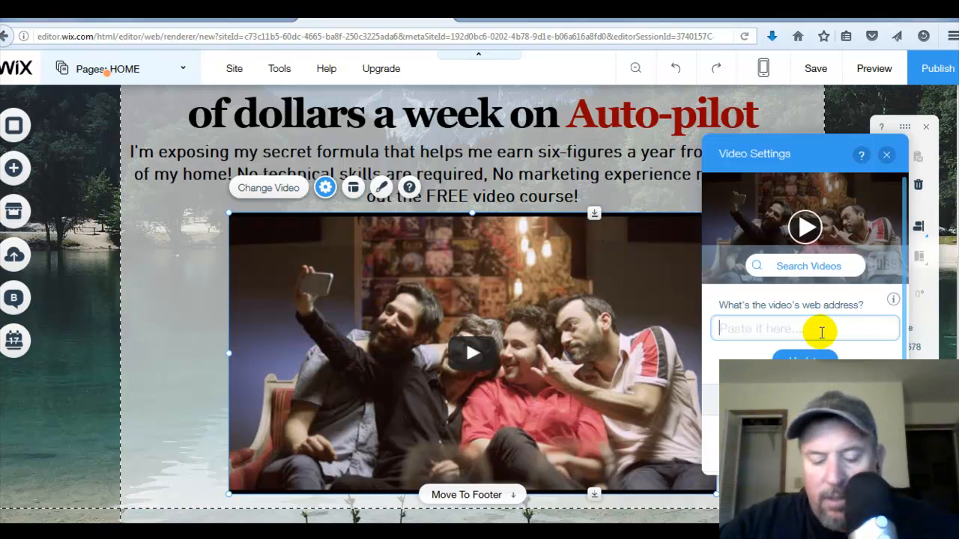
pyautogui.rightClick(822, 333)
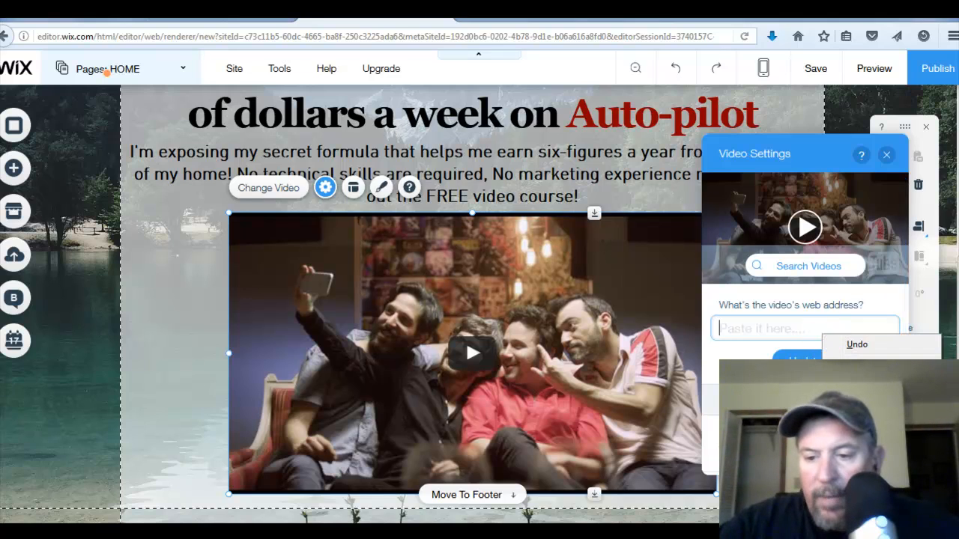
pyautogui.click(859, 398)
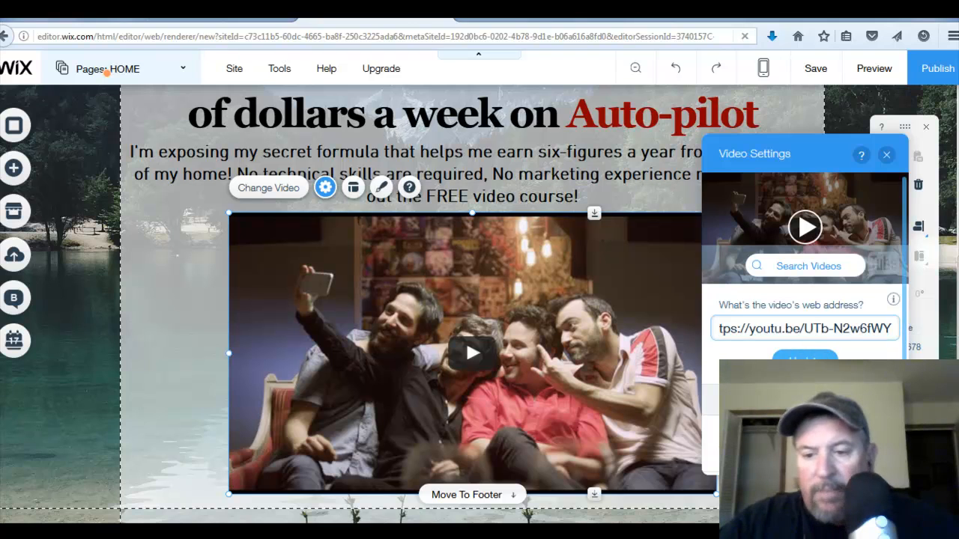
pyautogui.click(808, 357)
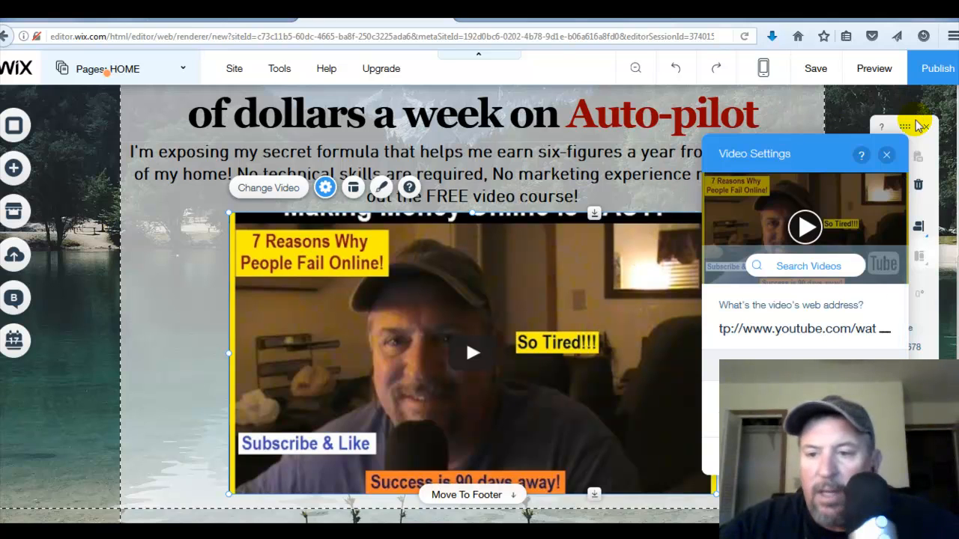
pyautogui.click(886, 155)
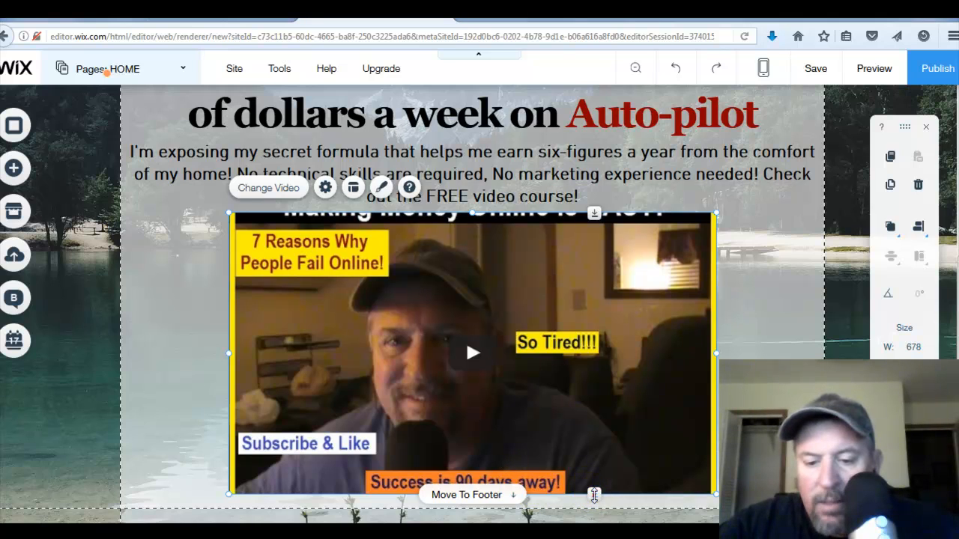
# - Stretch the video player taller to about 678 × 428 px
pyautogui.moveTo(594, 495); pyautogui.dragTo(594, 503)
pyautogui.moveTo(593, 504); pyautogui.dragTo(594, 518)
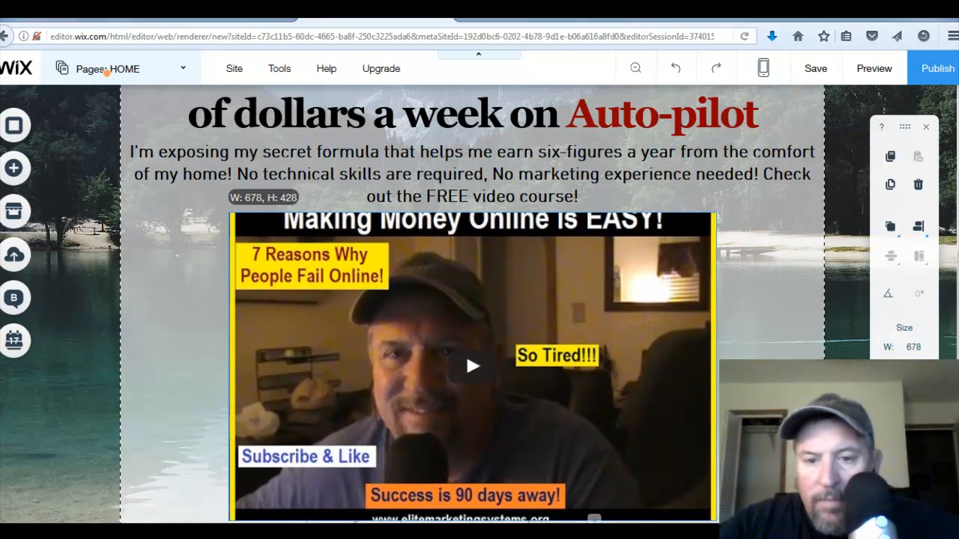
pyautogui.moveTo(734, 518); pyautogui.dragTo(674, 499)
pyautogui.click(714, 507)
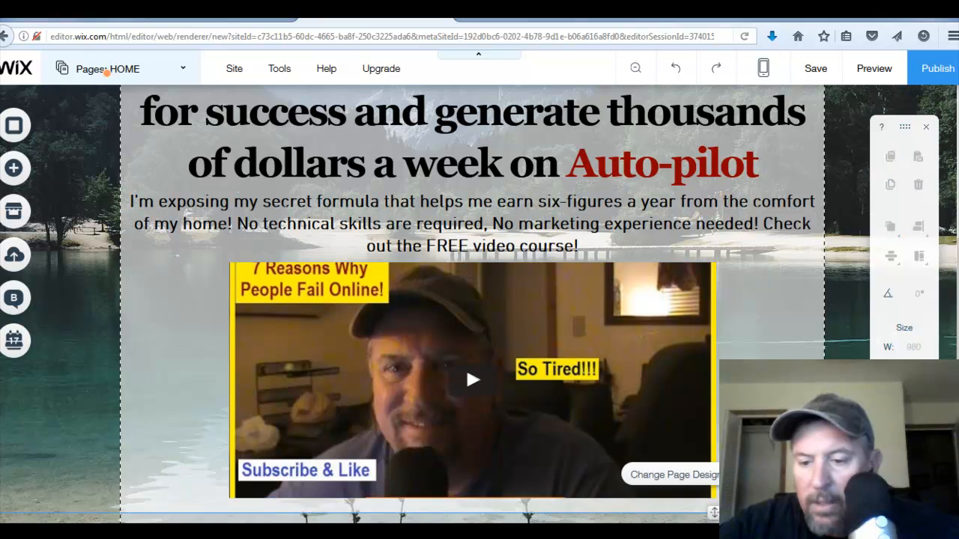
# - Extend the strip's bottom edge downward and stretch the video player to show its full frame
pyautogui.scroll(-2, 375, 329)
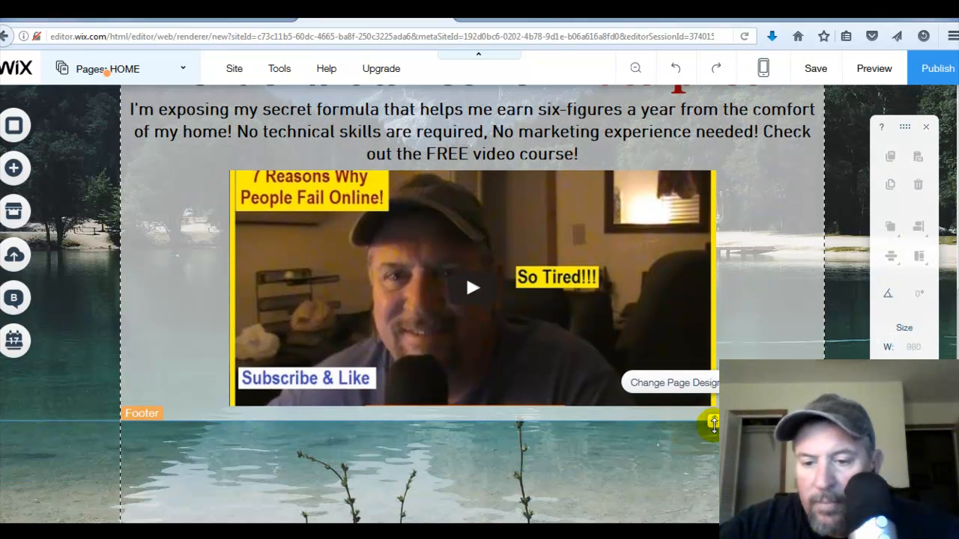
pyautogui.moveTo(714, 420); pyautogui.dragTo(714, 517)
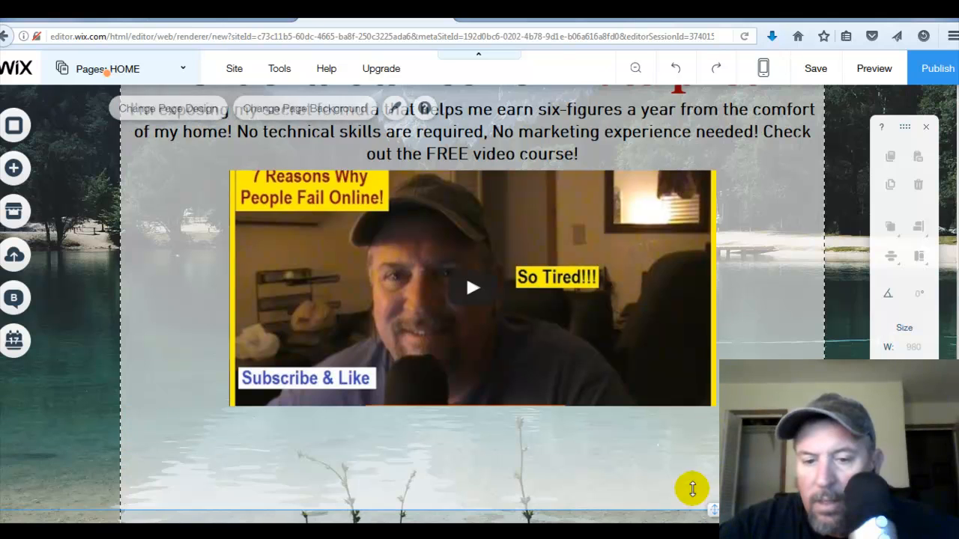
pyautogui.click(627, 367)
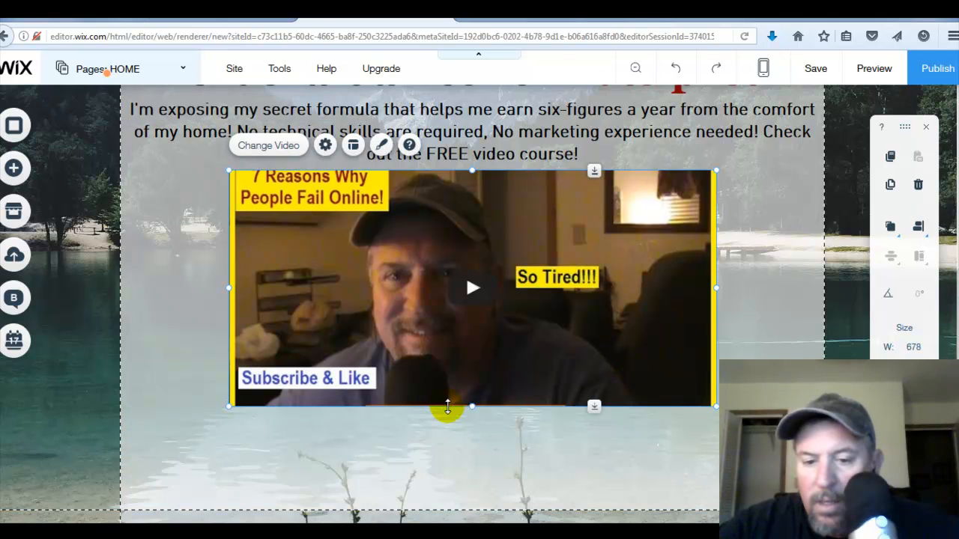
pyautogui.moveTo(593, 408); pyautogui.dragTo(594, 503)
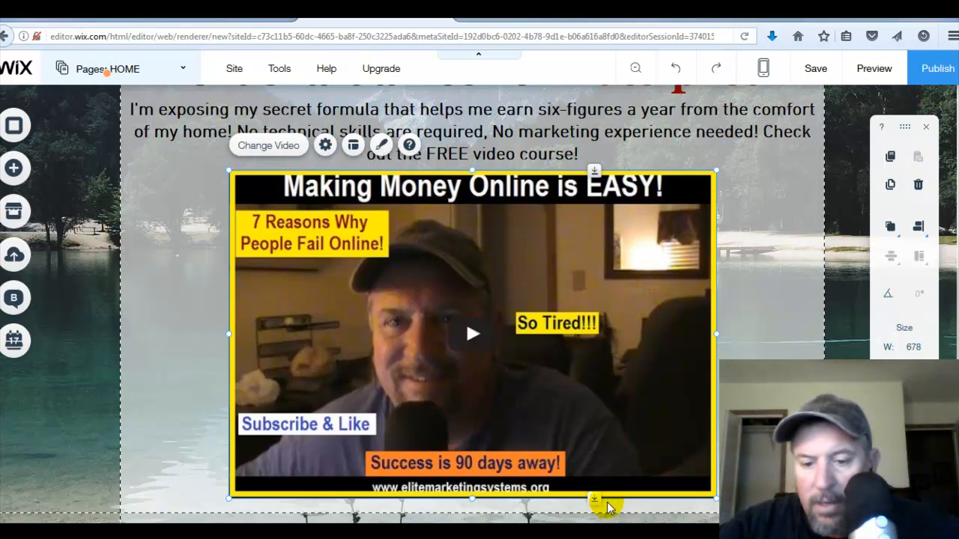
pyautogui.click(608, 508)
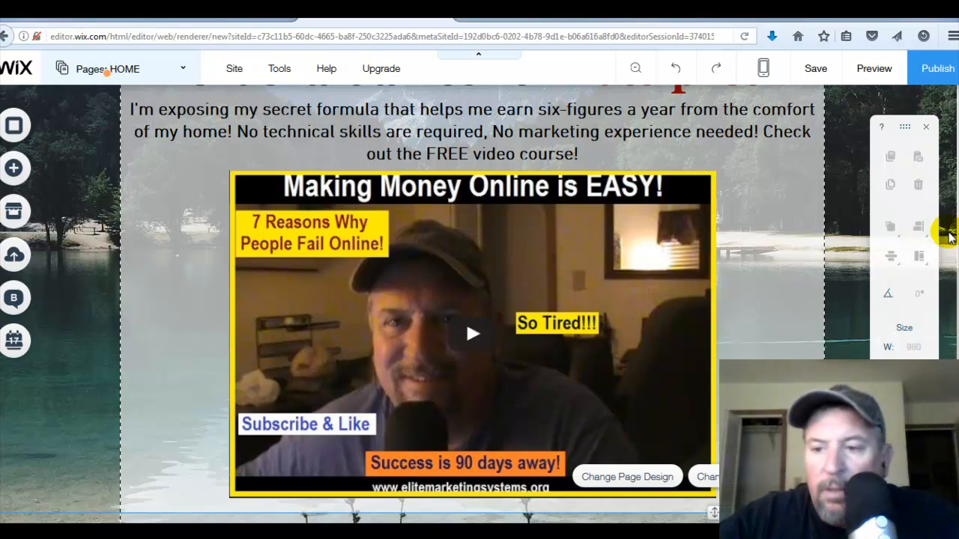
# - Try adding an HTML Code element below the video, then delete it
pyautogui.scroll(-3, 479, 247)
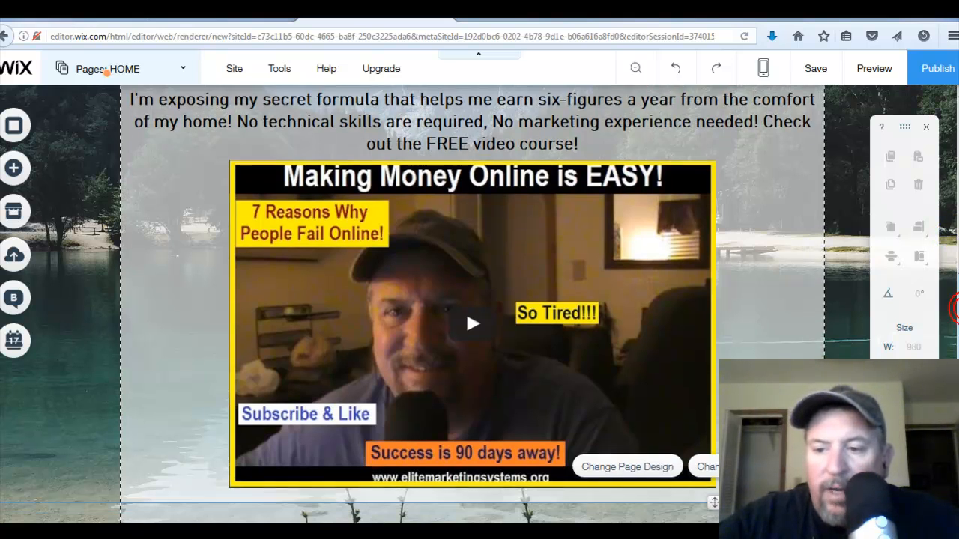
pyautogui.click(26, 174)
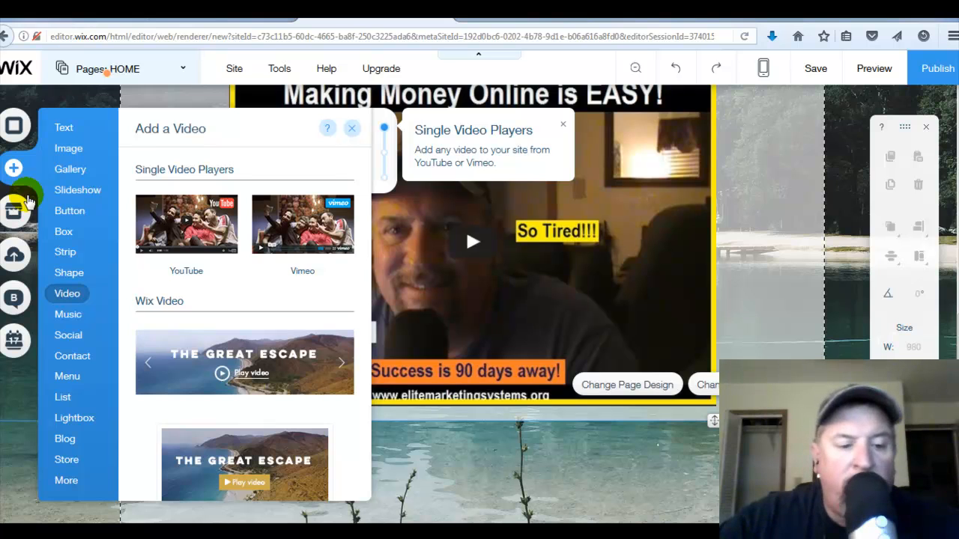
pyautogui.click(70, 484)
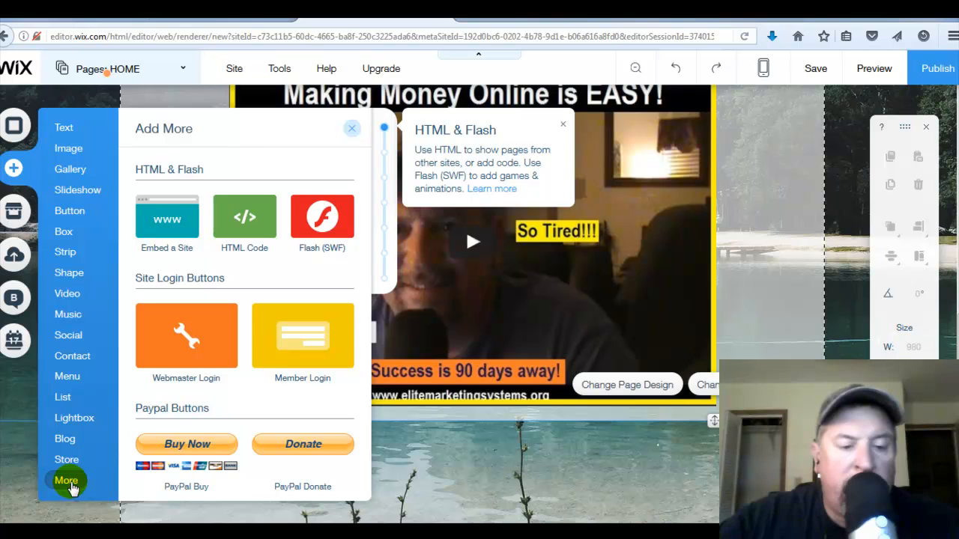
pyautogui.click(244, 225)
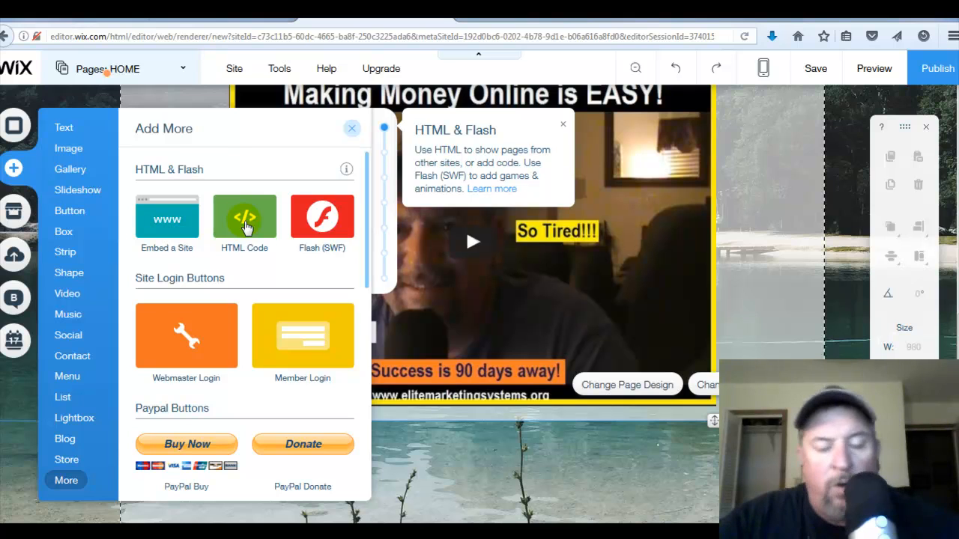
pyautogui.moveTo(247, 226)
pyautogui.mouseDown()
pyautogui.moveTo(425, 425)
pyautogui.moveTo(487, 434)
pyautogui.moveTo(473, 432)
pyautogui.mouseUp()
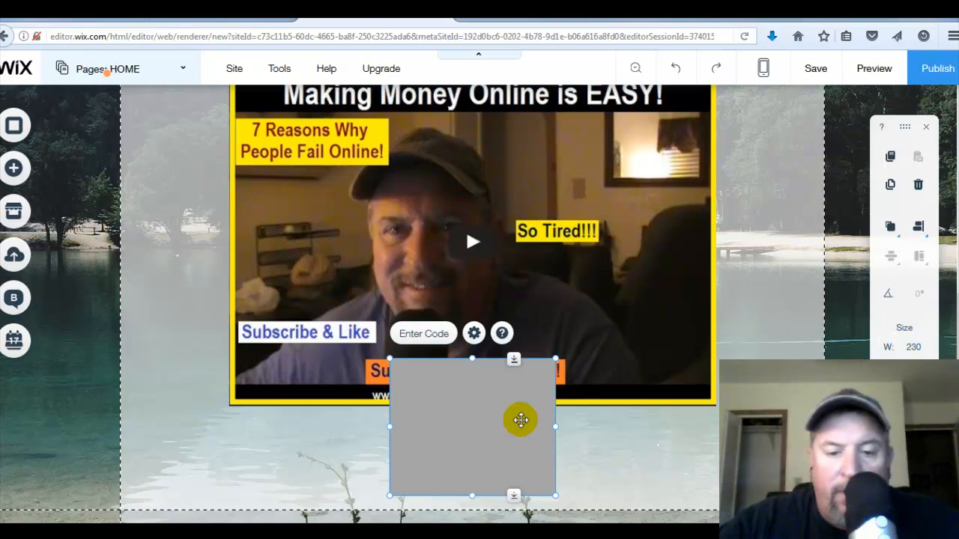
pyautogui.click(426, 336)
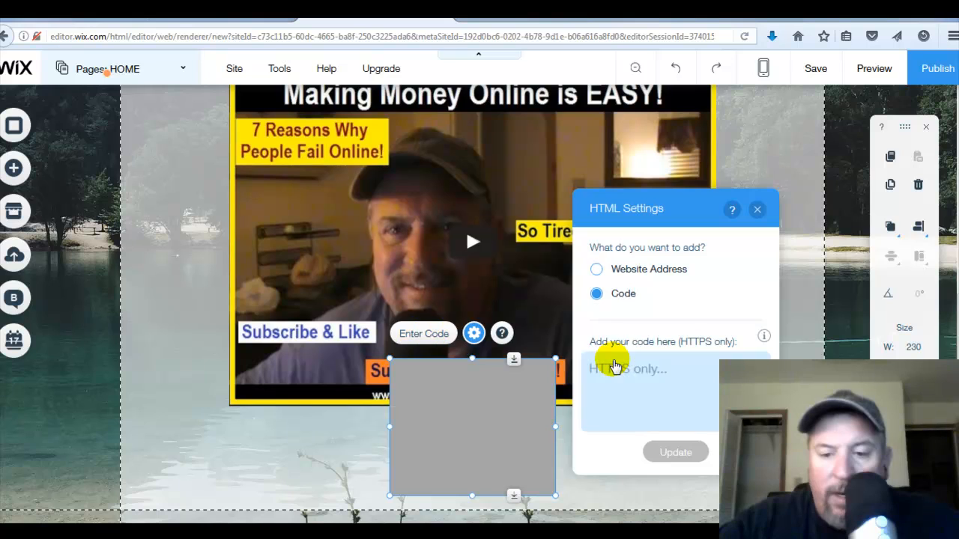
pyautogui.click(758, 212)
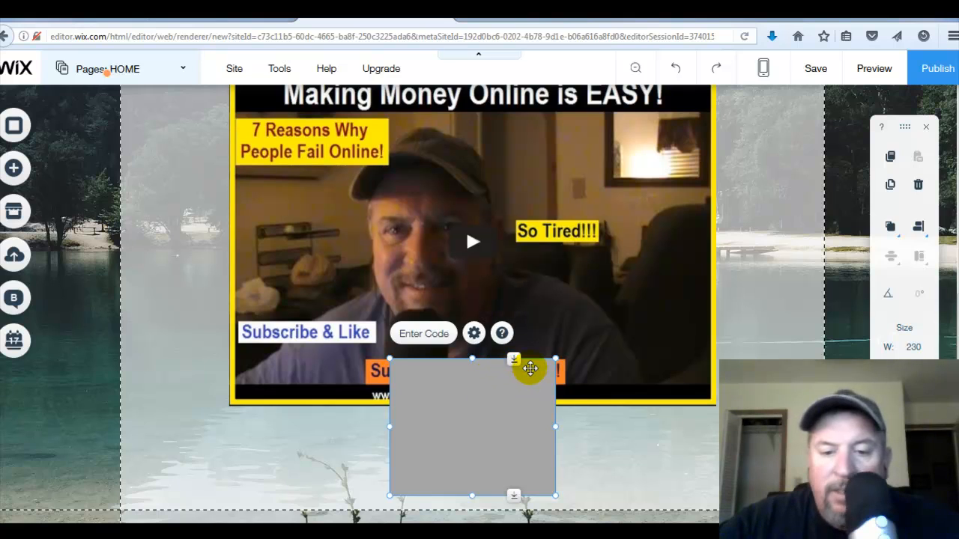
pyautogui.press('Delete')
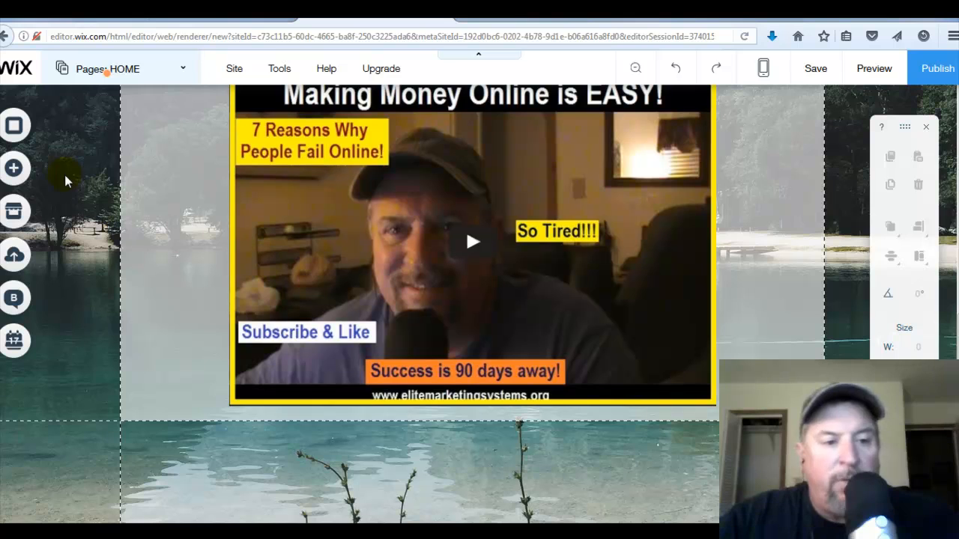
# - Add a dark grey themed button and place it just below the video player
pyautogui.click(27, 171)
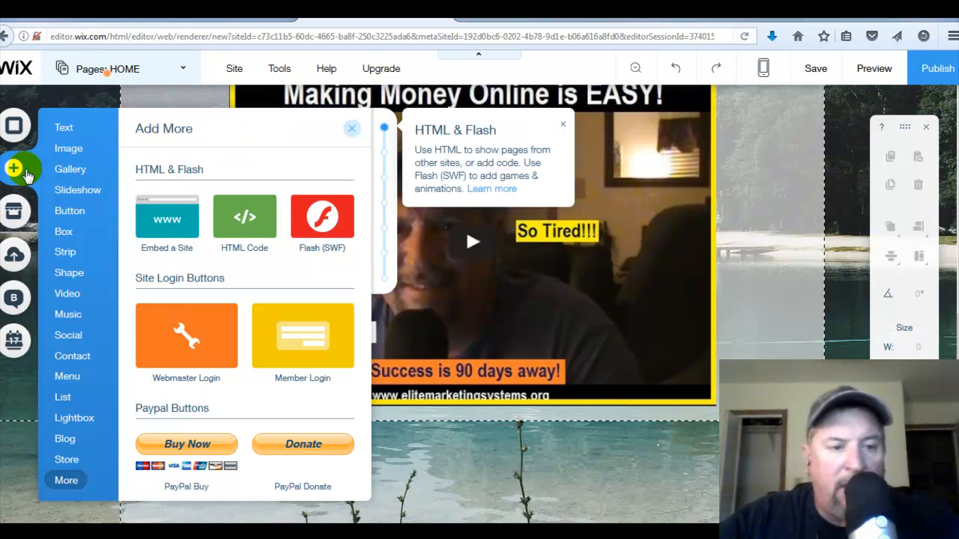
pyautogui.click(75, 191)
pyautogui.click(71, 213)
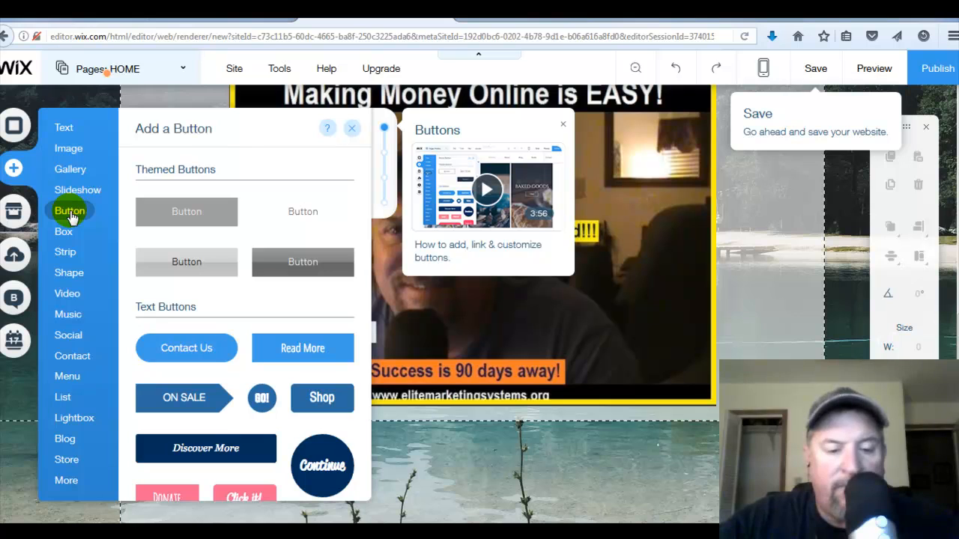
pyautogui.click(68, 251)
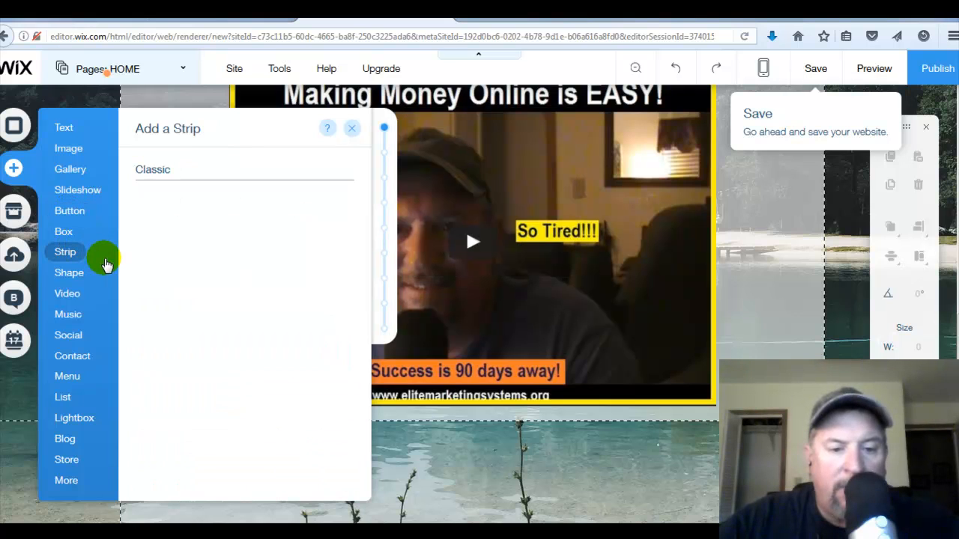
pyautogui.click(78, 211)
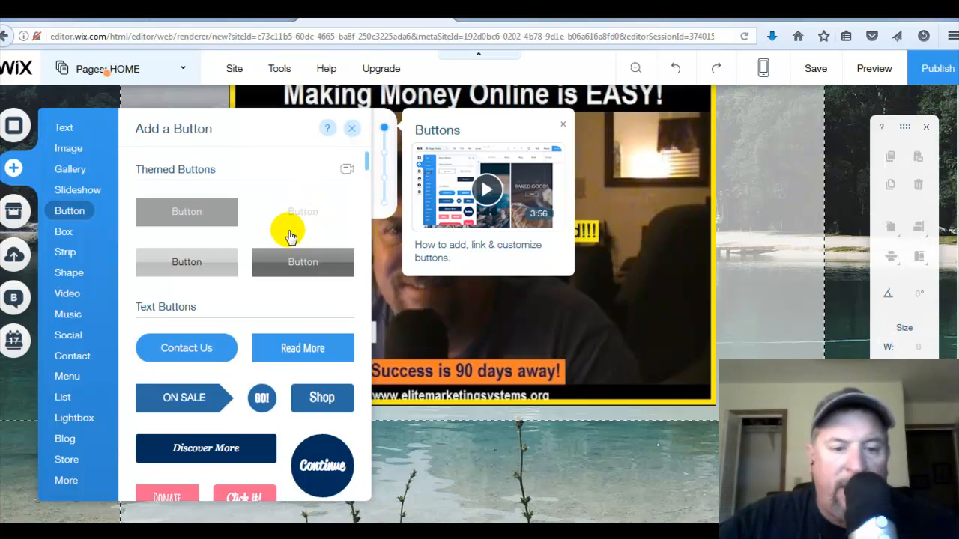
pyautogui.click(292, 265)
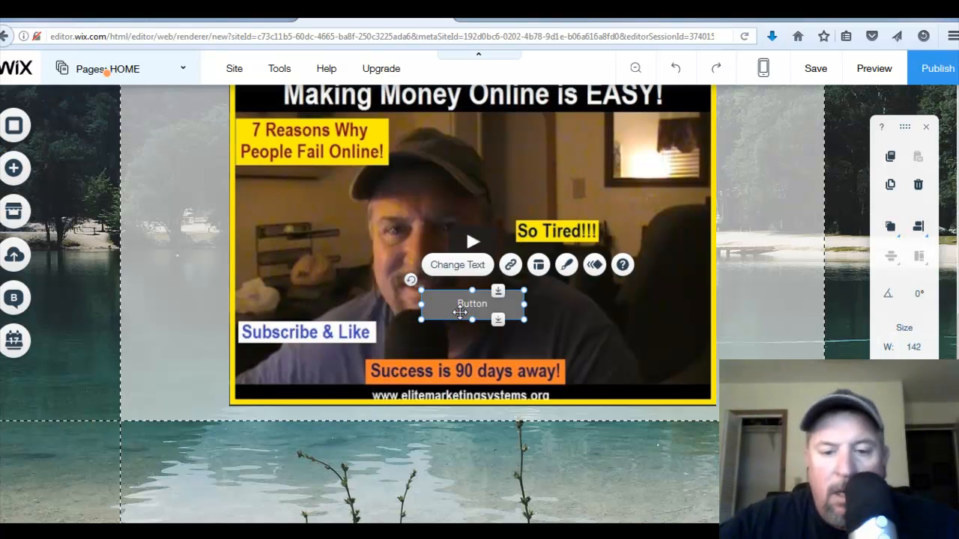
pyautogui.moveTo(455, 310); pyautogui.dragTo(459, 451)
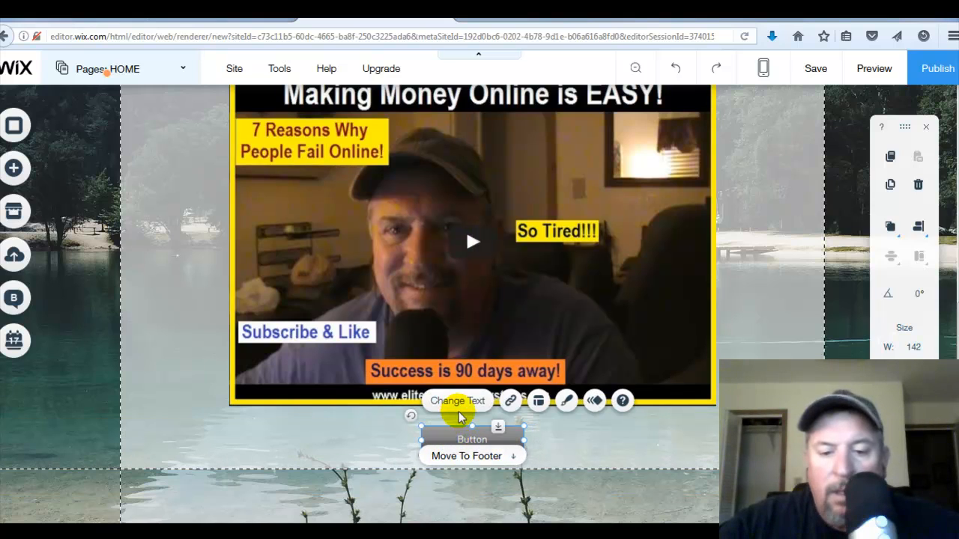
# - Customize the button's design and set its fill colour to dark red #8B0000
pyautogui.click(565, 403)
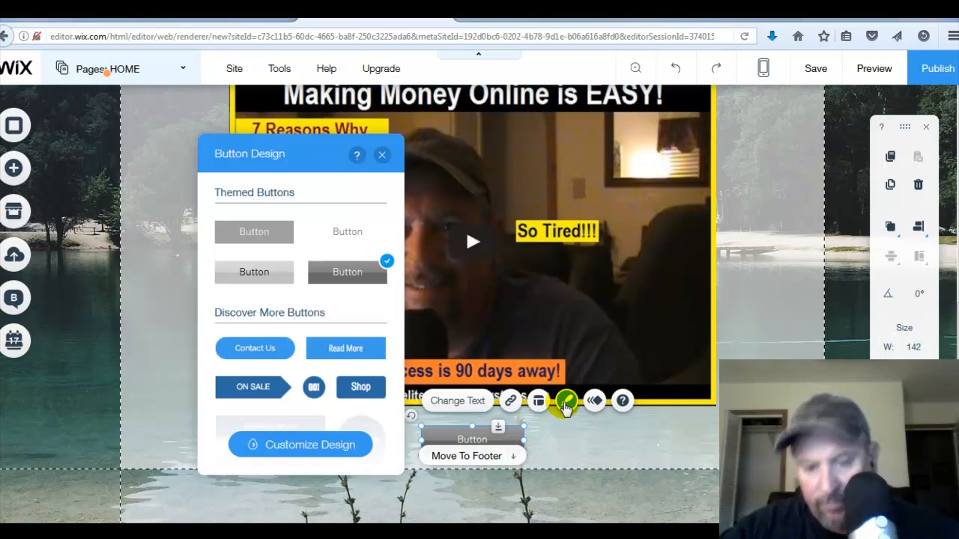
pyautogui.click(566, 402)
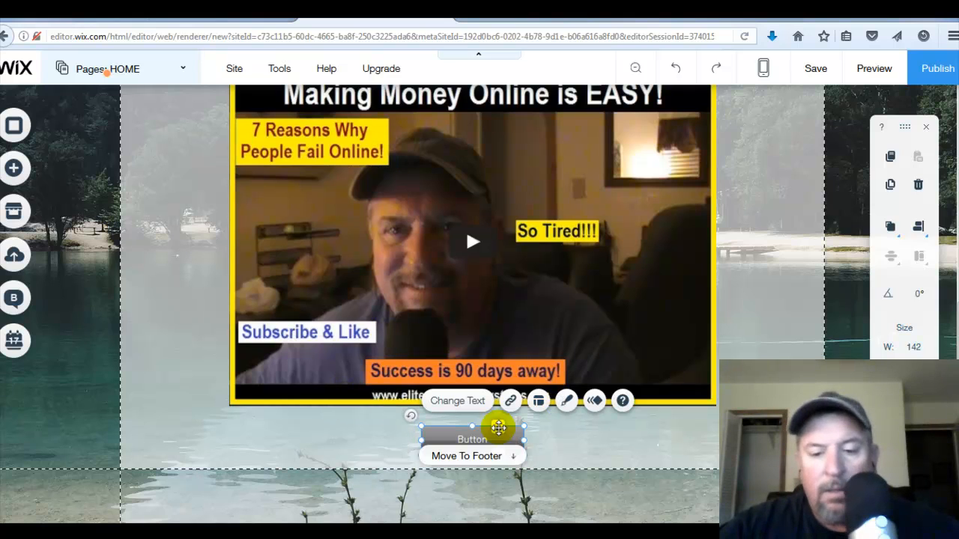
pyautogui.click(567, 403)
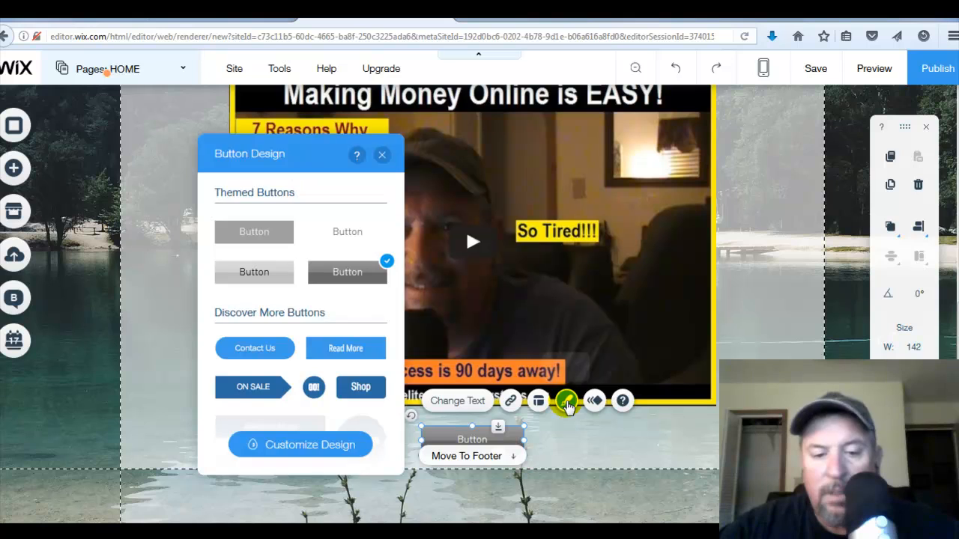
pyautogui.click(343, 449)
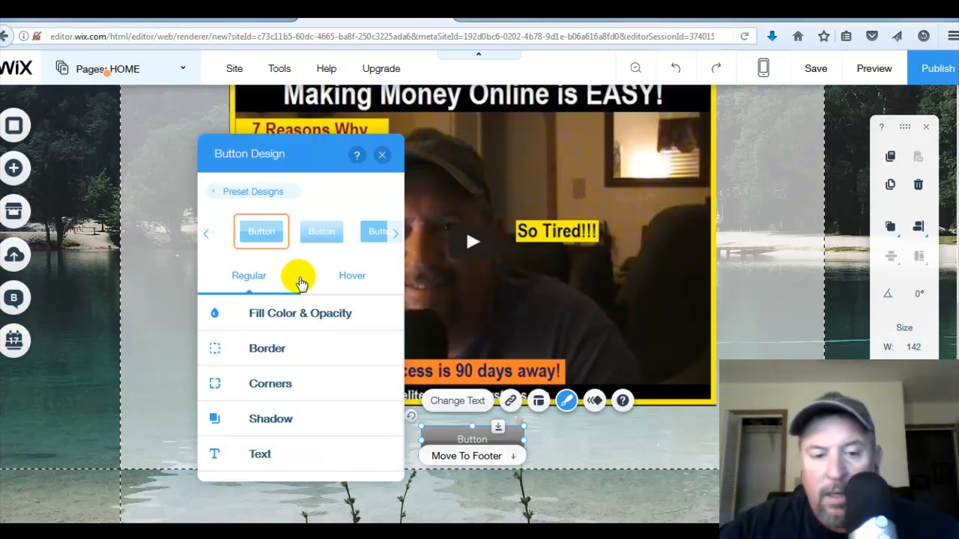
pyautogui.click(271, 315)
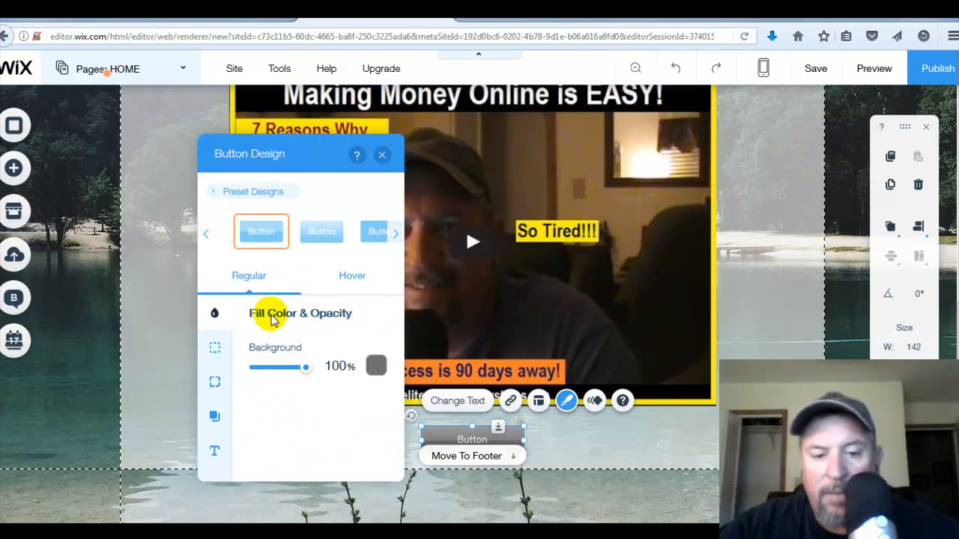
pyautogui.click(375, 367)
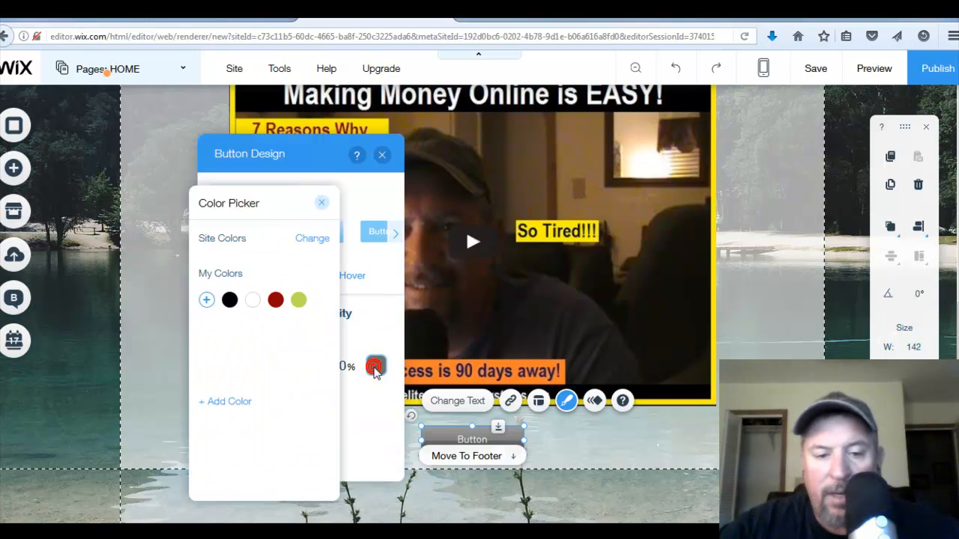
pyautogui.click(274, 386)
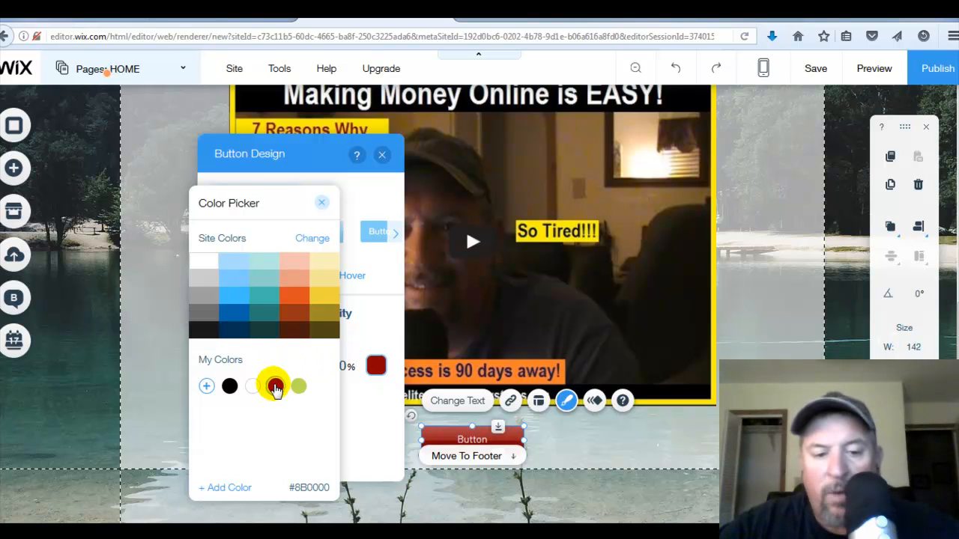
# - Switch the site colour palette to the gold, red and grey preset, setting its red swatch to 8B0000
pyautogui.click(311, 239)
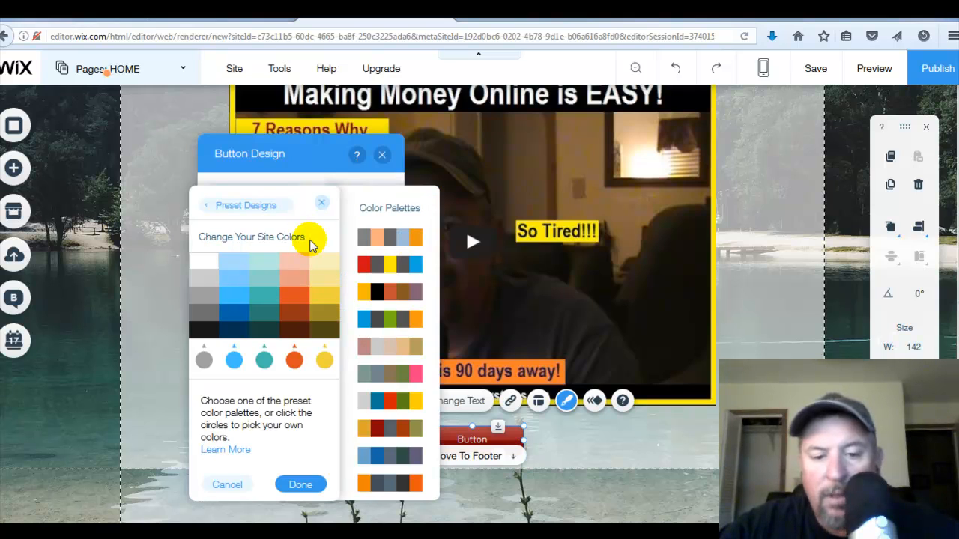
pyautogui.click(359, 374)
pyautogui.click(374, 433)
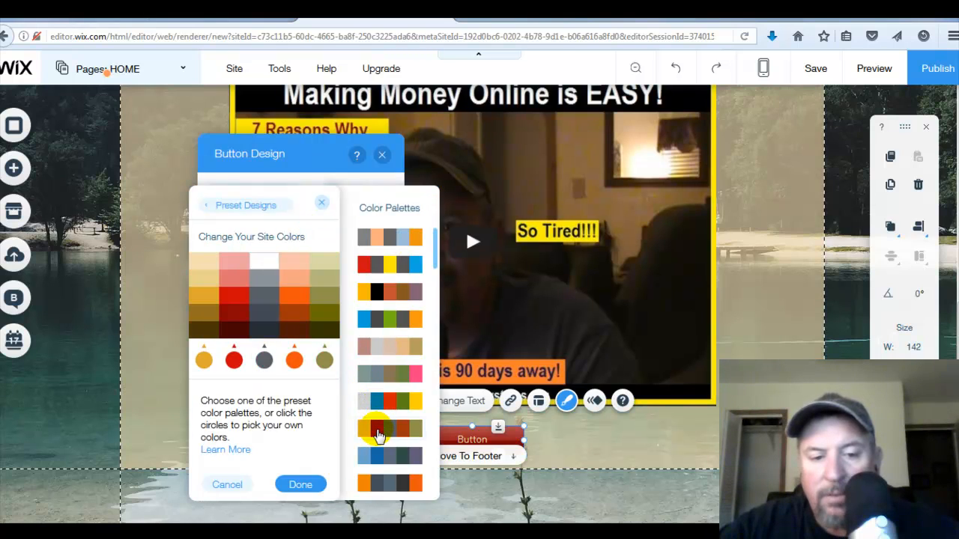
pyautogui.click(238, 331)
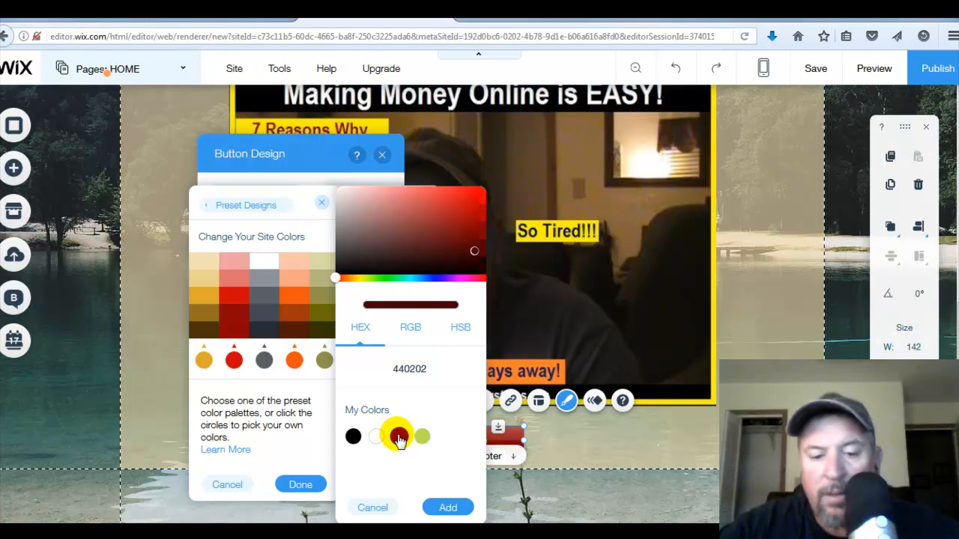
pyautogui.click(399, 438)
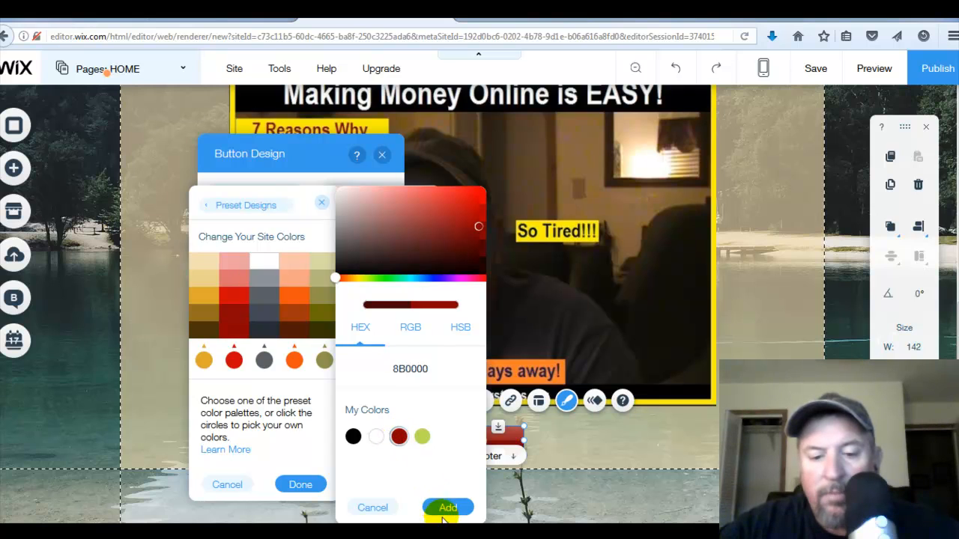
pyautogui.click(443, 511)
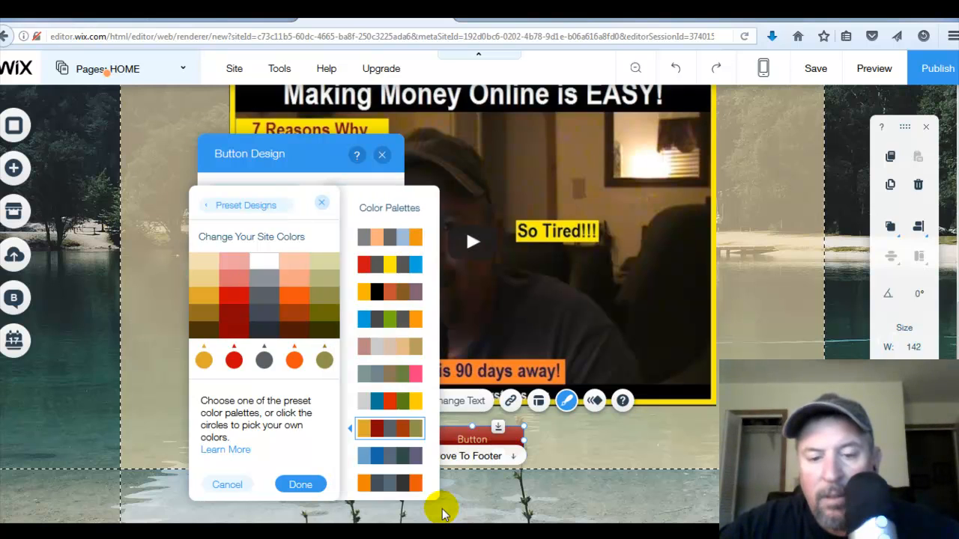
pyautogui.click(301, 484)
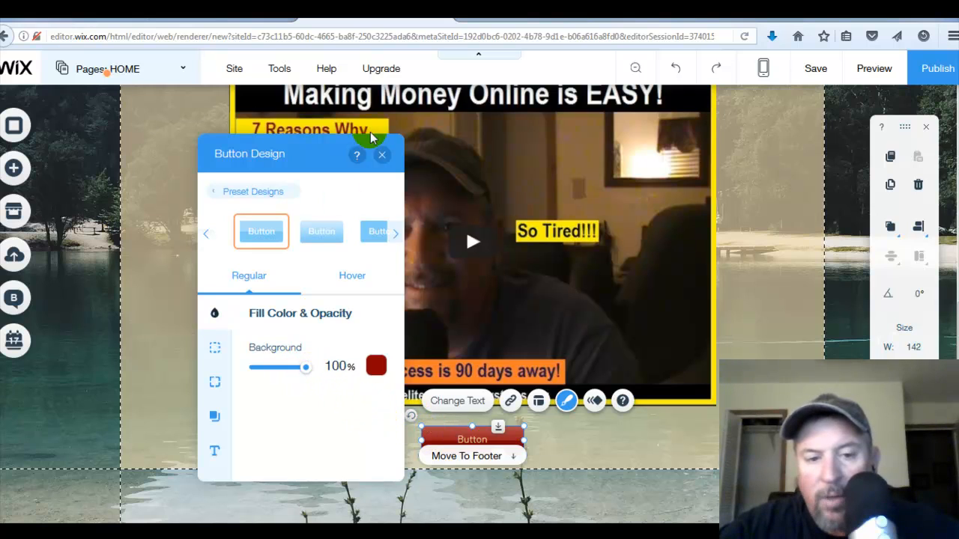
# - Browse the preset button designs and apply the one with a drop shadow
pyautogui.click(397, 235)
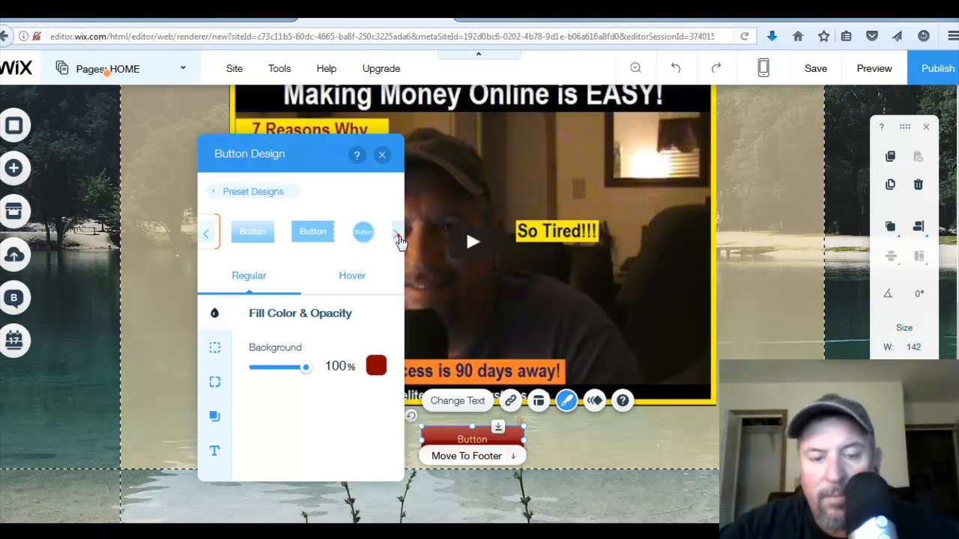
pyautogui.click(397, 235)
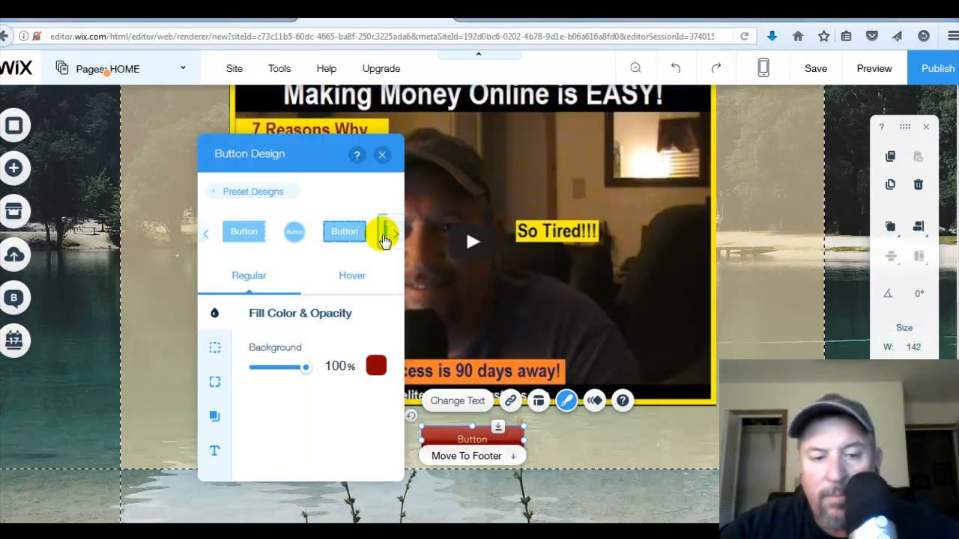
pyautogui.click(208, 237)
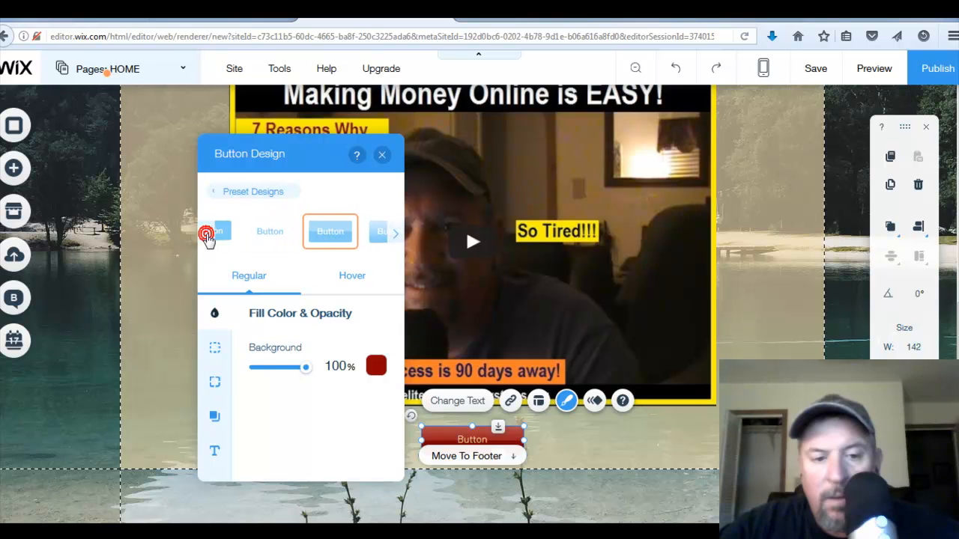
pyautogui.click(206, 235)
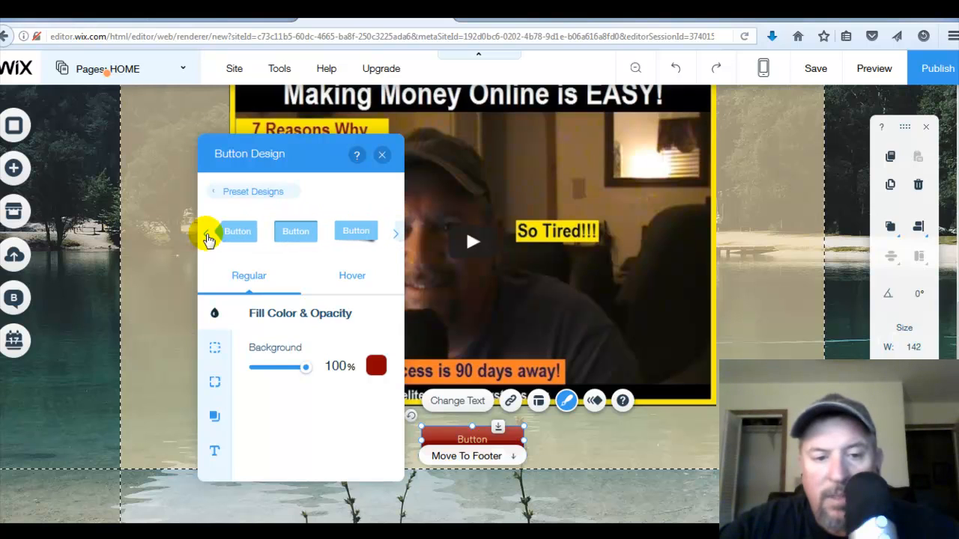
pyautogui.click(206, 234)
pyautogui.click(207, 235)
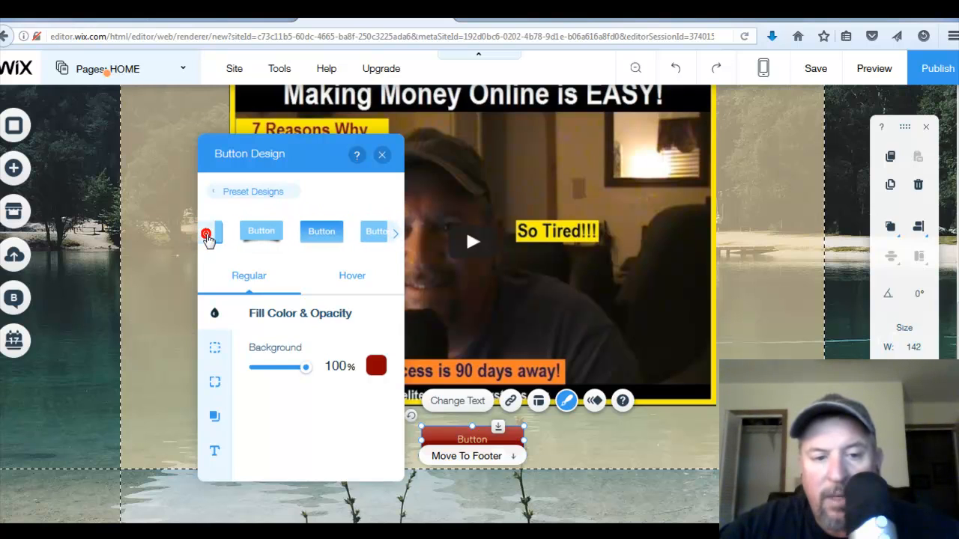
pyautogui.click(208, 236)
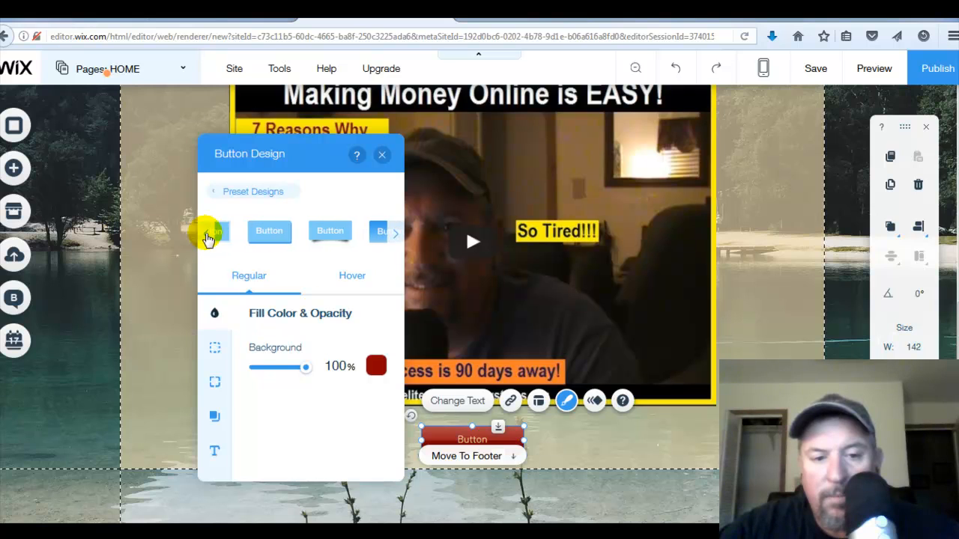
pyautogui.click(314, 227)
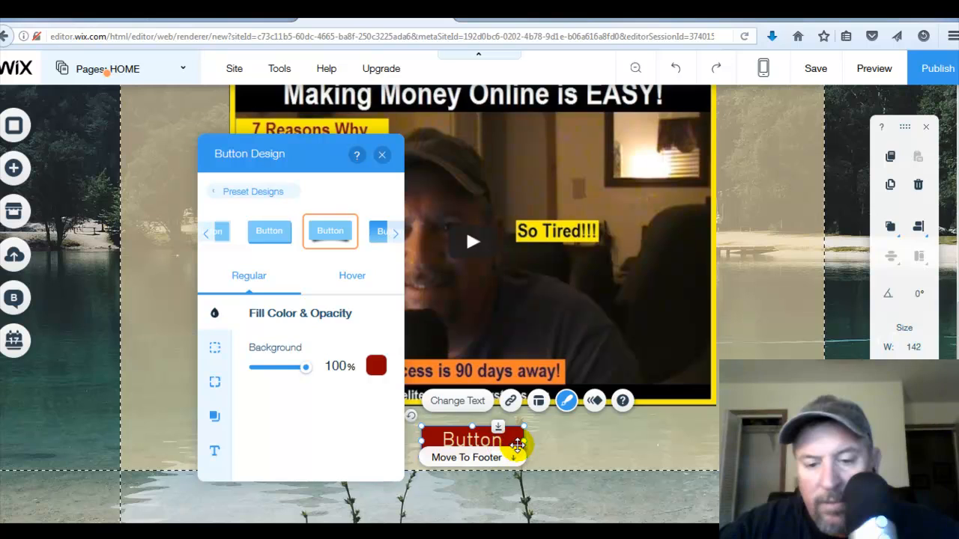
# - Widen the button to about 374 px and centre it below the video player
pyautogui.moveTo(524, 440); pyautogui.dragTo(690, 438)
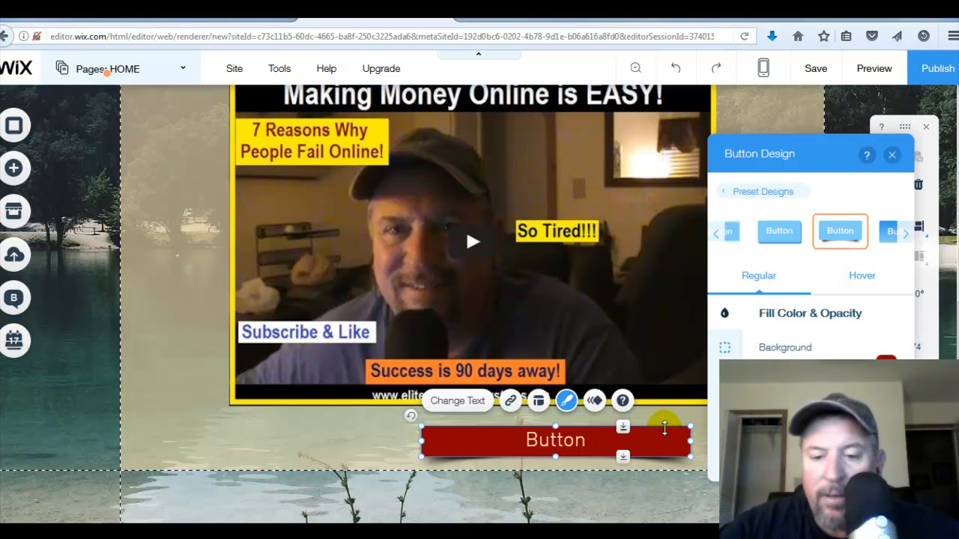
pyautogui.moveTo(593, 442); pyautogui.dragTo(509, 441)
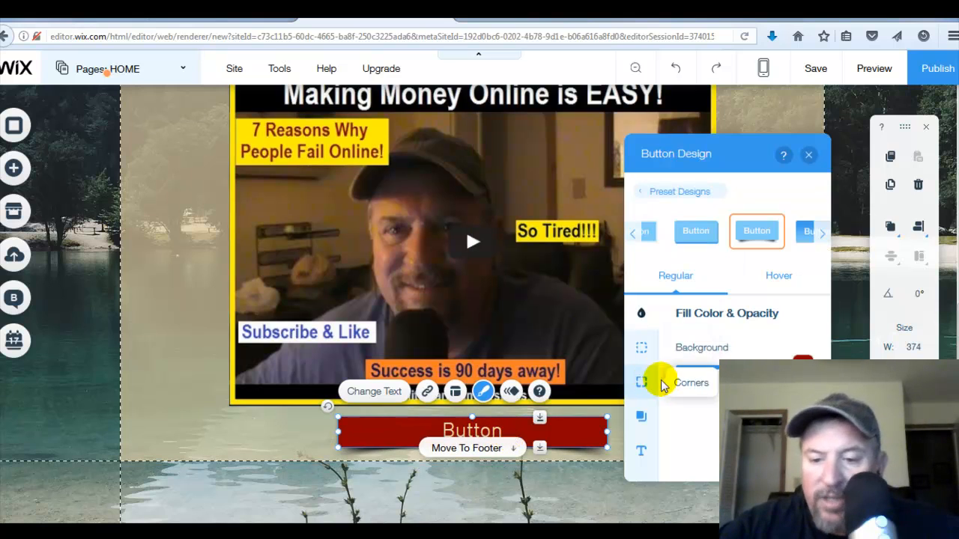
# - Inspect the button's fill and text design settings
pyautogui.click(641, 456)
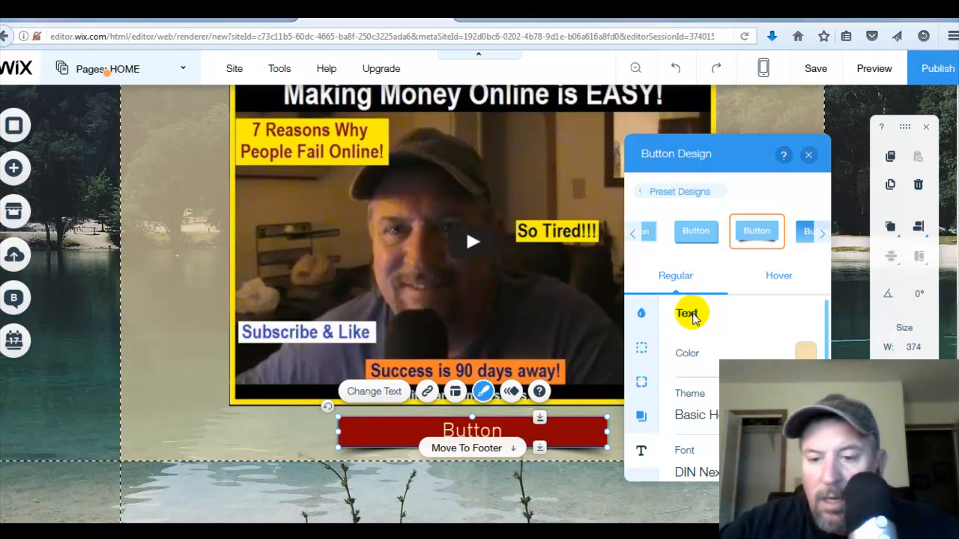
pyautogui.click(642, 316)
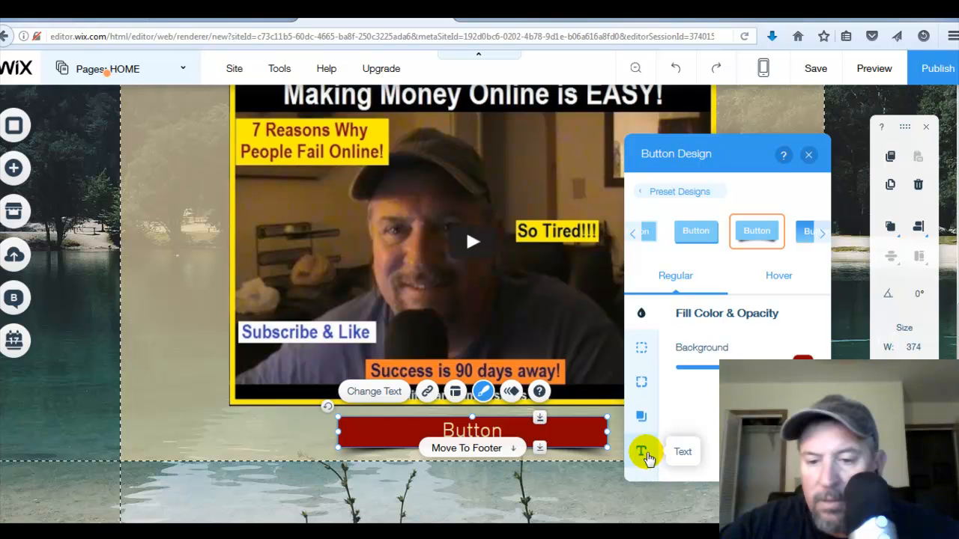
pyautogui.click(646, 453)
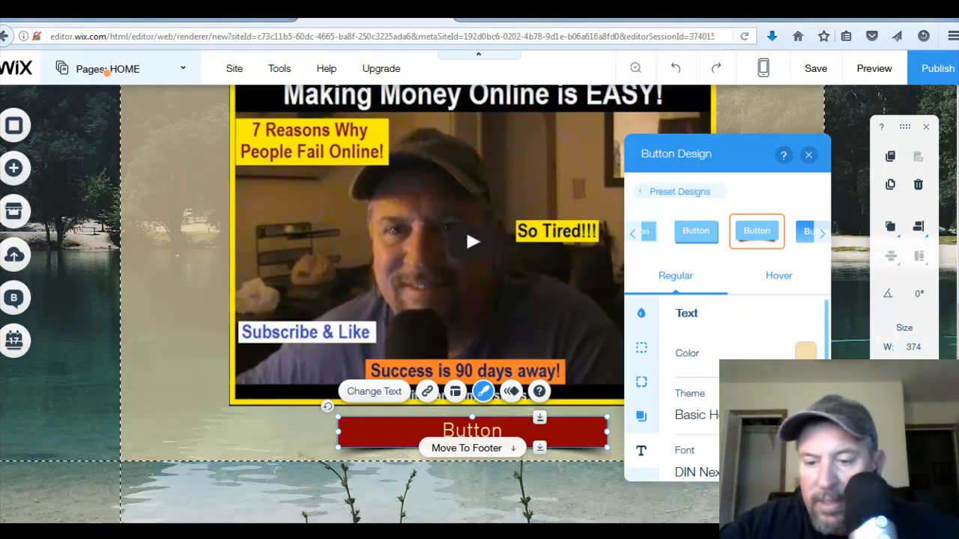
pyautogui.scroll(-3, 749, 352)
pyautogui.scroll(1, 749, 352)
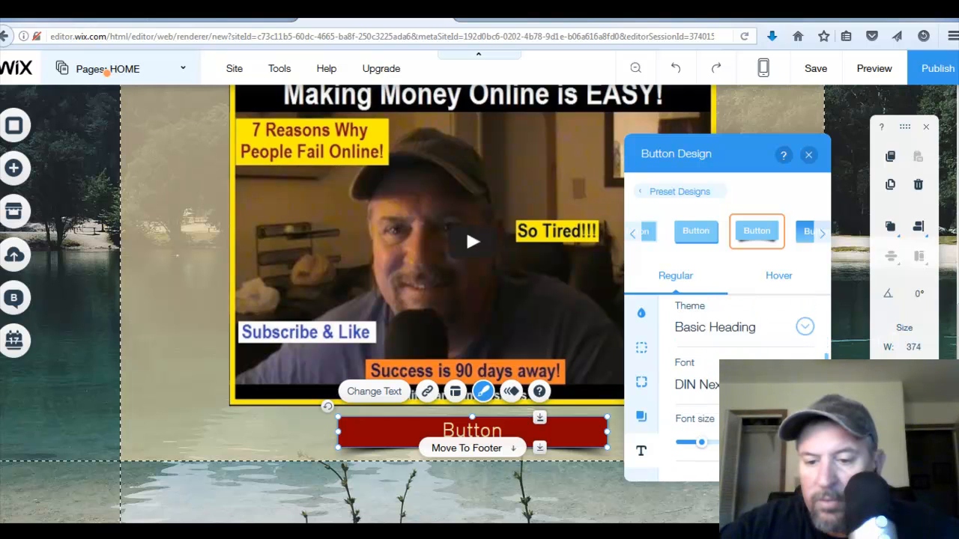
pyautogui.scroll(3, 726, 360)
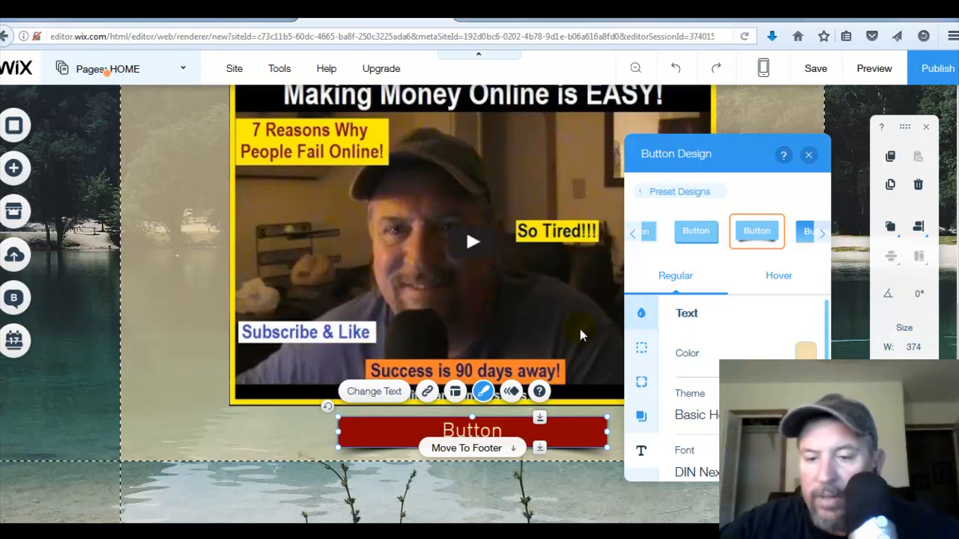
# - Change the button's text to "Send me to the FREE Video"
pyautogui.click(391, 395)
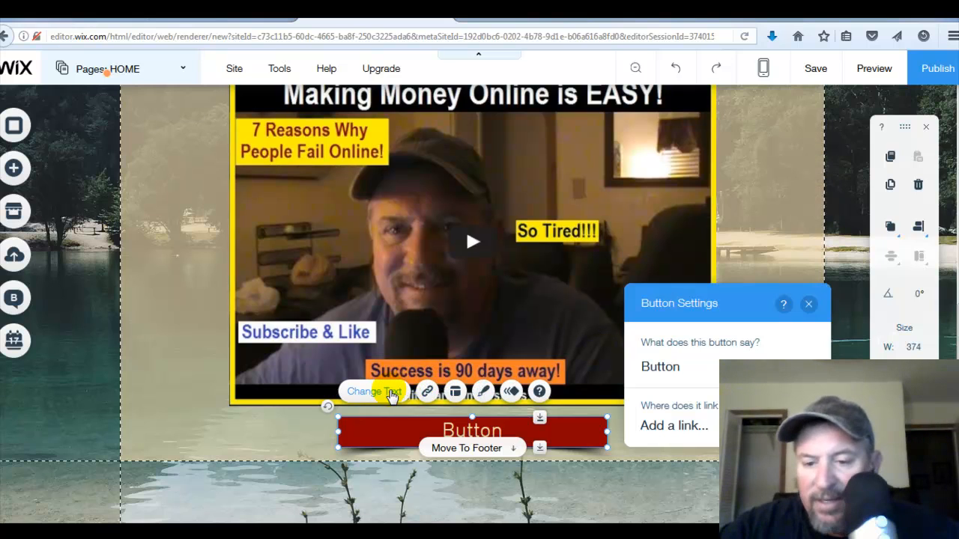
pyautogui.click(684, 365)
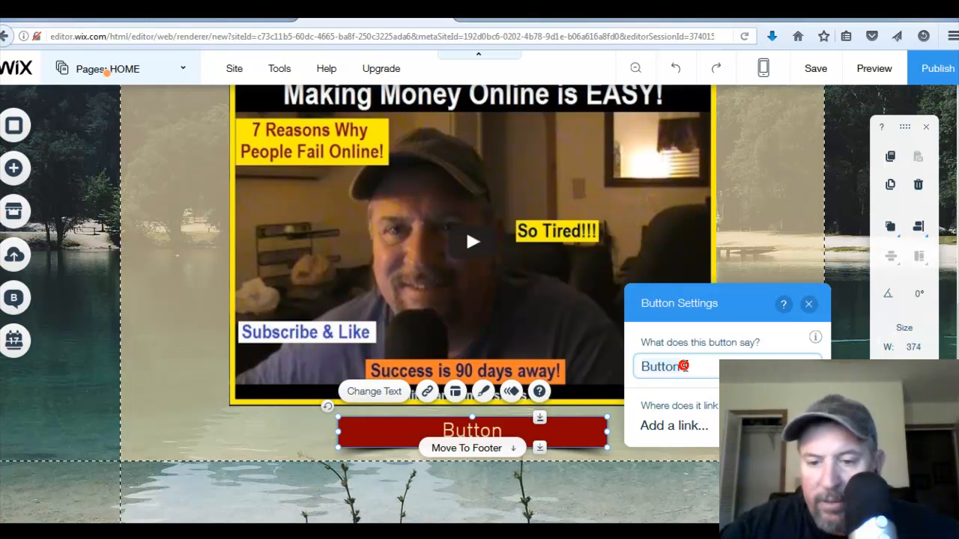
pyautogui.click(683, 365)
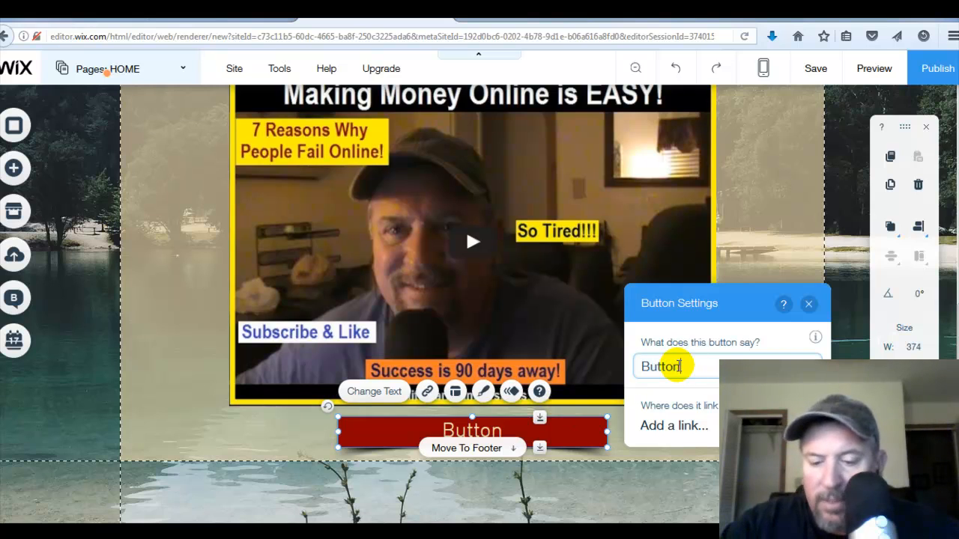
pyautogui.press('BackSpace')
pyautogui.press('BackSpace')
pyautogui.press('BackSpace')
pyautogui.press('BackSpace')
pyautogui.press('BackSpace')
pyautogui.press('BackSpace')
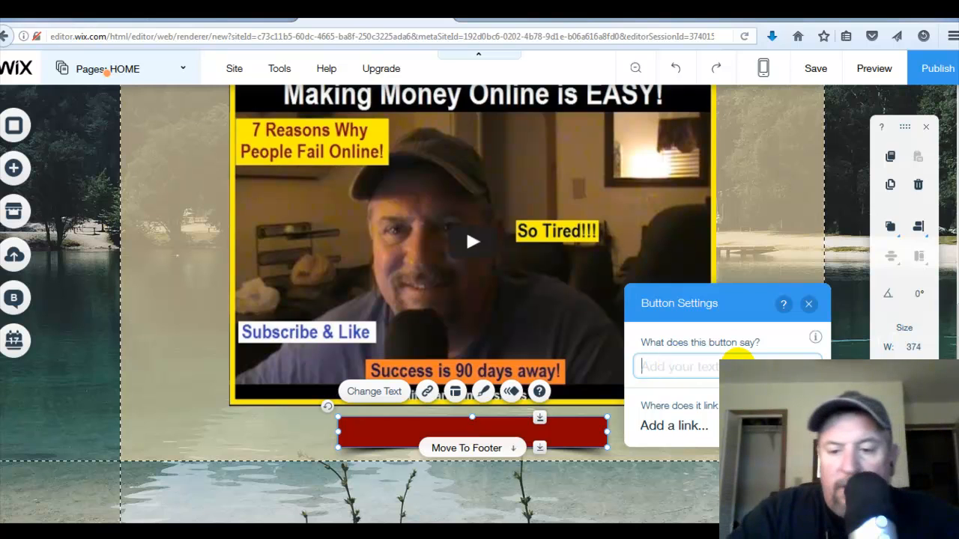
pyautogui.write('Send me ')
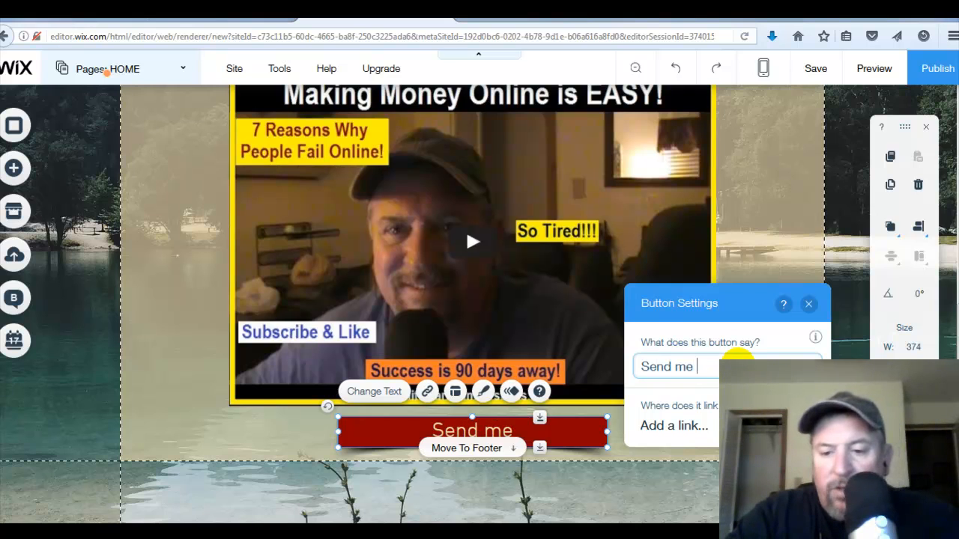
pyautogui.write('to the FREE')
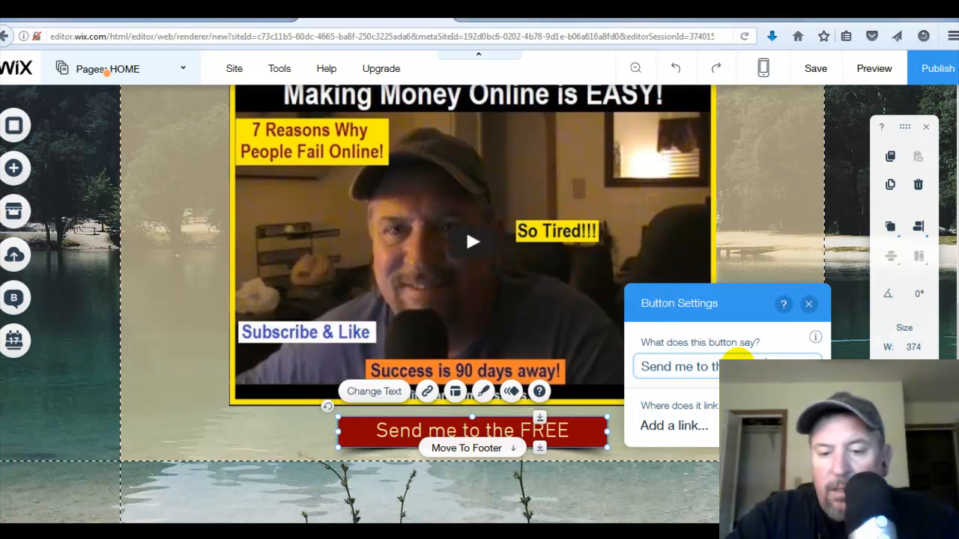
pyautogui.write(' Vido')
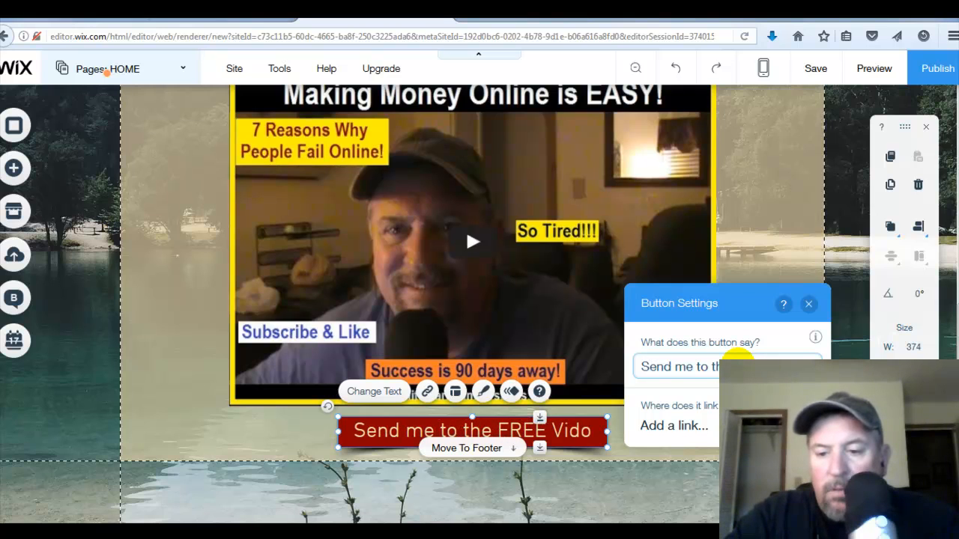
pyautogui.press('BackSpace')
pyautogui.write('eo')
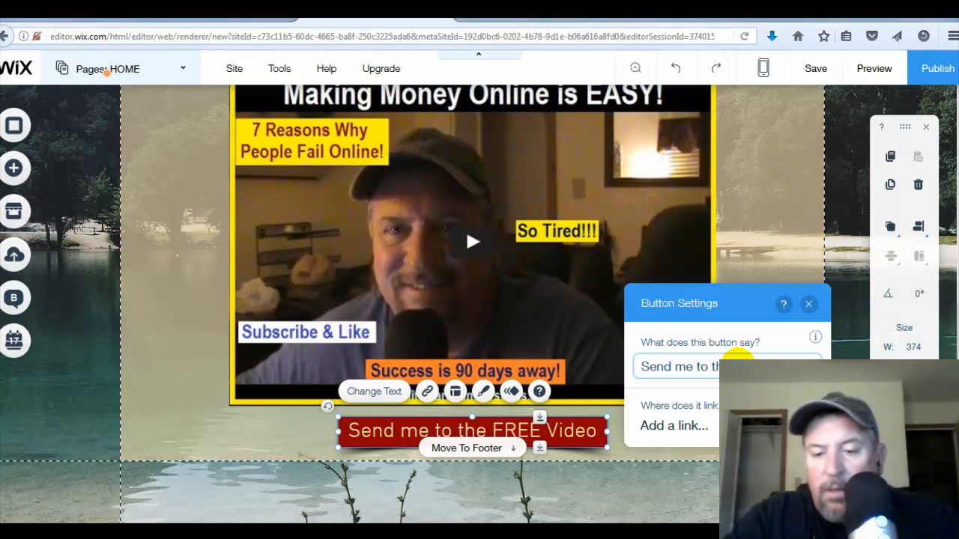
pyautogui.write('!')
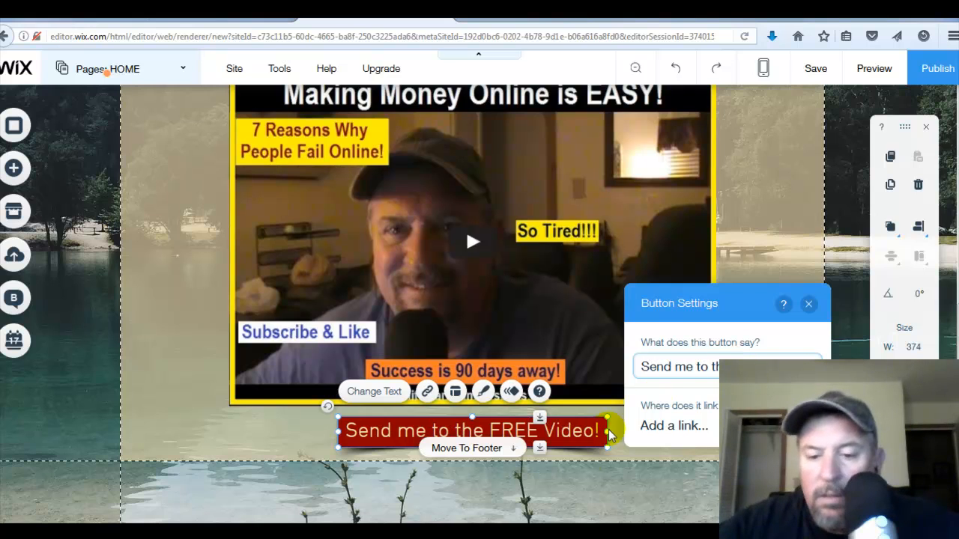
# - Add an exclamation mark to the button text, then widen the button to about 423 px and re-centre it below the video
pyautogui.moveTo(338, 431); pyautogui.dragTo(302, 429)
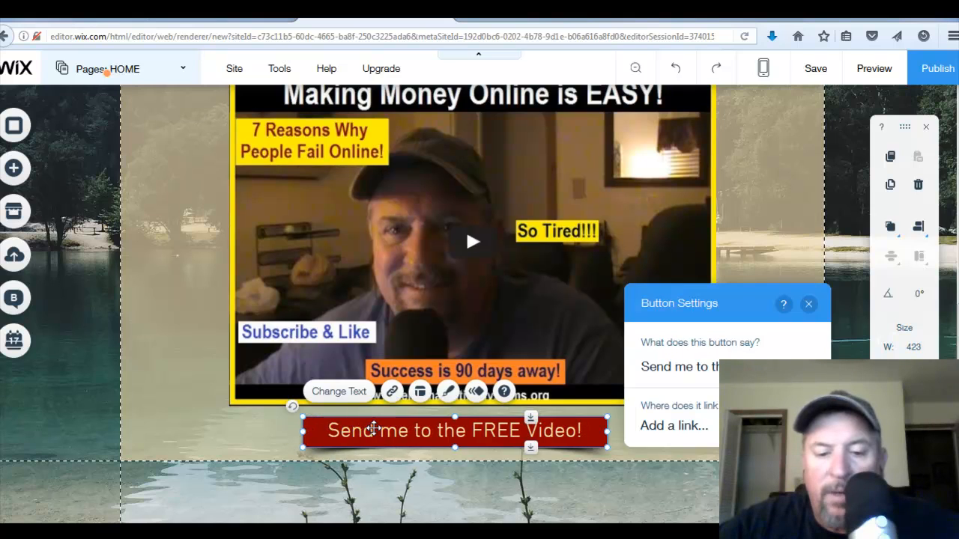
pyautogui.moveTo(373, 429); pyautogui.dragTo(391, 433)
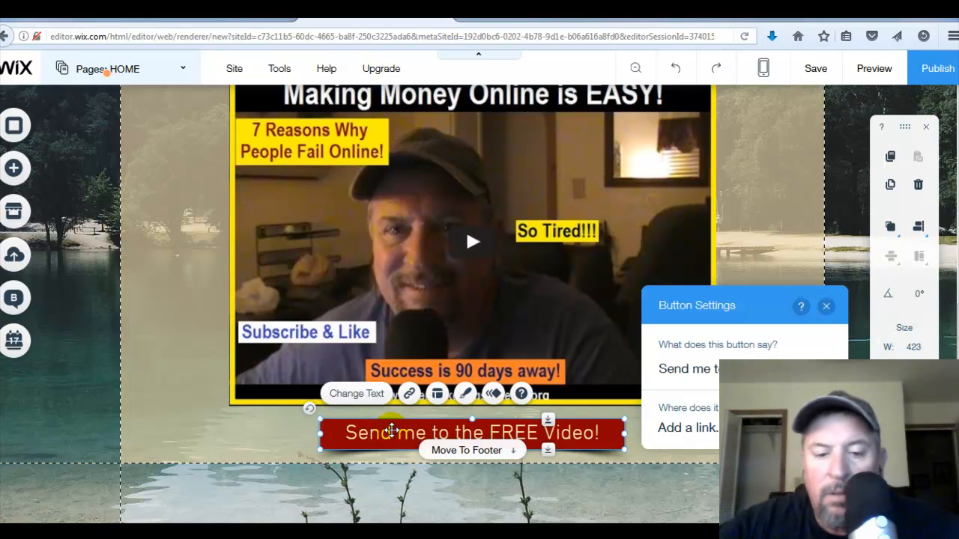
# - Change the site colour palette to the blue, grey, green and orange theme from the button's design settings
pyautogui.click(349, 395)
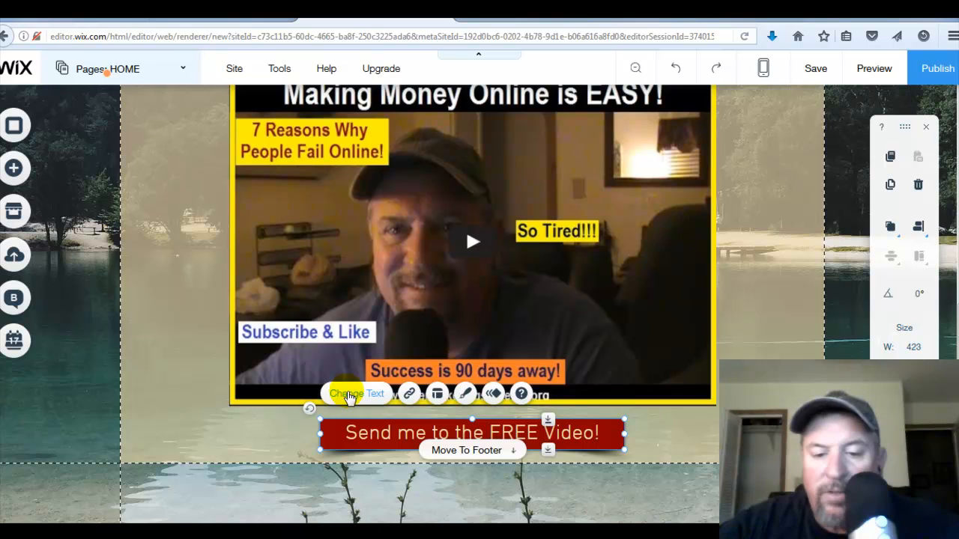
pyautogui.click(348, 396)
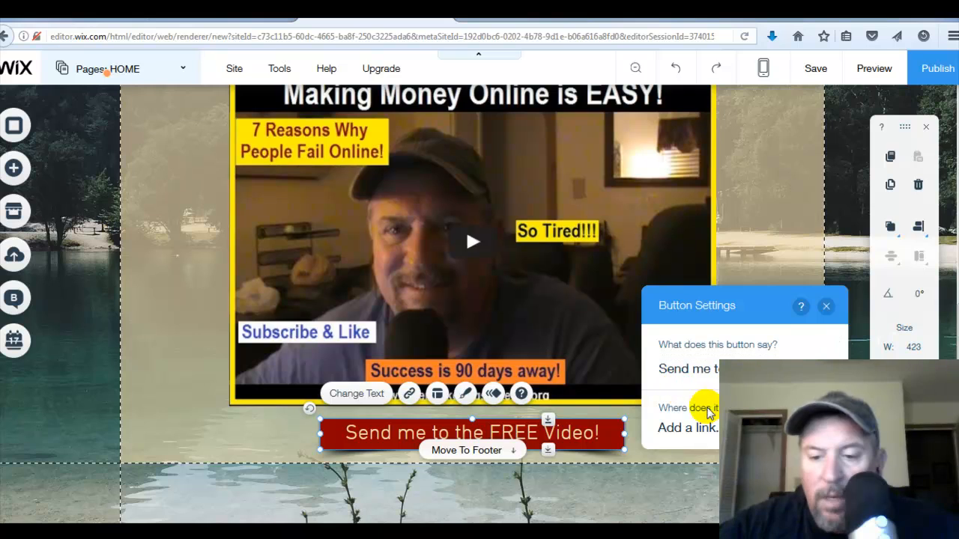
pyautogui.click(465, 395)
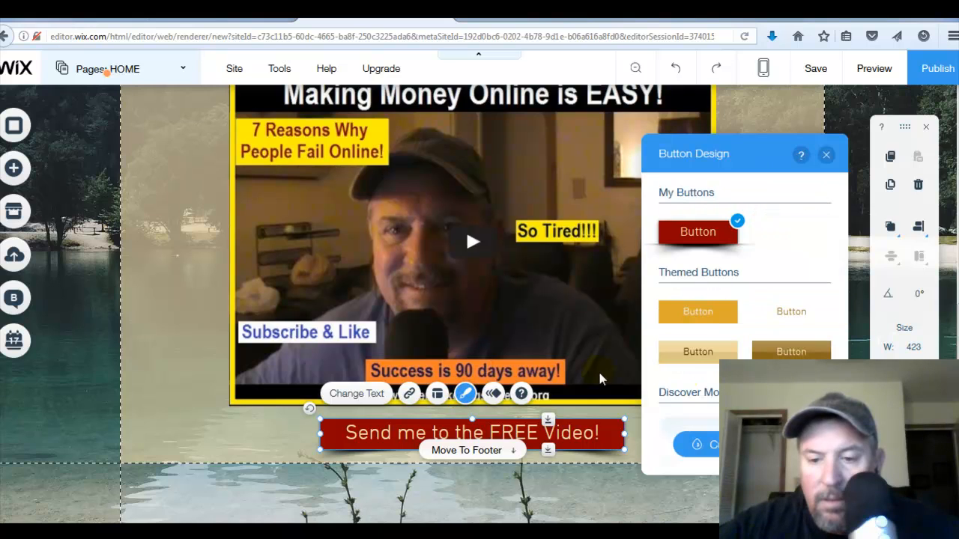
pyautogui.click(712, 446)
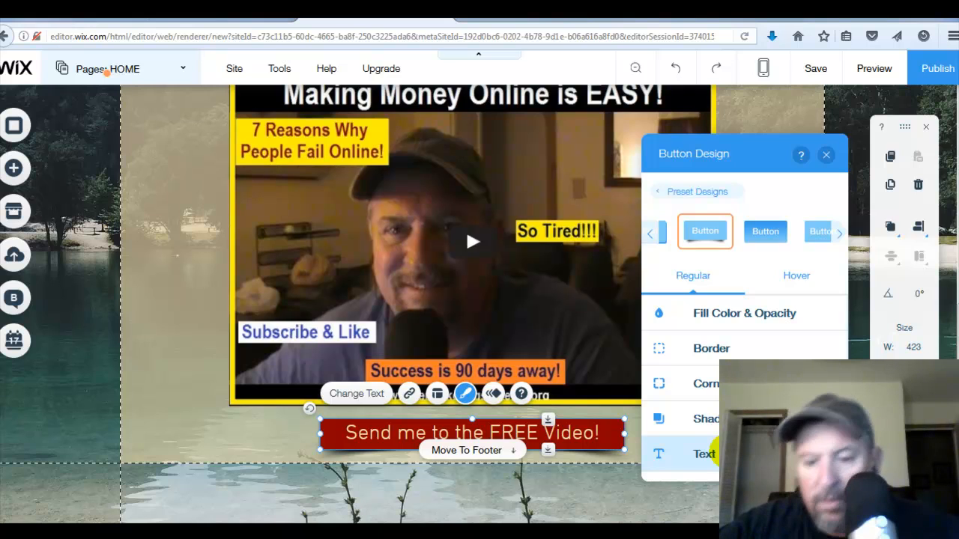
pyautogui.click(708, 454)
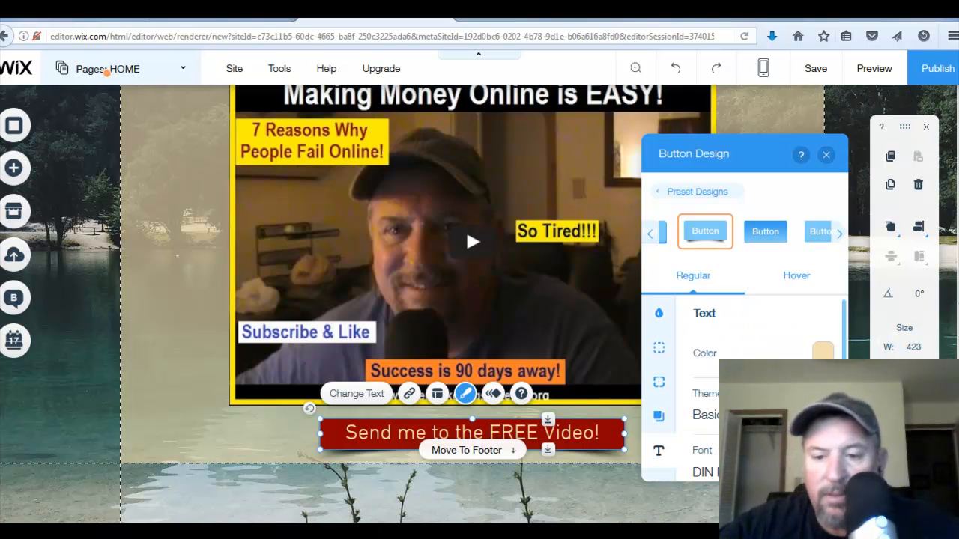
pyautogui.click(823, 352)
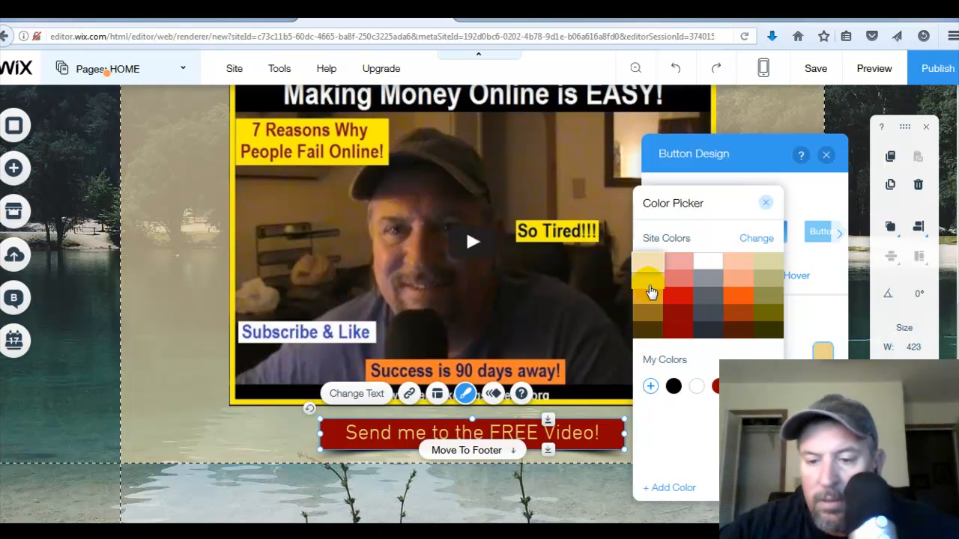
pyautogui.click(771, 240)
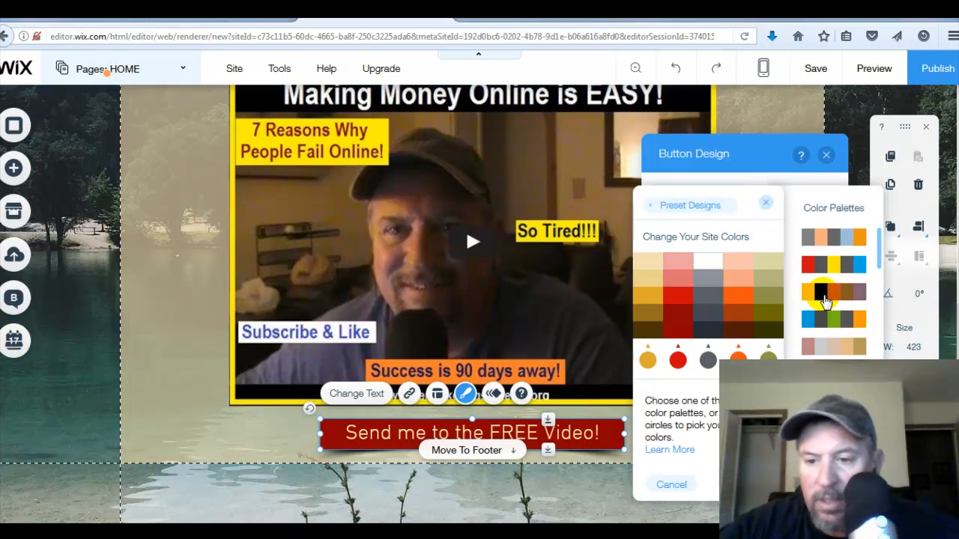
pyautogui.click(861, 320)
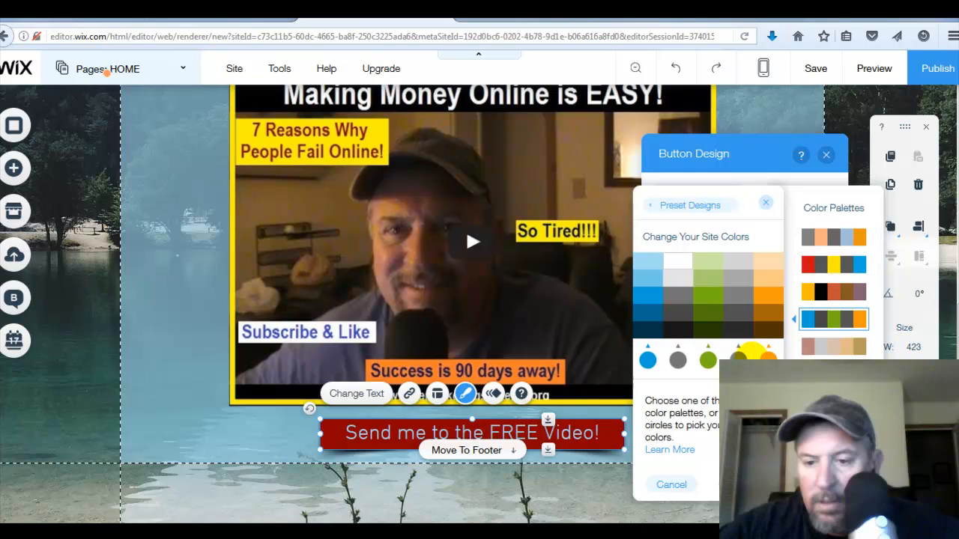
pyautogui.click(768, 358)
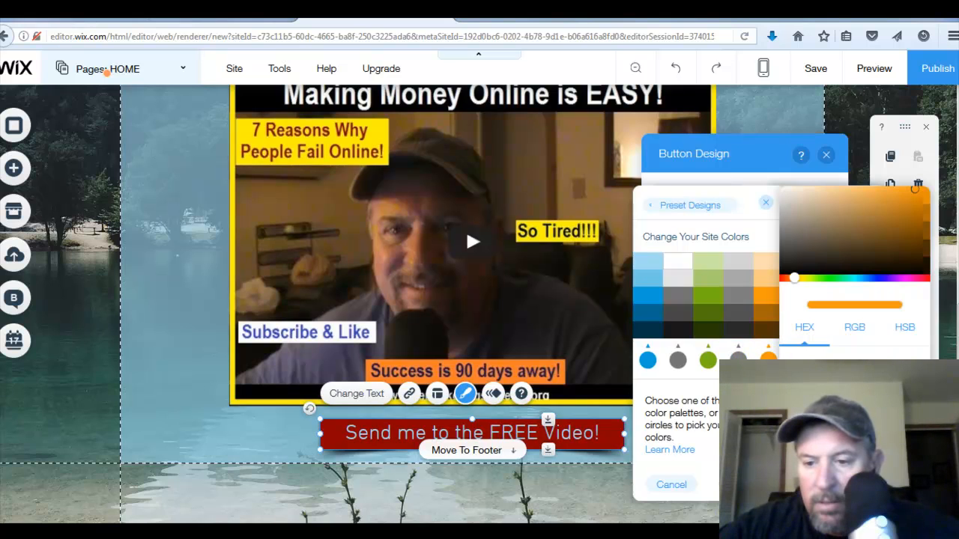
pyautogui.press('Escape')
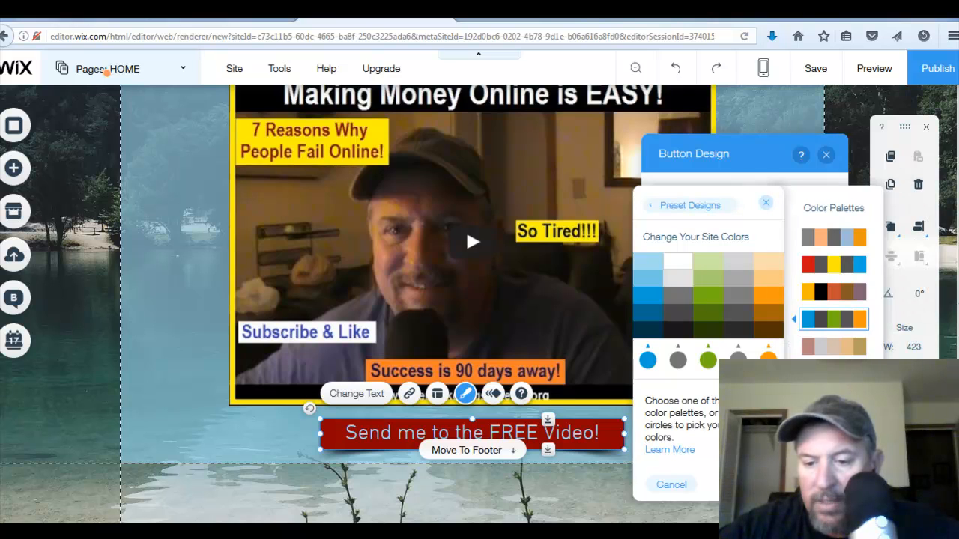
pyautogui.press('Escape')
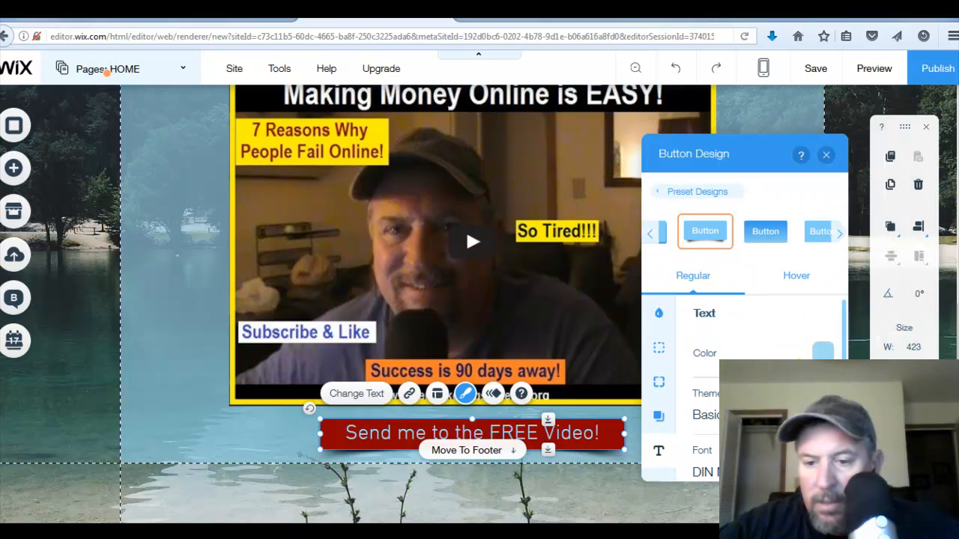
# - Set the button's text colour to orange
pyautogui.click(730, 319)
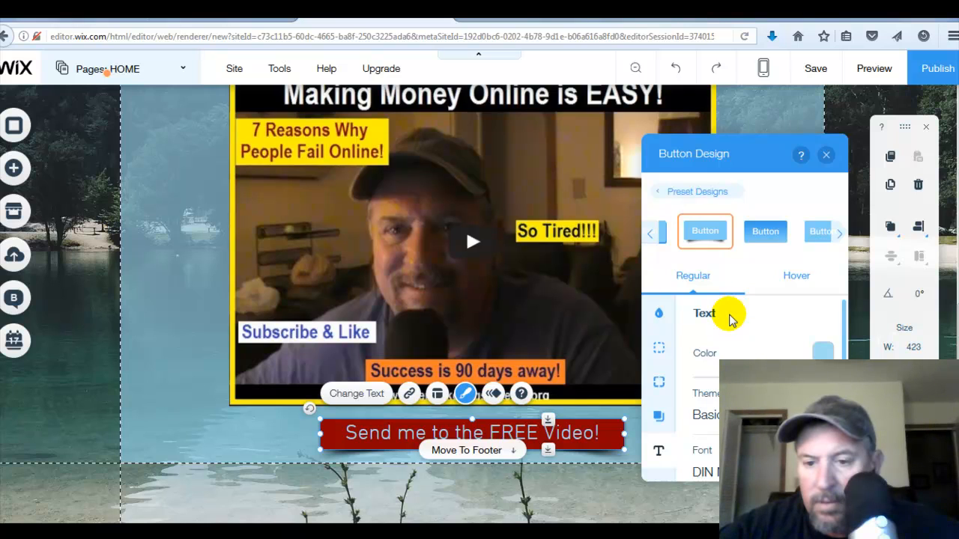
pyautogui.click(689, 317)
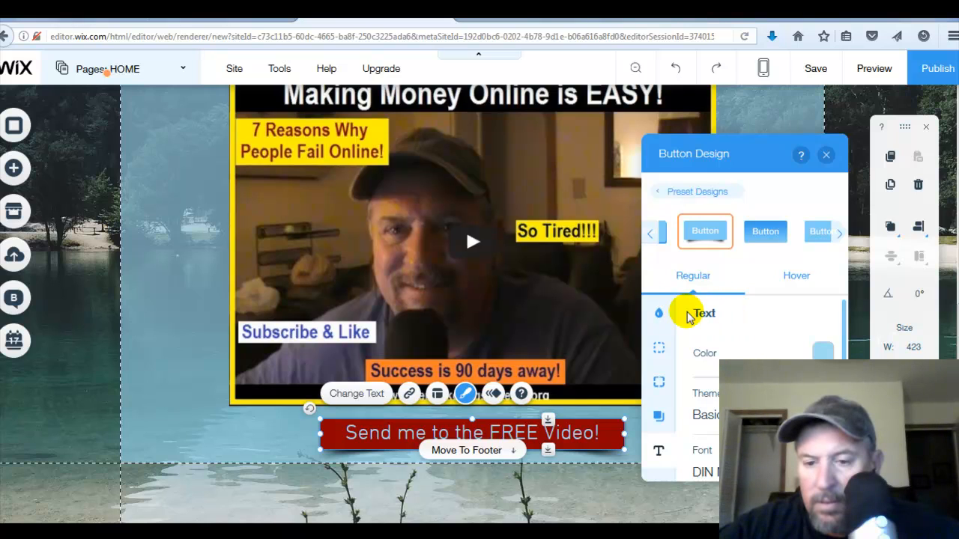
pyautogui.click(658, 314)
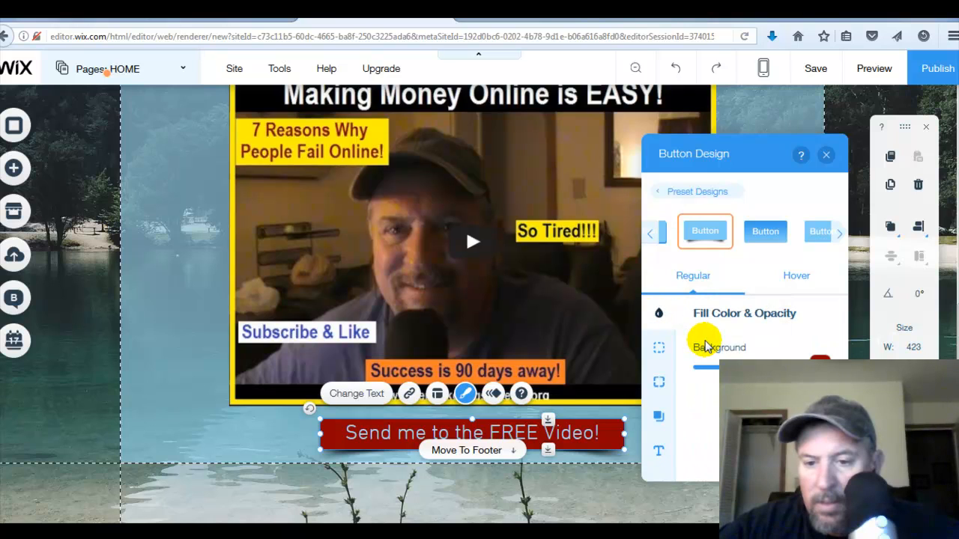
pyautogui.click(692, 321)
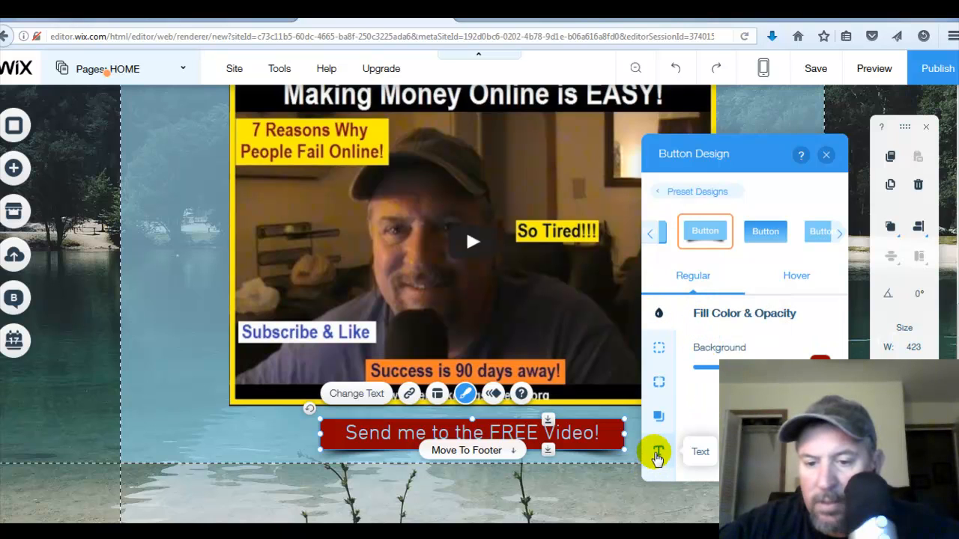
pyautogui.click(658, 453)
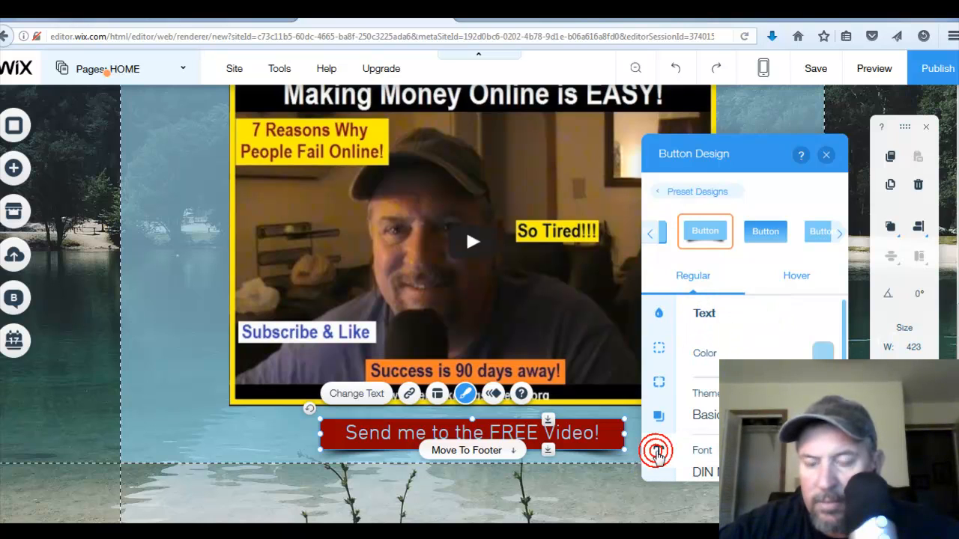
pyautogui.click(821, 352)
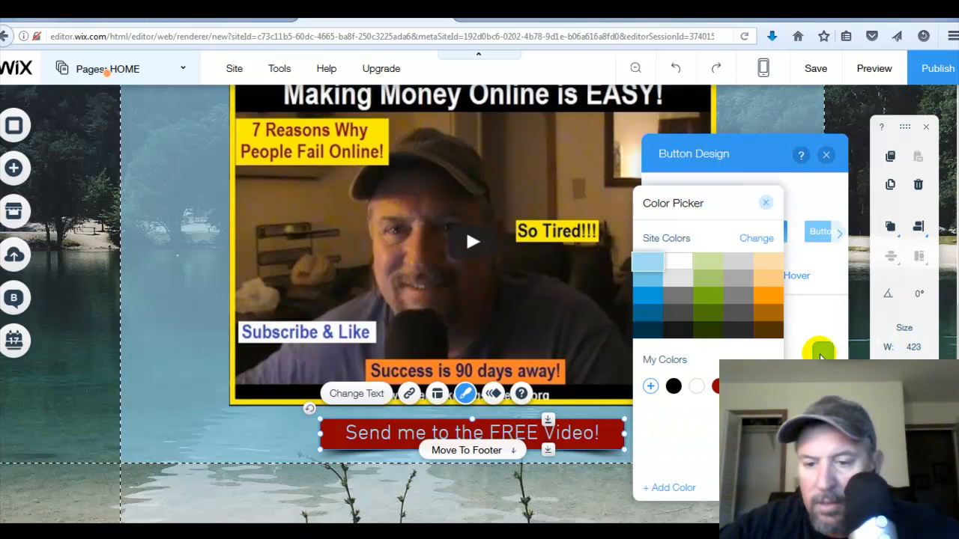
pyautogui.click(769, 298)
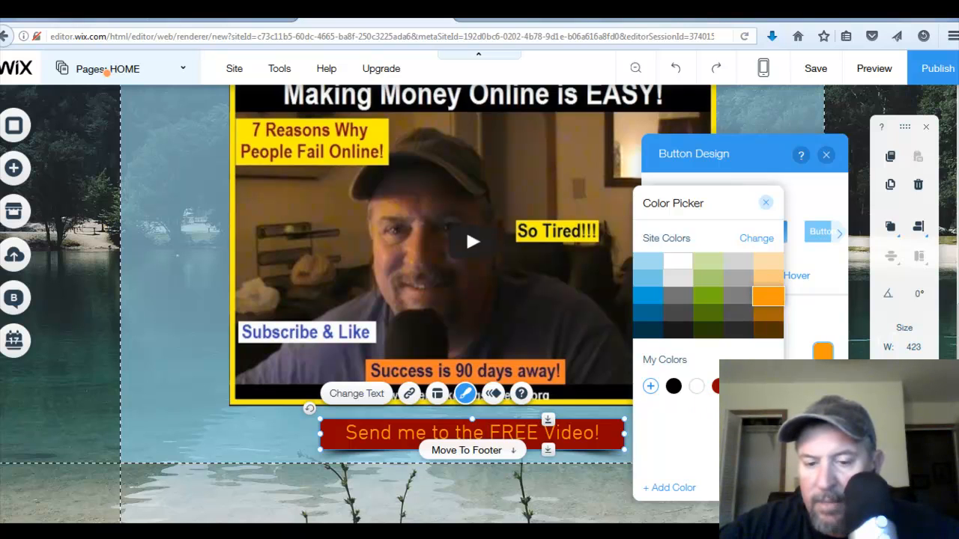
pyautogui.click(605, 412)
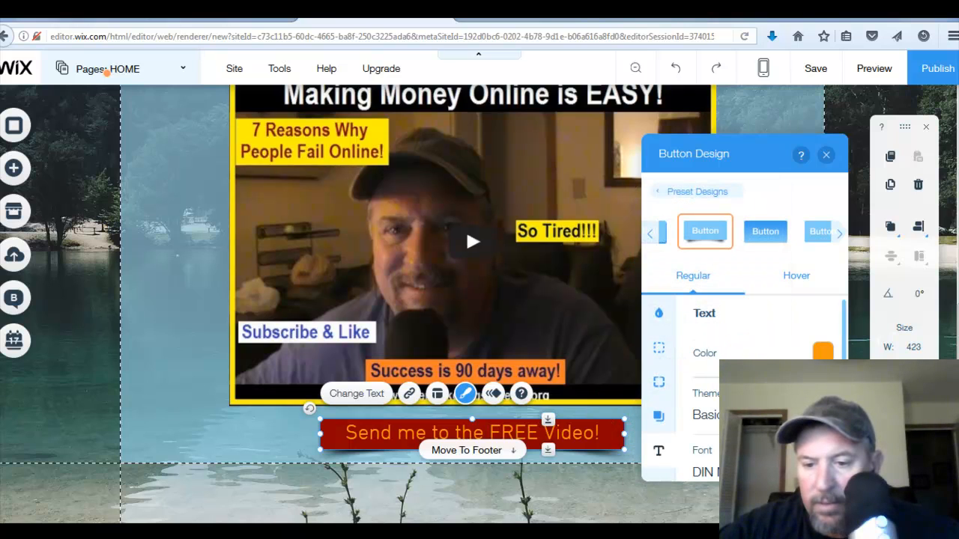
# - Make the button text bold and deselect the button
pyautogui.scroll(-2, 749, 390)
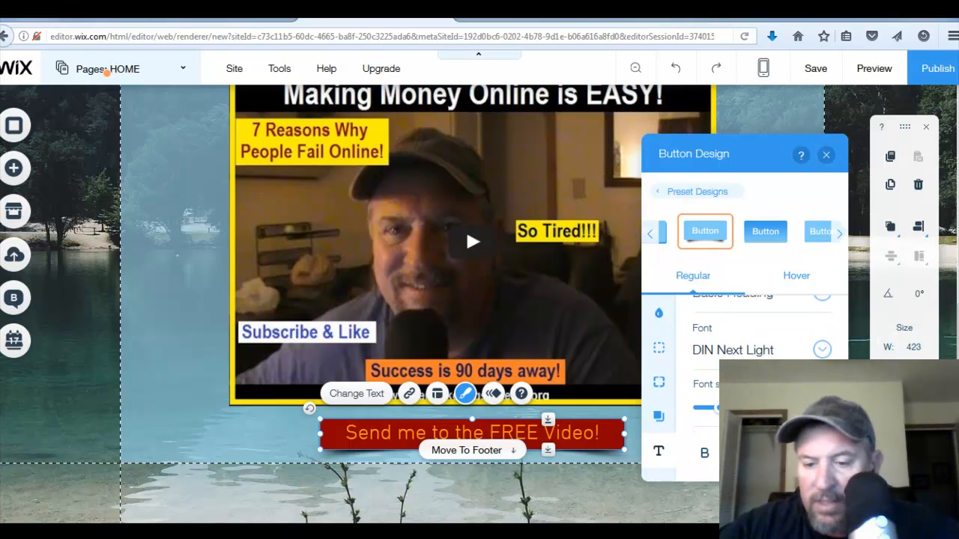
pyautogui.click(704, 453)
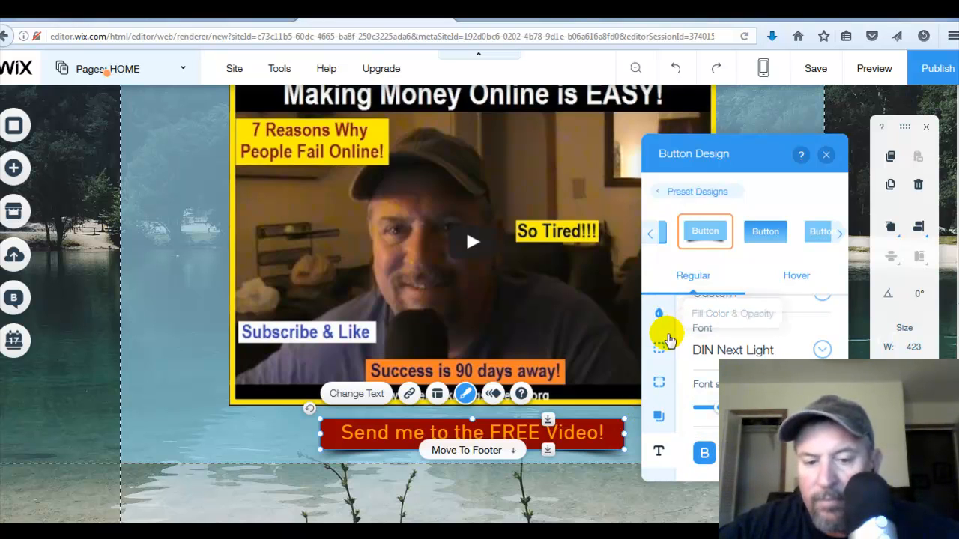
pyautogui.click(221, 431)
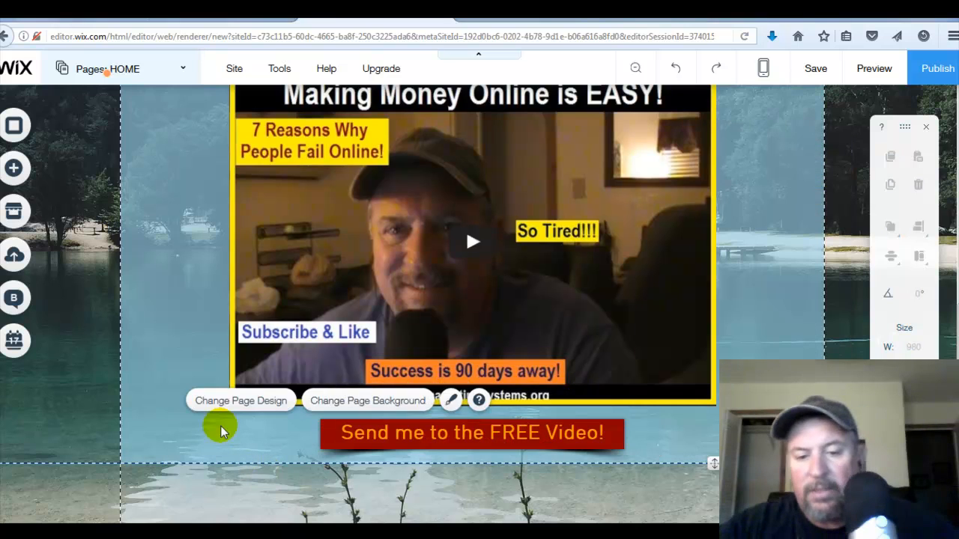
# - Open the button's link options, review them, and close the dialog
pyautogui.click(394, 434)
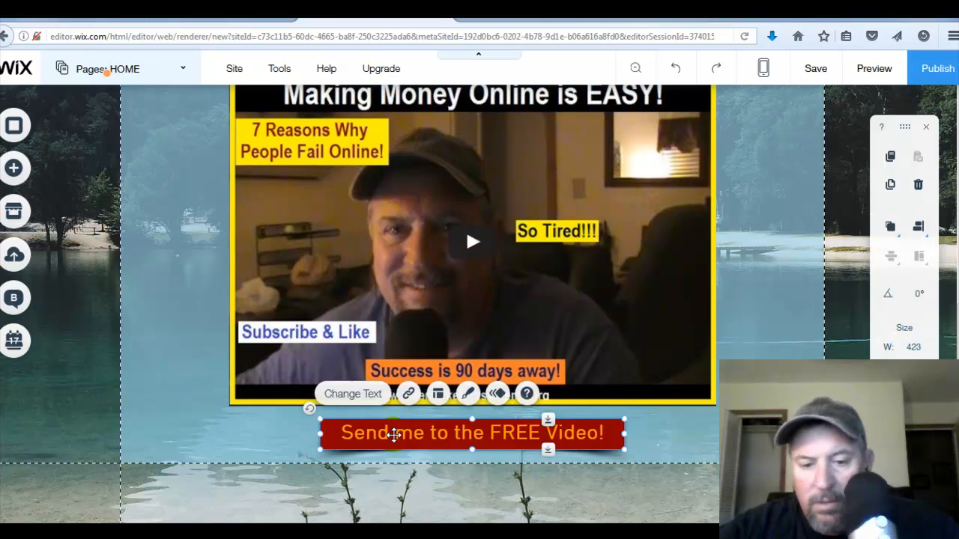
pyautogui.click(410, 396)
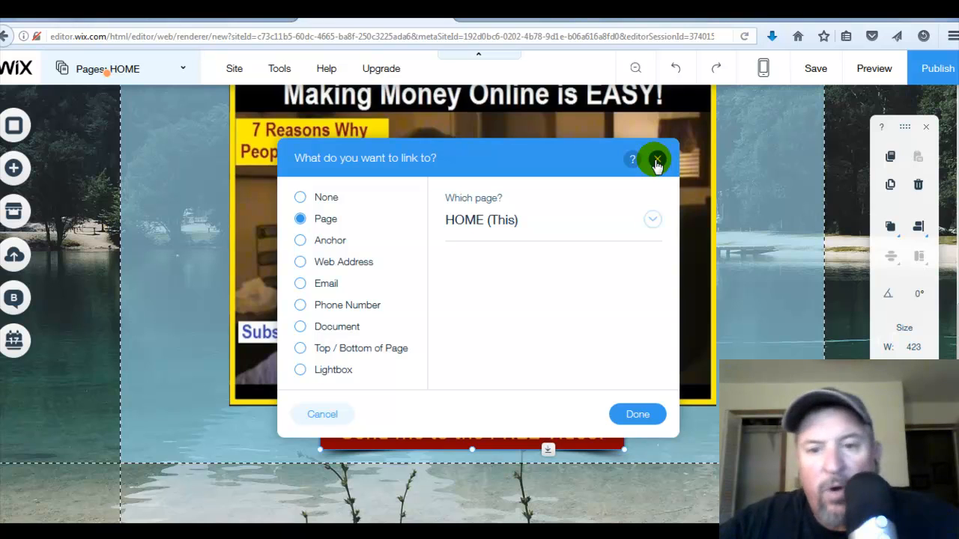
pyautogui.click(656, 414)
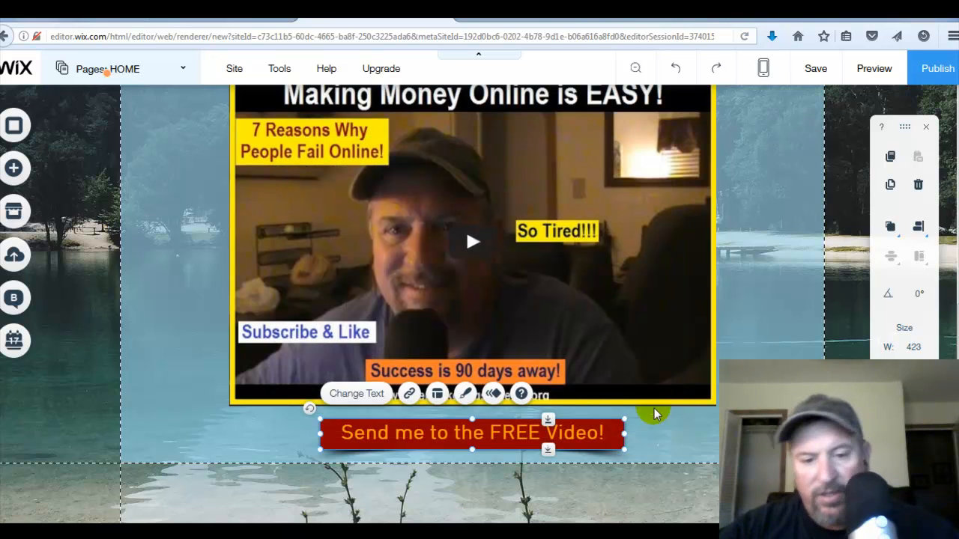
pyautogui.click(651, 419)
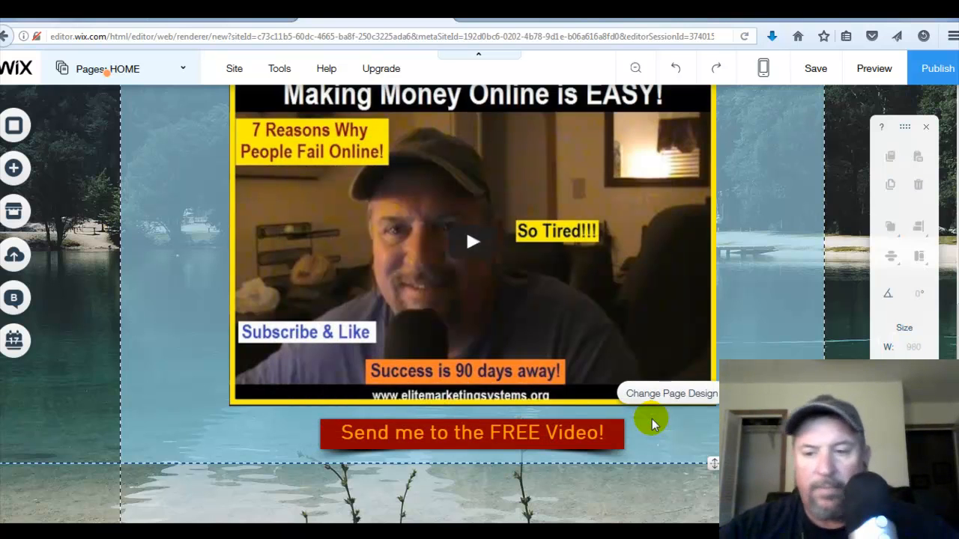
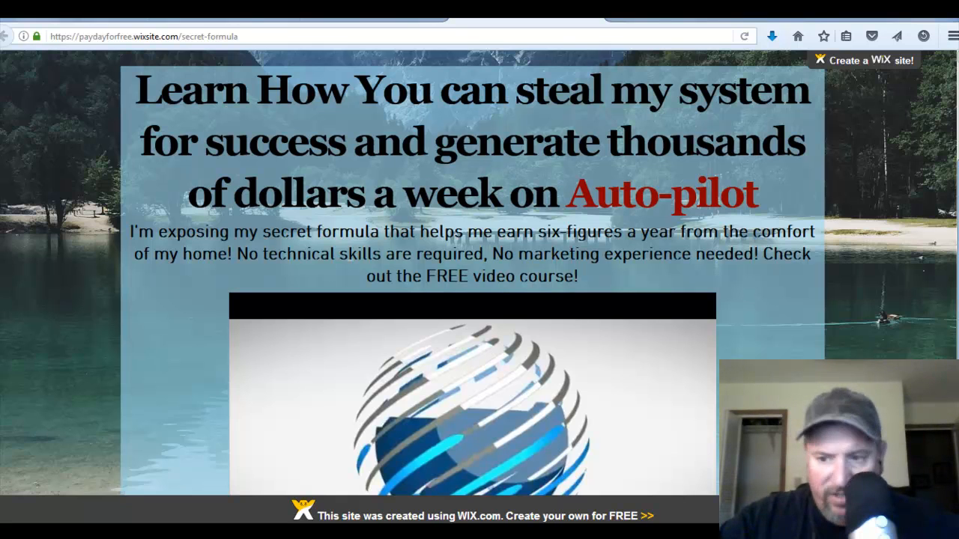
pyautogui.scroll(-3, 472, 277)
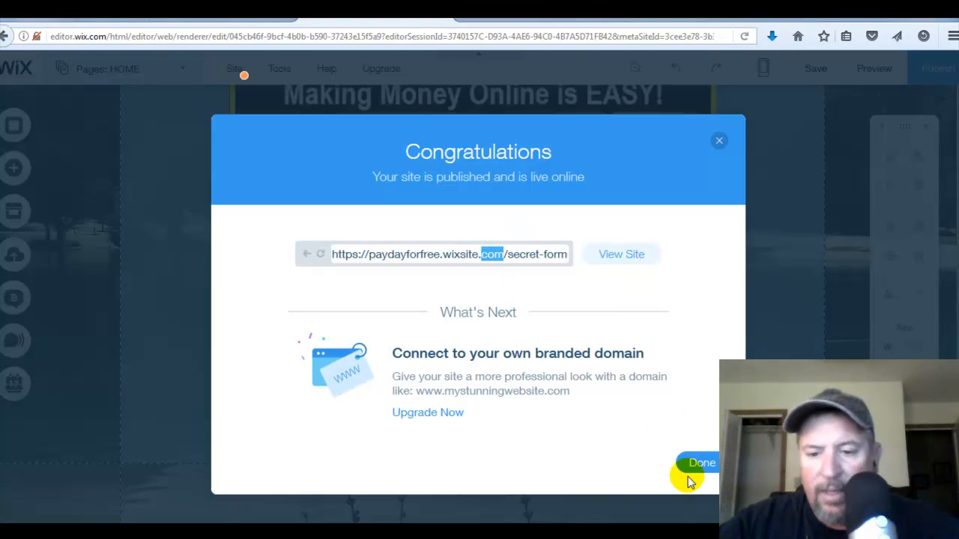
pyautogui.click(697, 463)
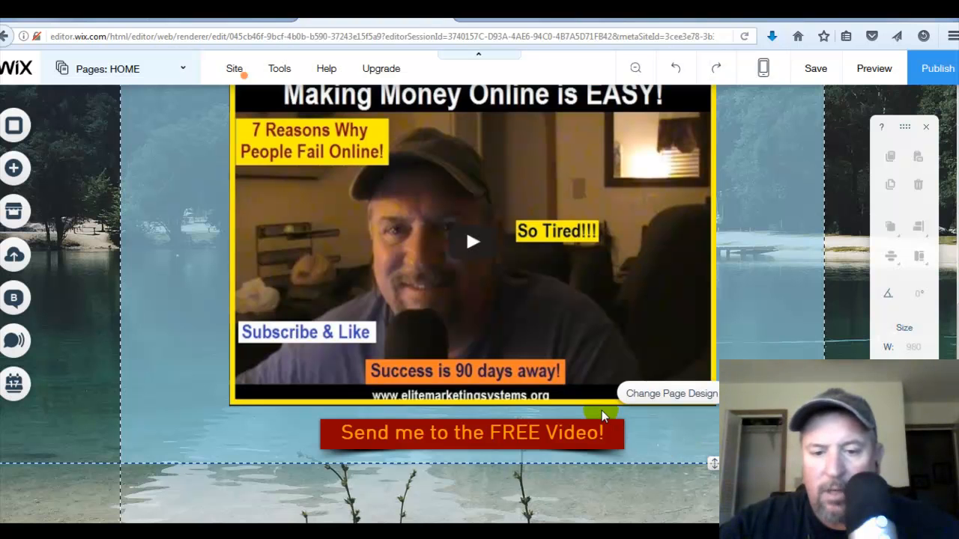
pyautogui.click(559, 428)
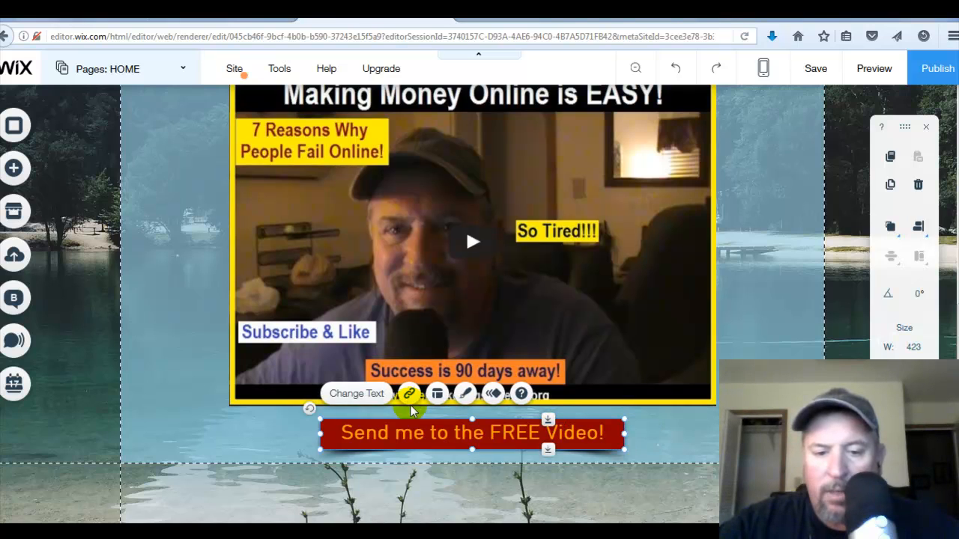
pyautogui.click(408, 393)
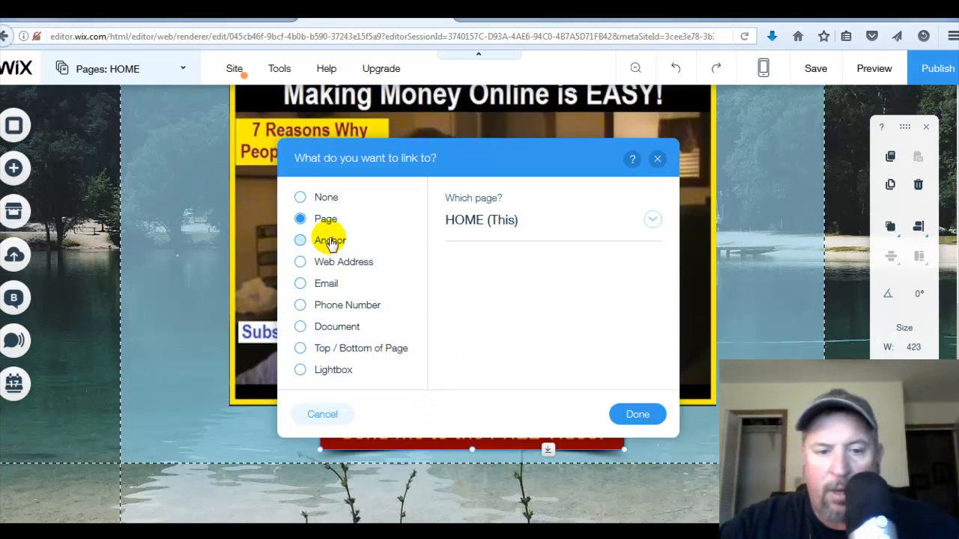
pyautogui.click(300, 262)
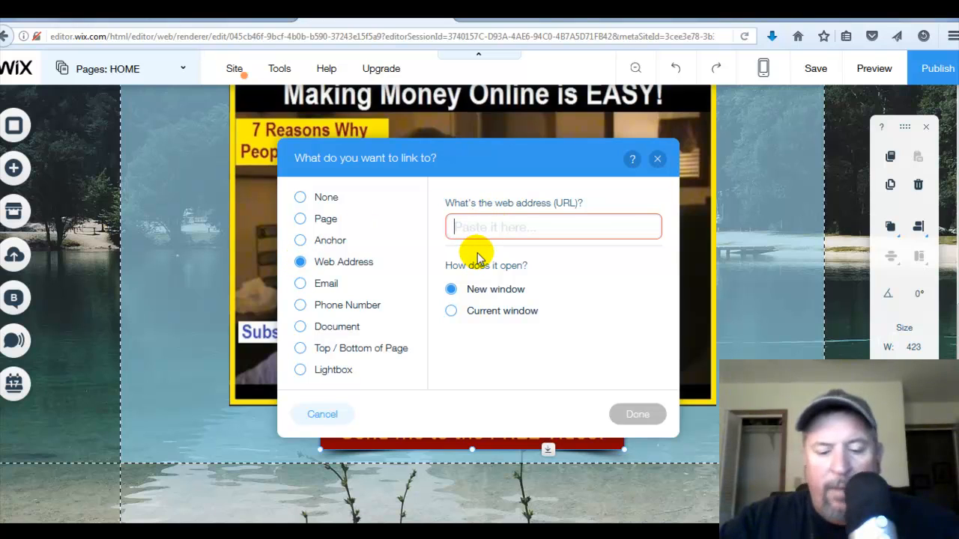
pyautogui.write('http://e')
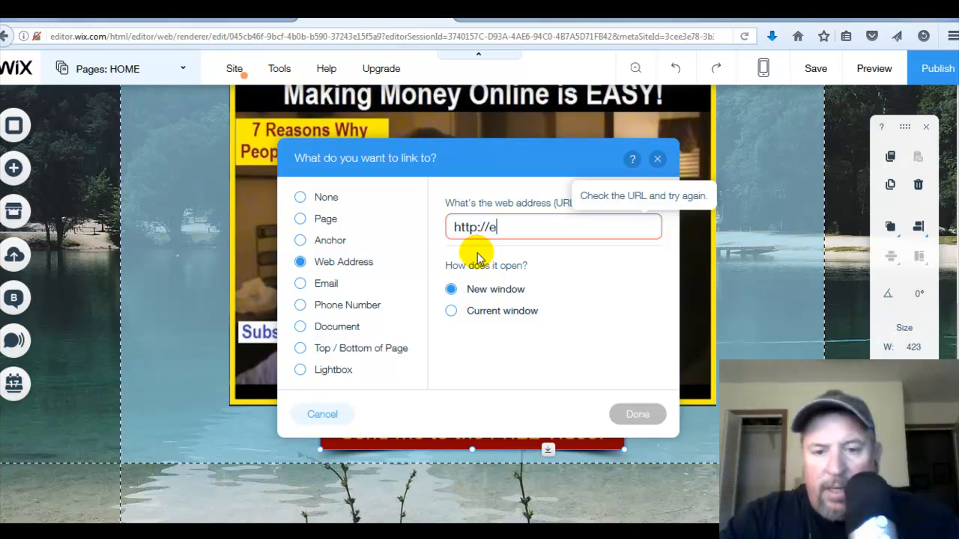
pyautogui.write('litemarketings')
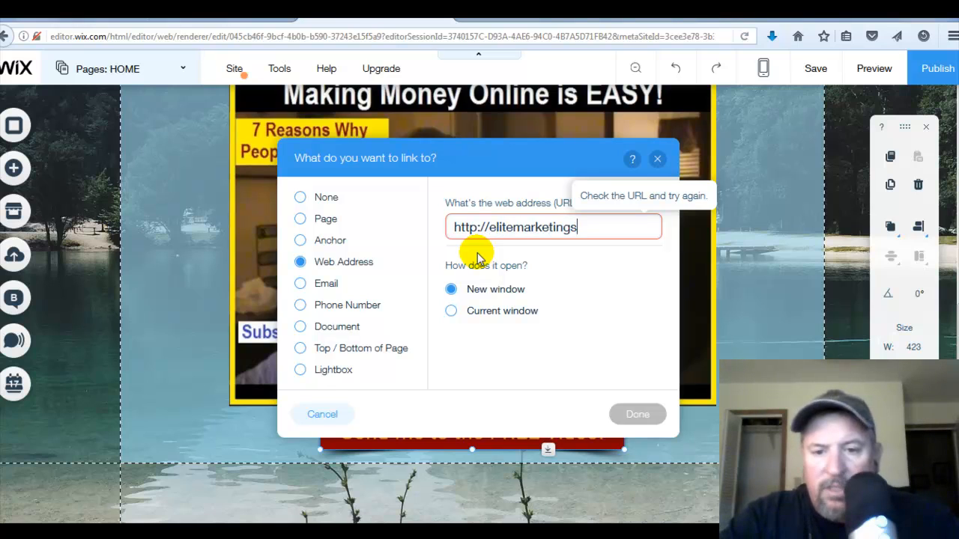
pyautogui.write('ystemsl')
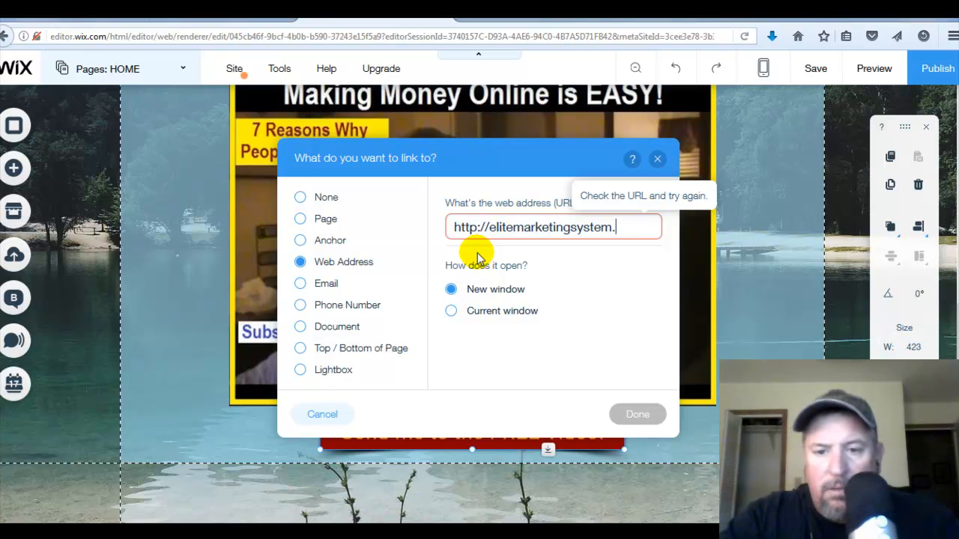
pyautogui.write('org')
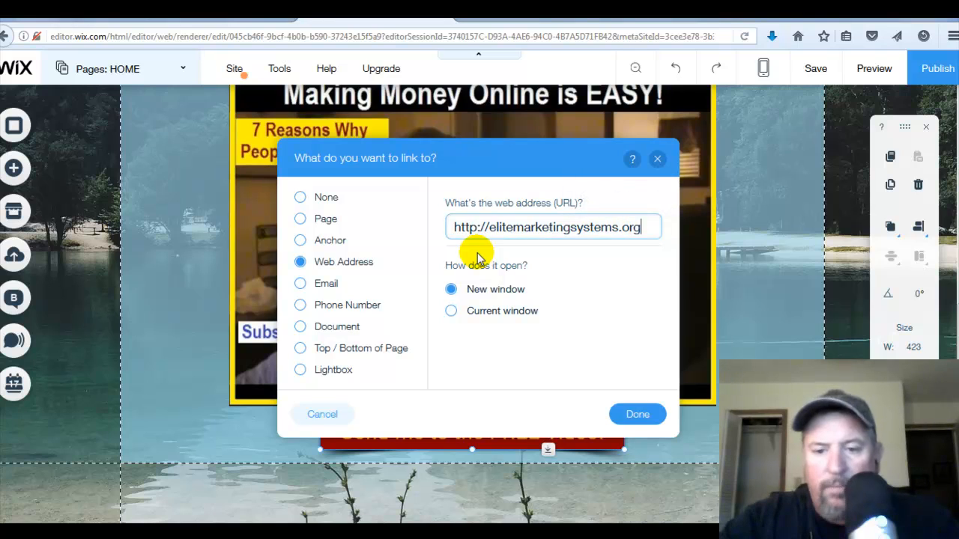
pyautogui.click(451, 312)
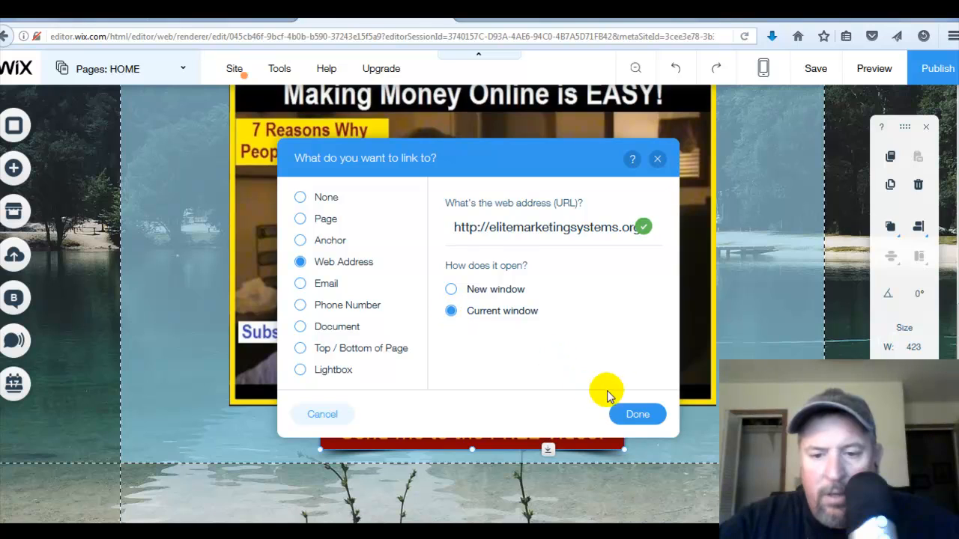
pyautogui.click(631, 416)
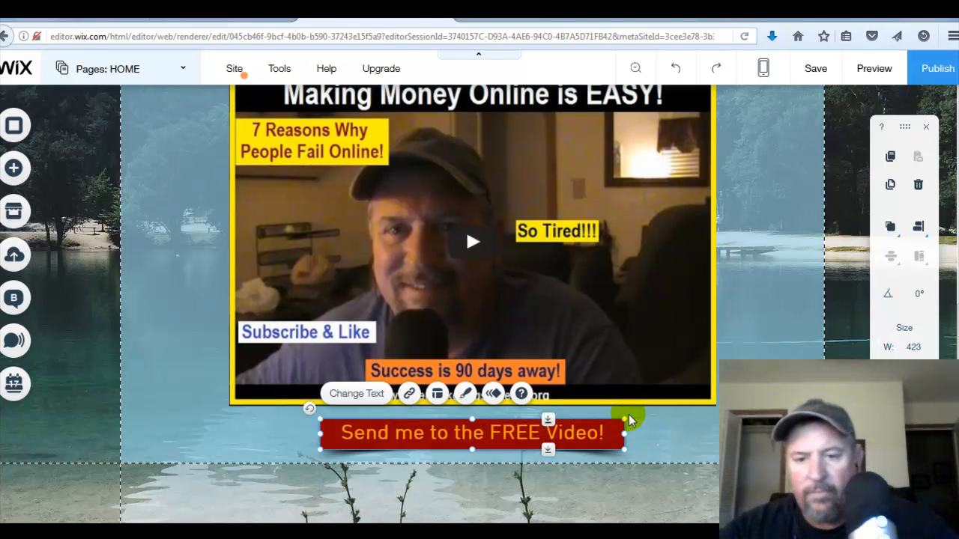
# - Publish the site and open the live page
pyautogui.click(874, 72)
pyautogui.click(935, 74)
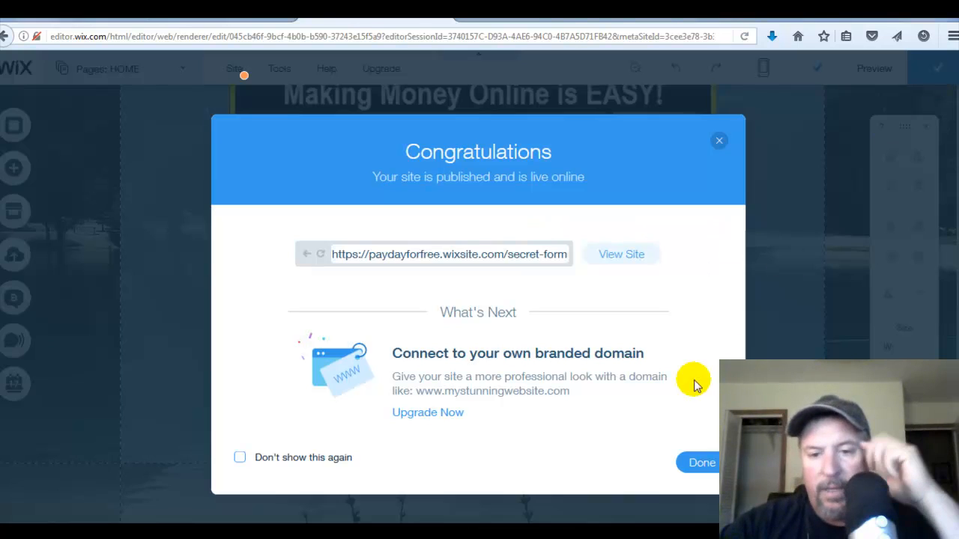
pyautogui.click(633, 263)
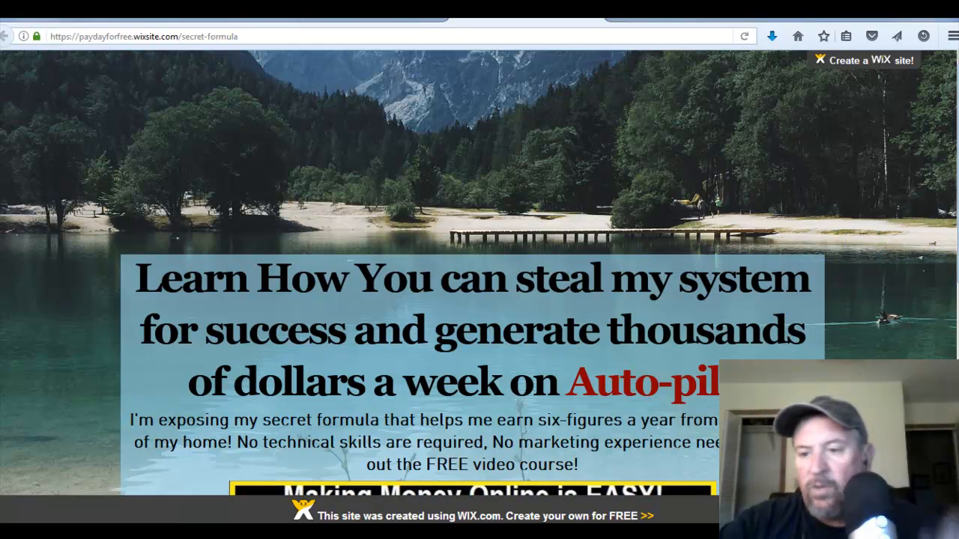
# - Scroll through the published page, then close its tab and the publish confirmation
pyautogui.scroll(-5, 951, 235)
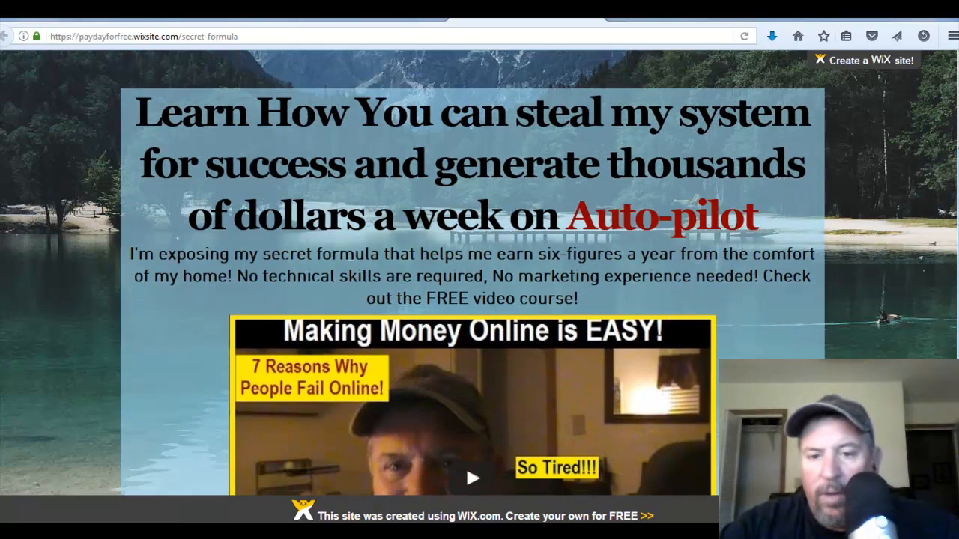
pyautogui.scroll(5, 951, 235)
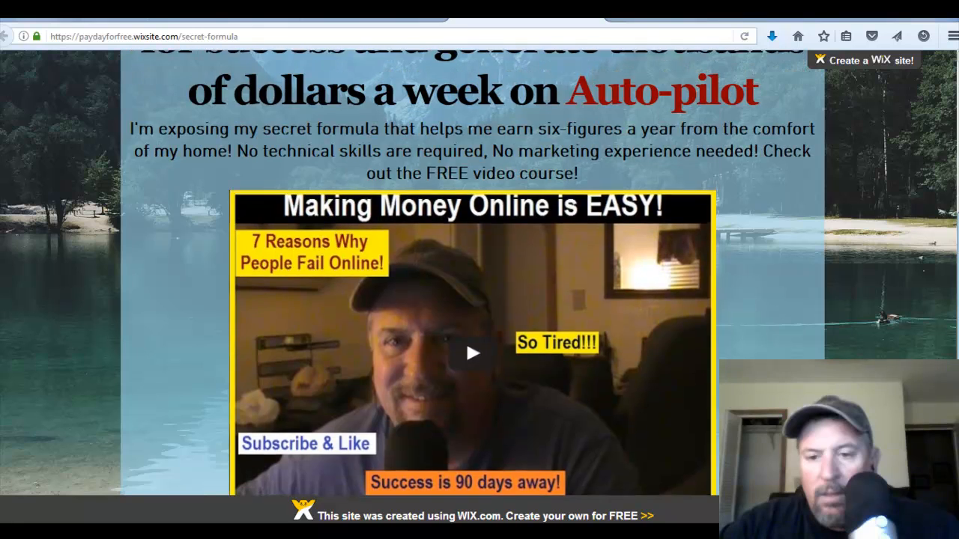
pyautogui.scroll(2, 951, 235)
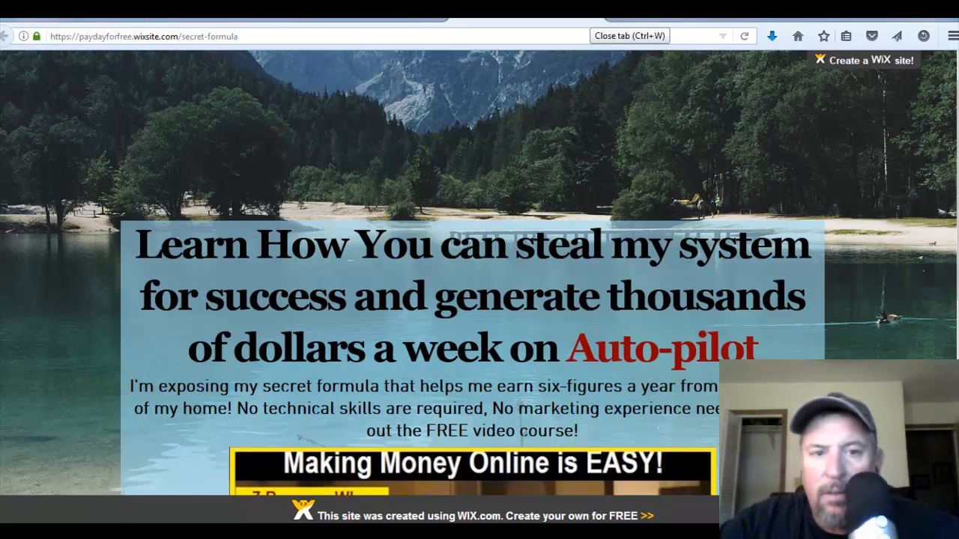
pyautogui.click(592, 10)
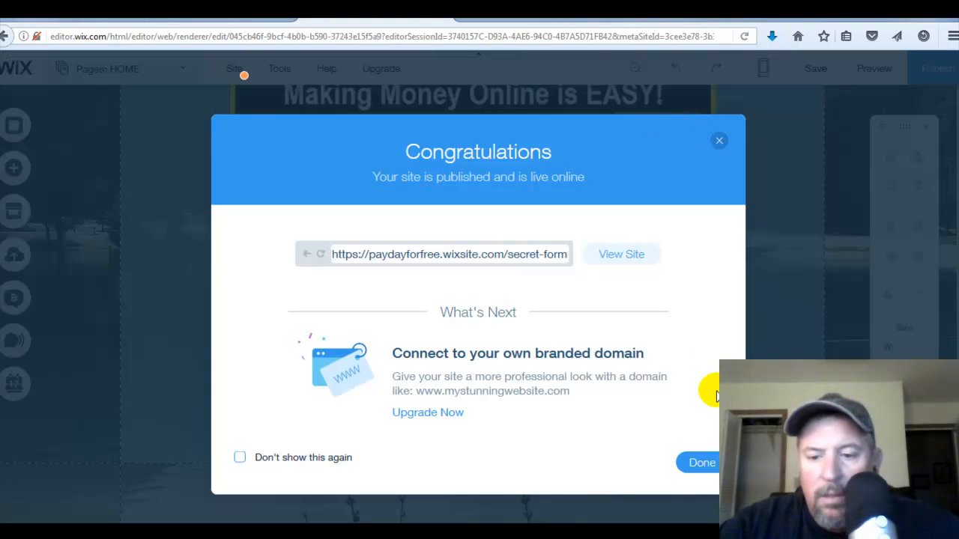
pyautogui.click(697, 462)
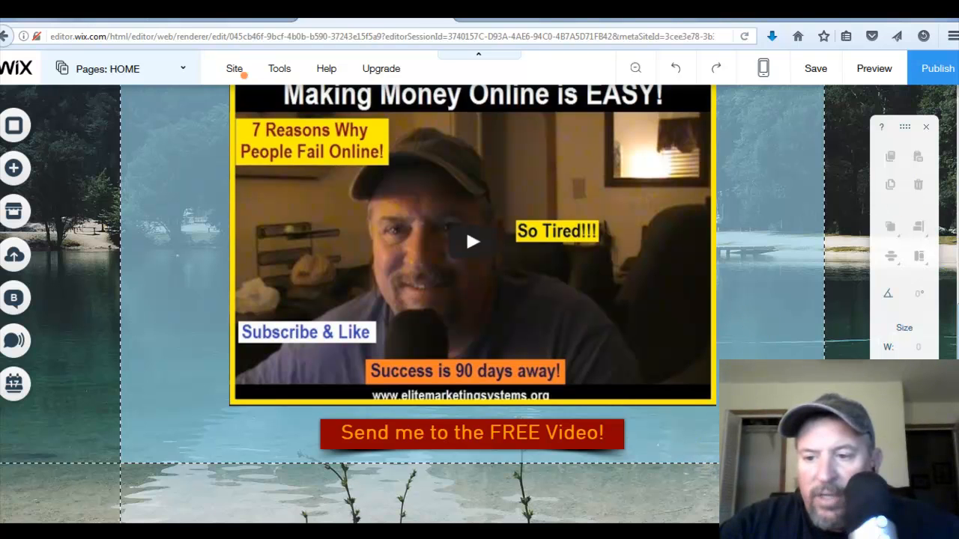
# - Check the header's Freeze Header setting and shrink the header by moving its lower edge up above the headline
pyautogui.scroll(5, 943, 254)
pyautogui.scroll(1, 936, 225)
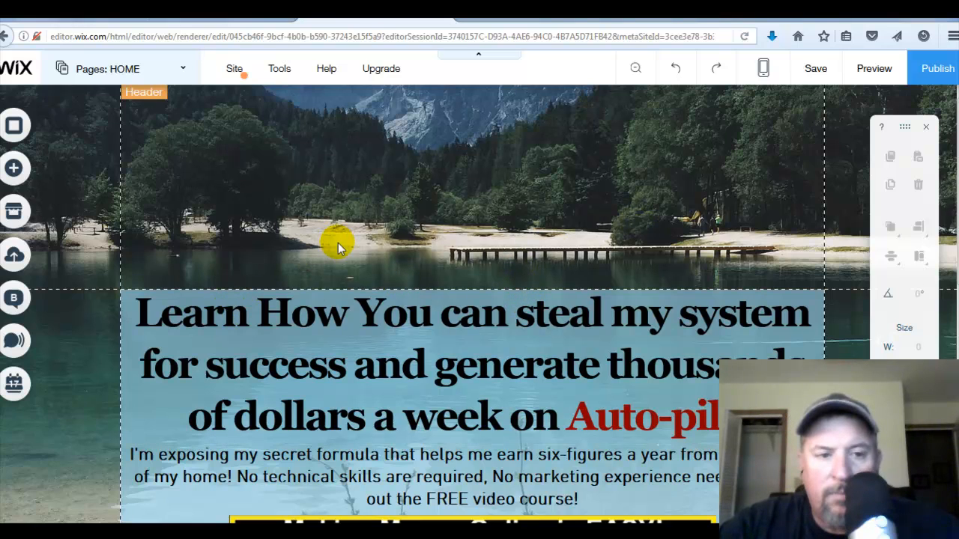
pyautogui.click(243, 191)
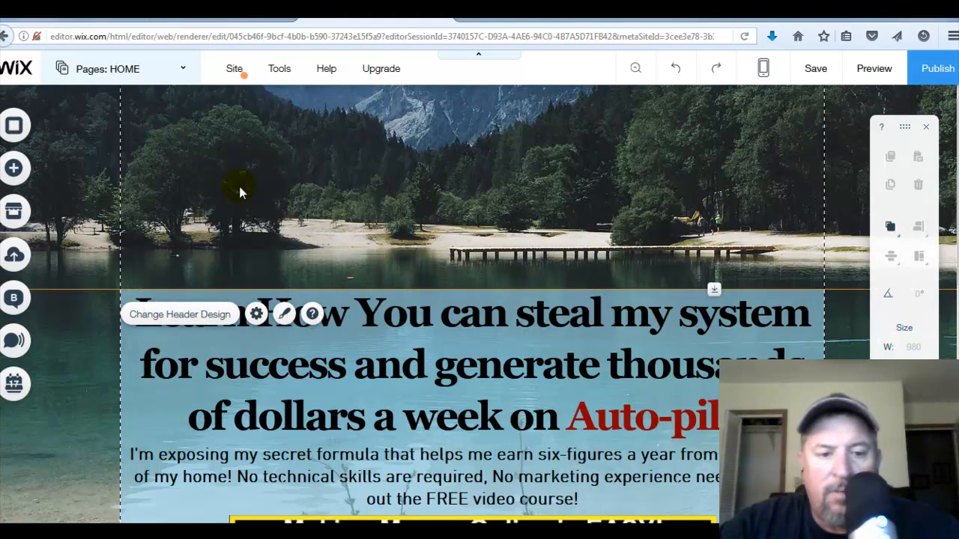
pyautogui.click(256, 314)
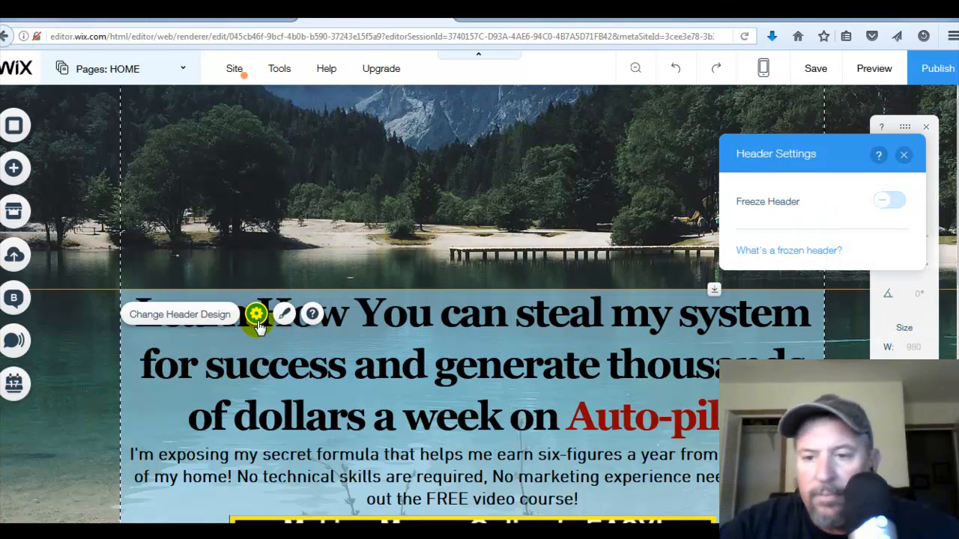
pyautogui.click(885, 202)
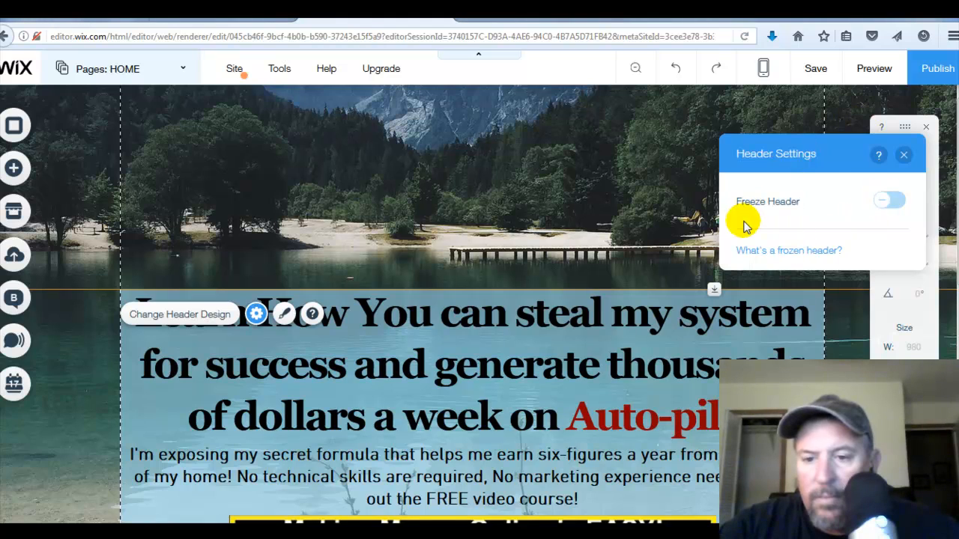
pyautogui.click(904, 156)
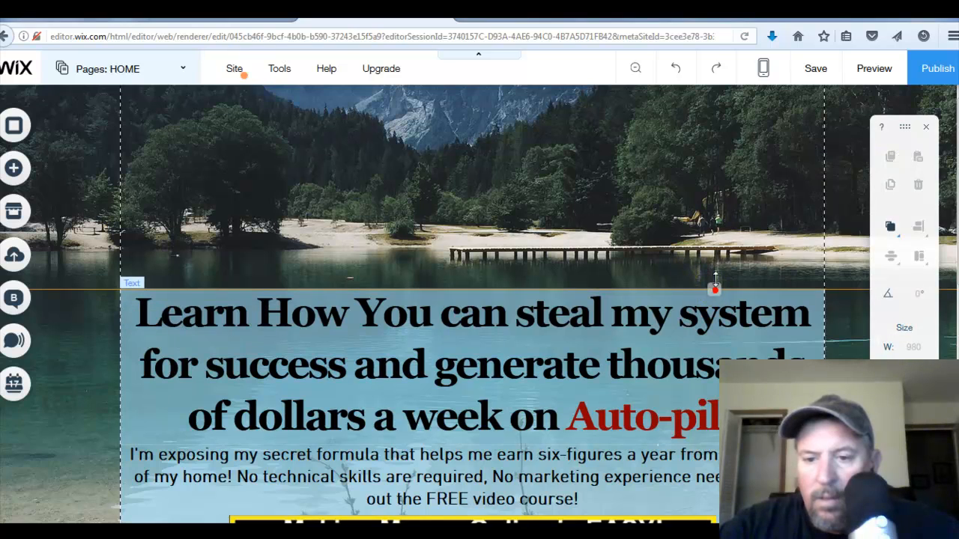
pyautogui.moveTo(716, 285); pyautogui.dragTo(731, 144)
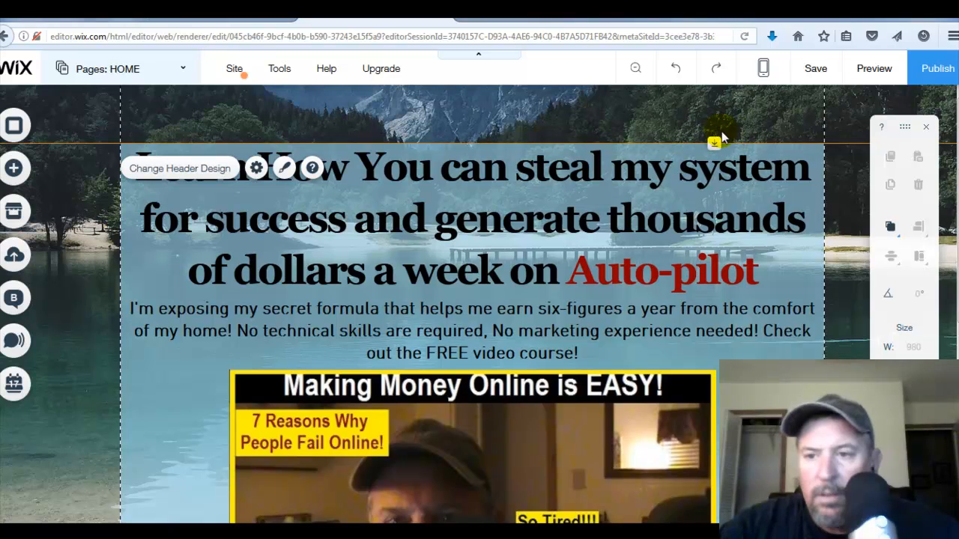
# - Republish the site, open the live page and test the call-to-action button's link
pyautogui.click(937, 66)
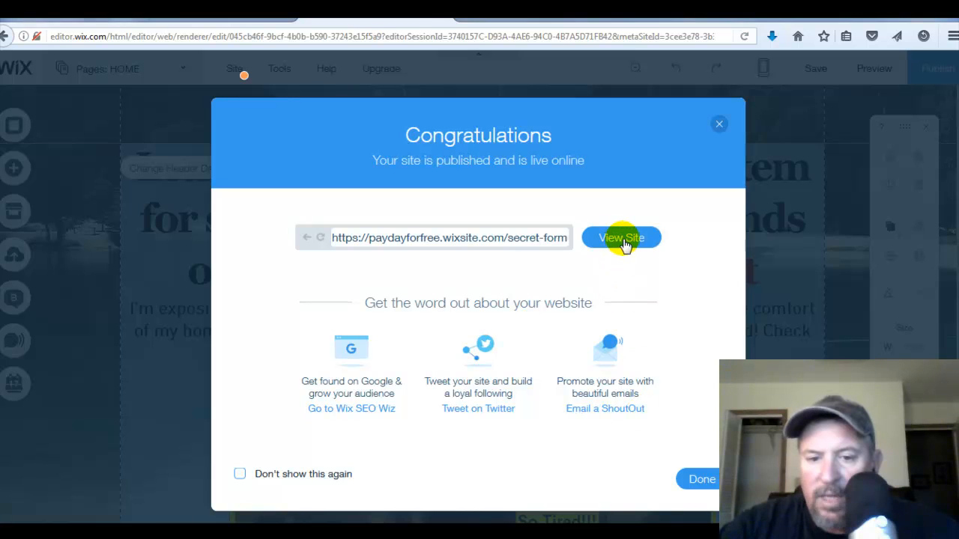
pyautogui.click(622, 247)
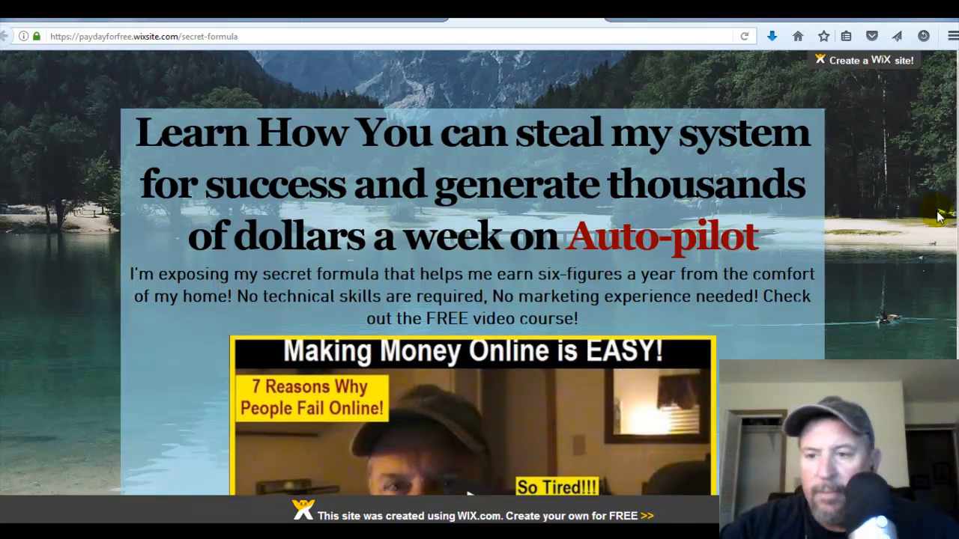
pyautogui.scroll(-4, 479, 273)
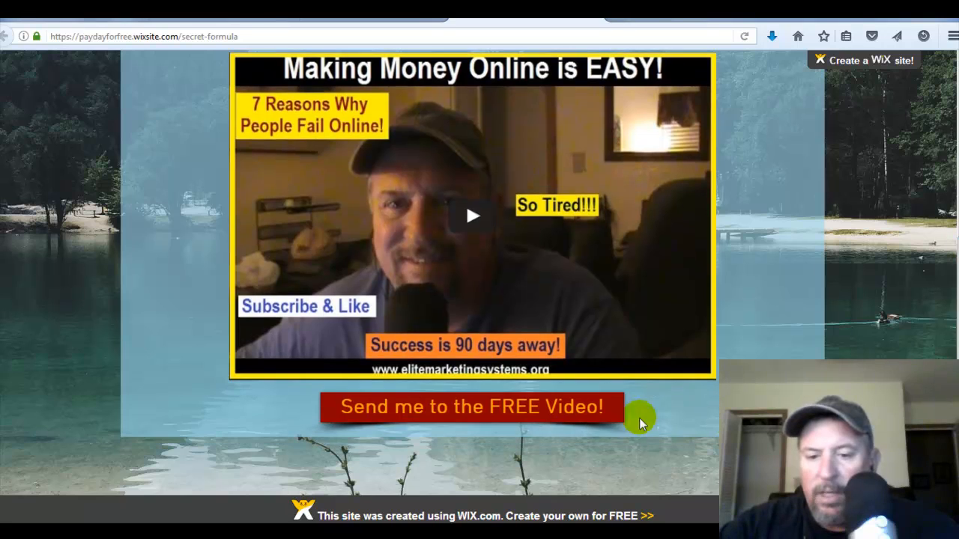
pyautogui.click(569, 414)
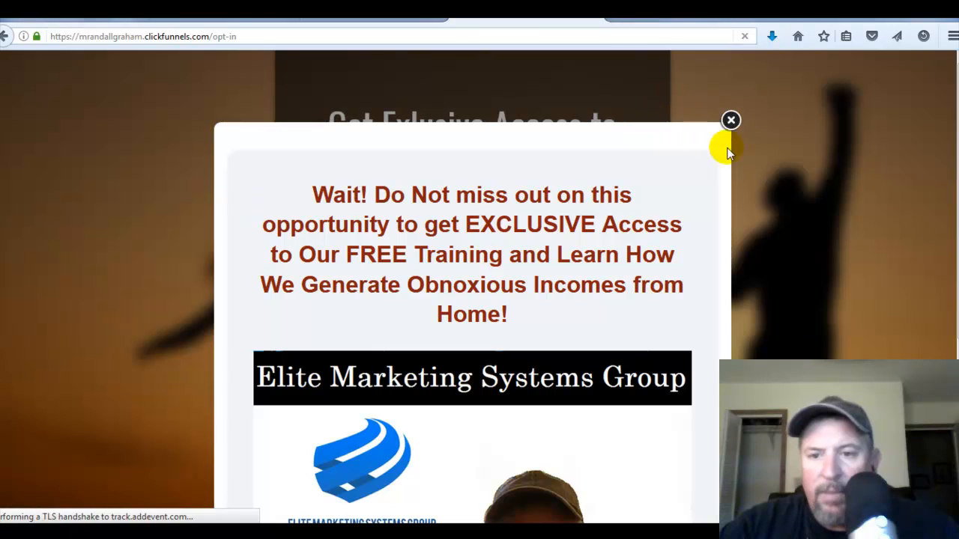
# - Close the linked page and the publish confirmation to return to the editor
pyautogui.click(730, 121)
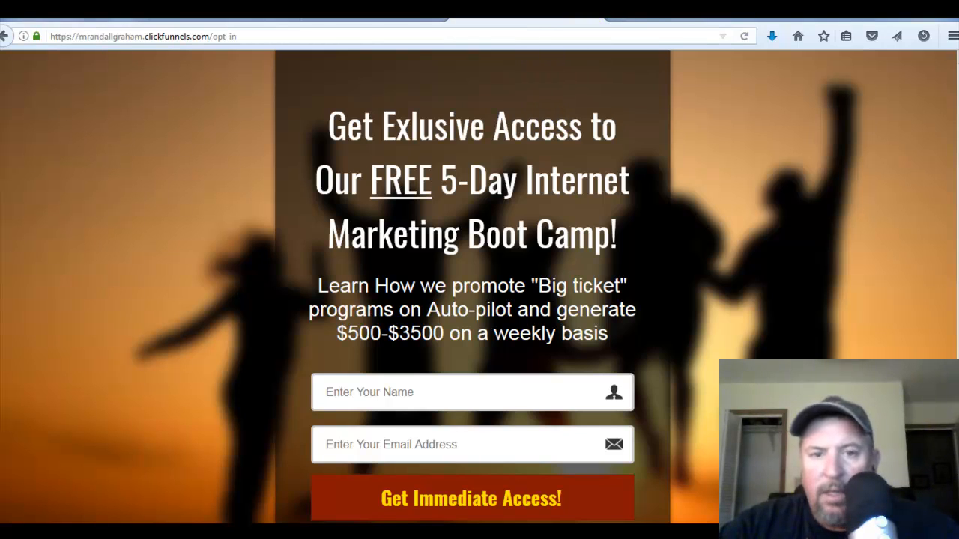
pyautogui.click(593, 19)
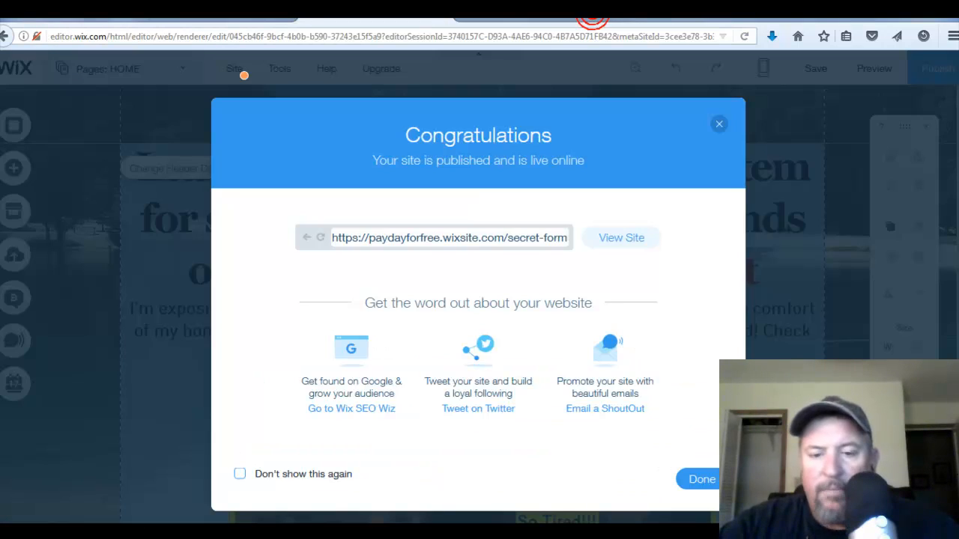
pyautogui.click(718, 126)
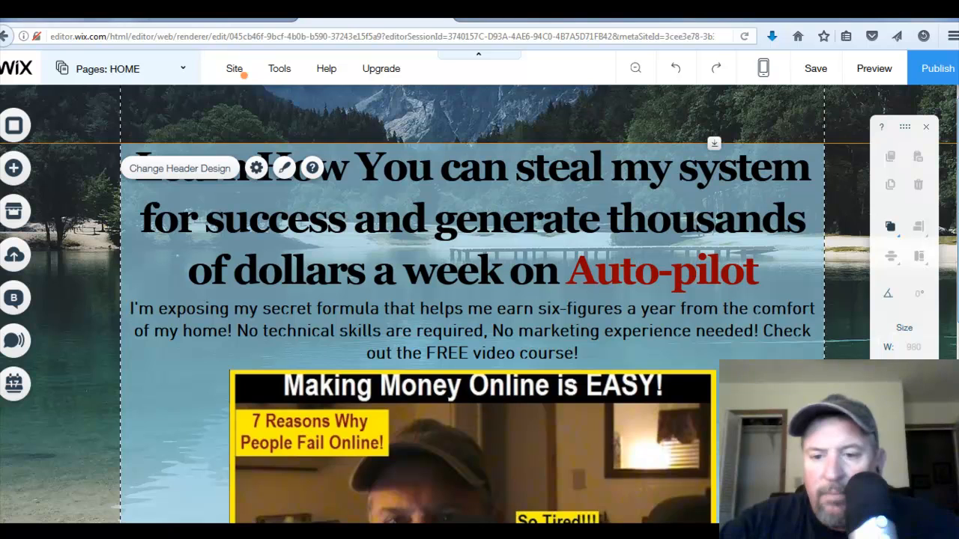
pyautogui.scroll(-4, 472, 300)
pyautogui.scroll(1, 472, 299)
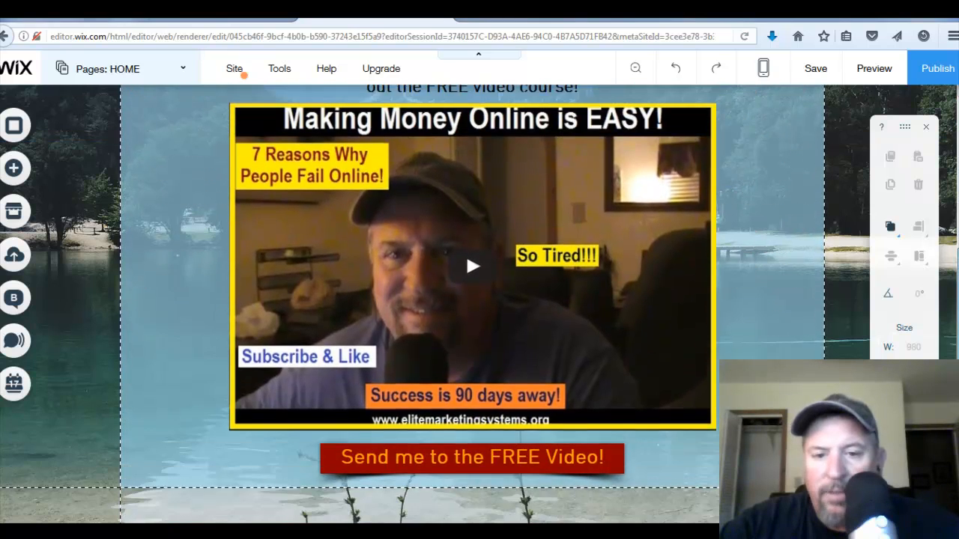